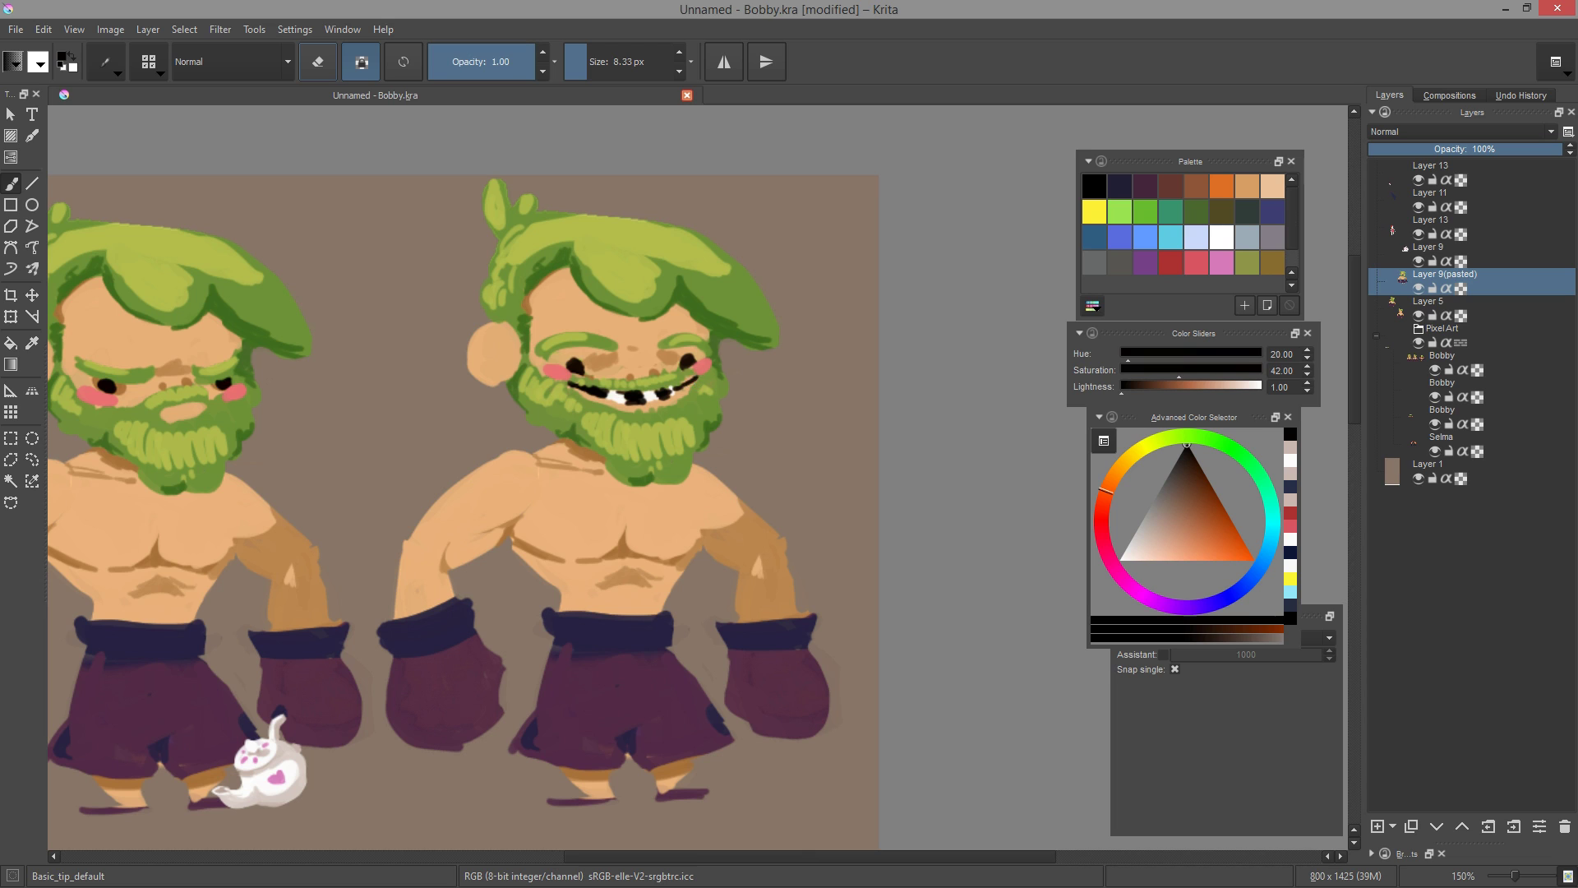
Touch up the grinning Bobby's teeth in sampled white, and sample the nose brown and moustache green from his face
left_click(653, 396, "ctrl")
left_click_drag(671, 389, 675, 390)
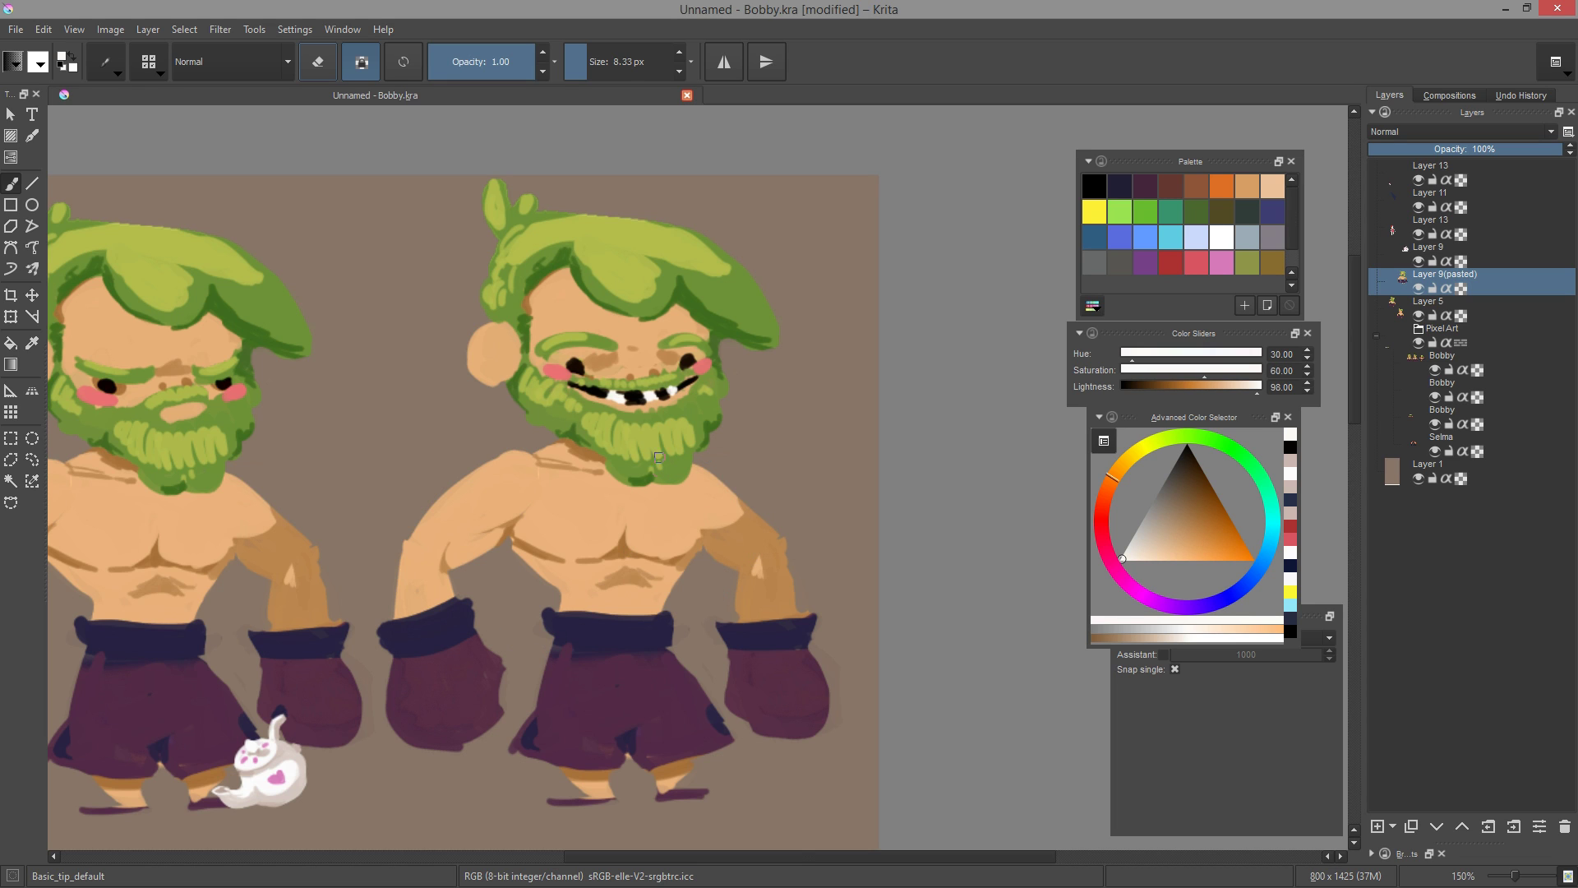
left_click(653, 367, "ctrl")
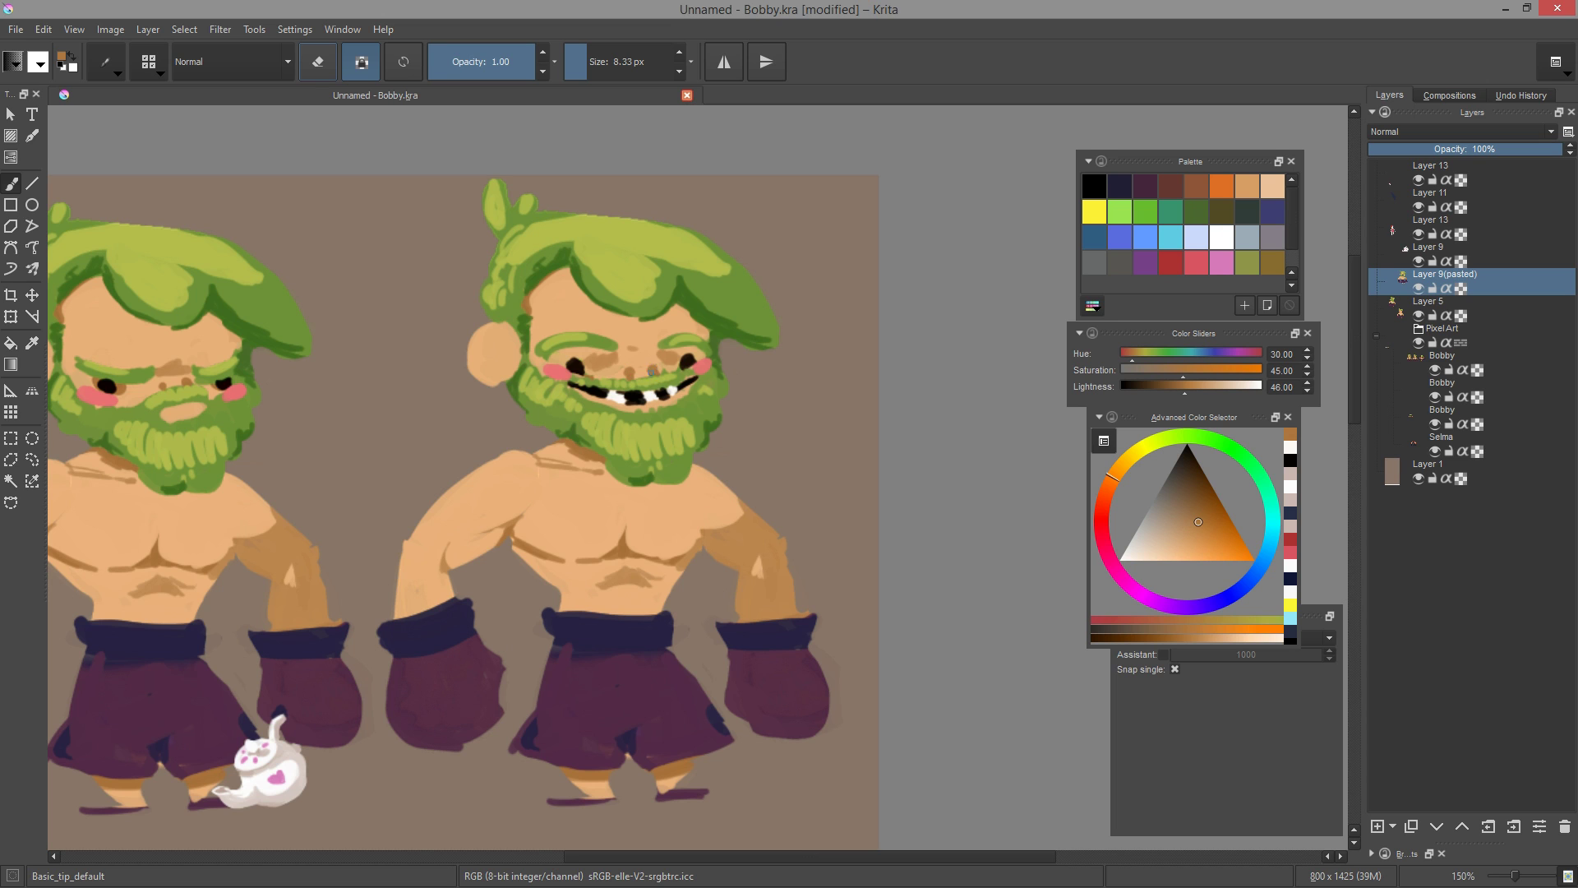
left_click(629, 376, "ctrl")
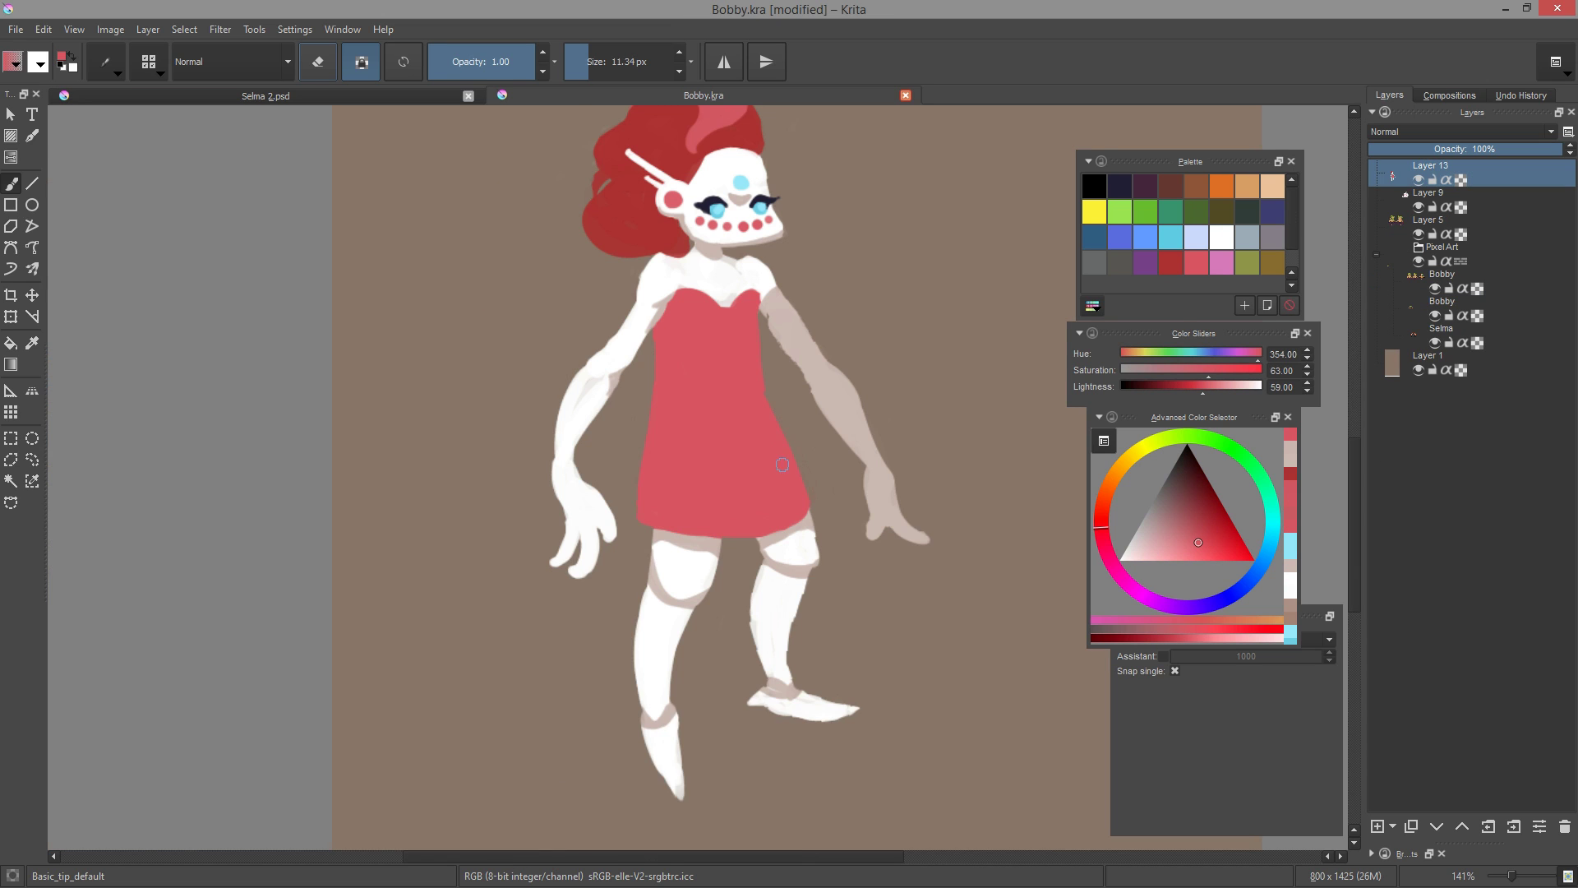
Sample the shaded skin tone from the darker arm of the red-dressed figure and reduce the brush size
left_click(745, 406, "ctrl")
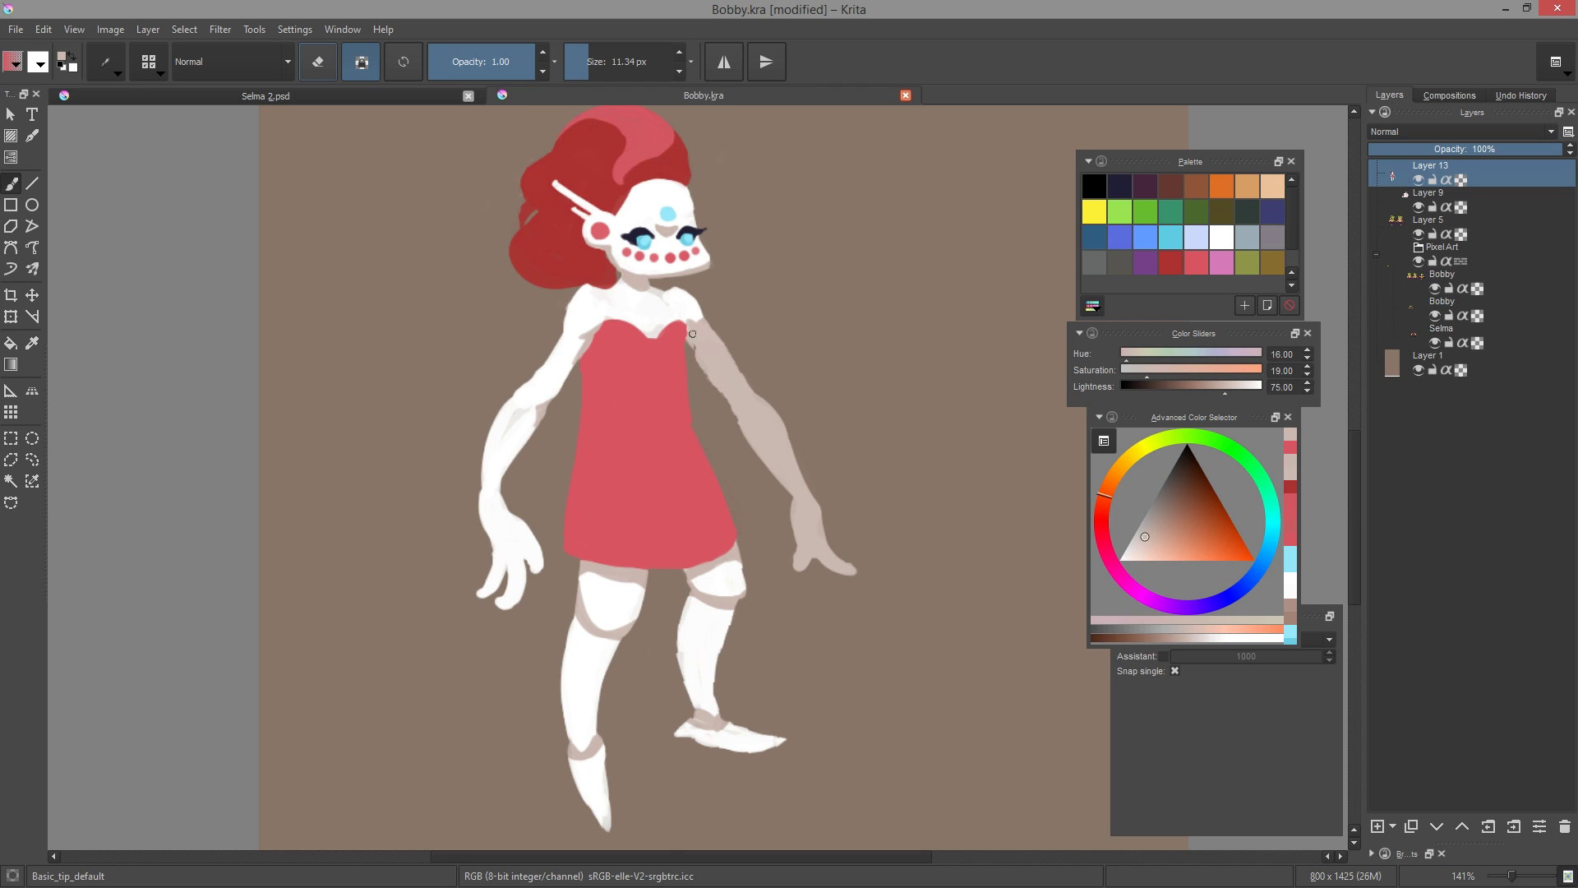
key("bracketleft")
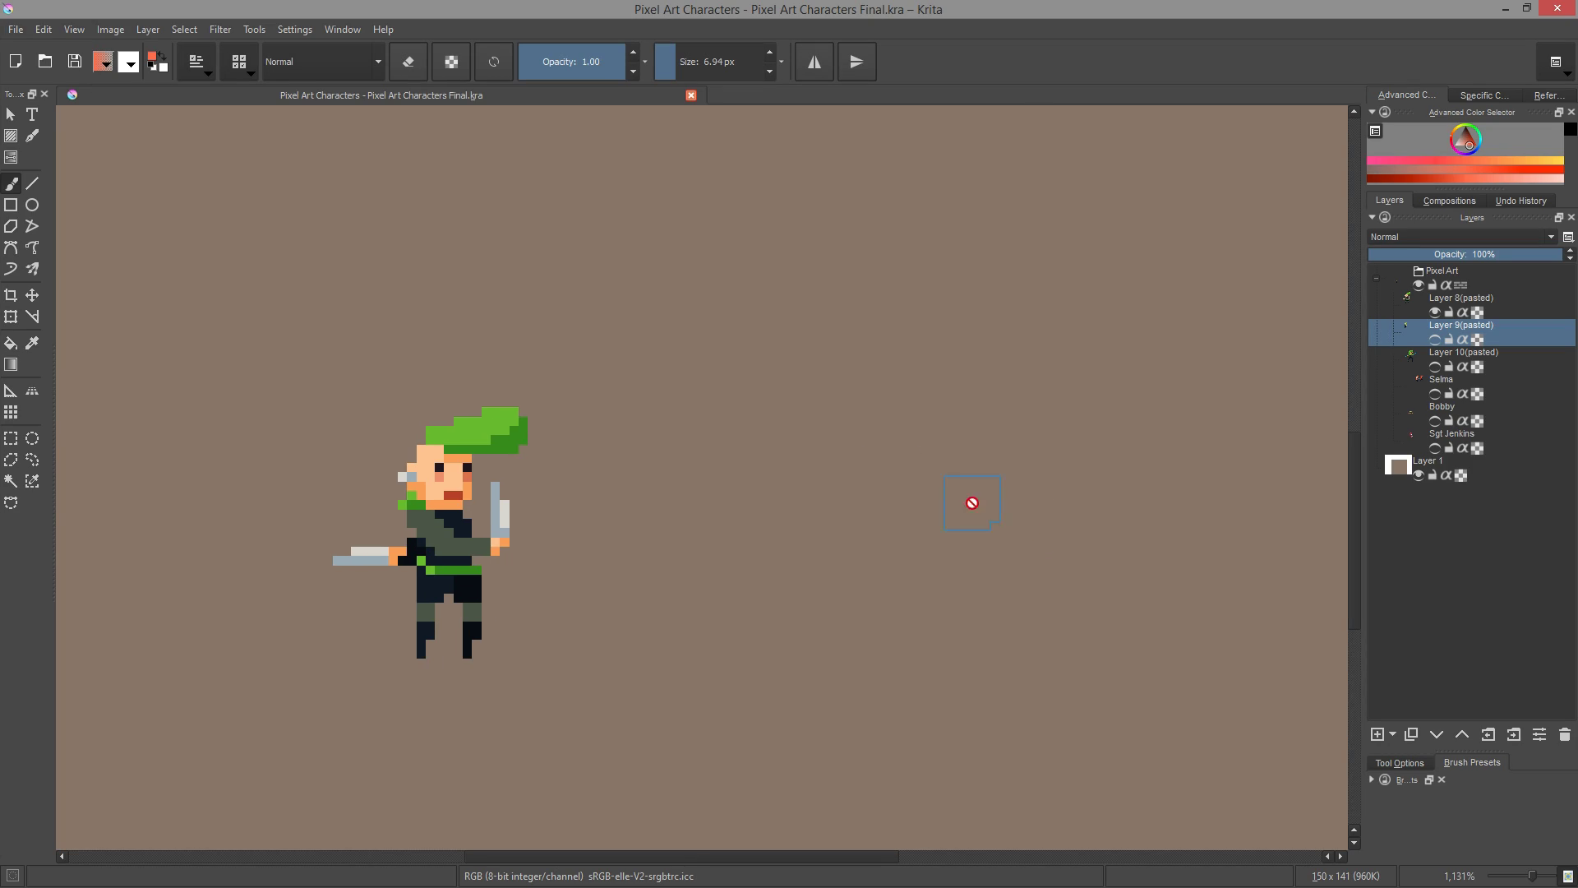
Try to move the green-haired pixel-art fighter on Layer 8(pasted) up and to the right
left_click(503, 424)
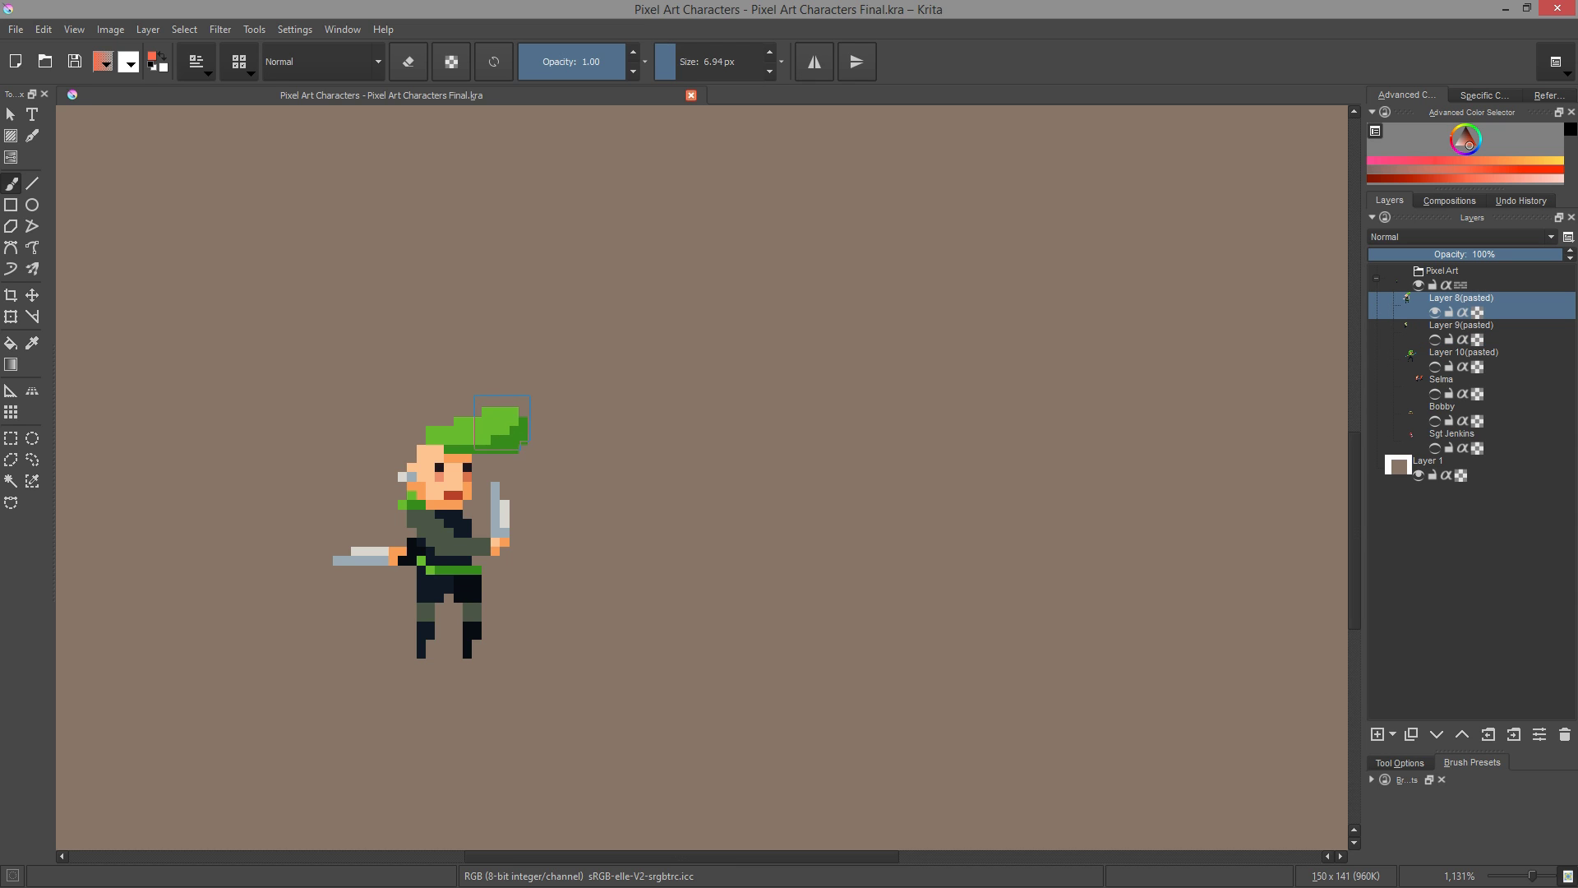
key("t")
left_click_drag(697, 453, 978, 324)
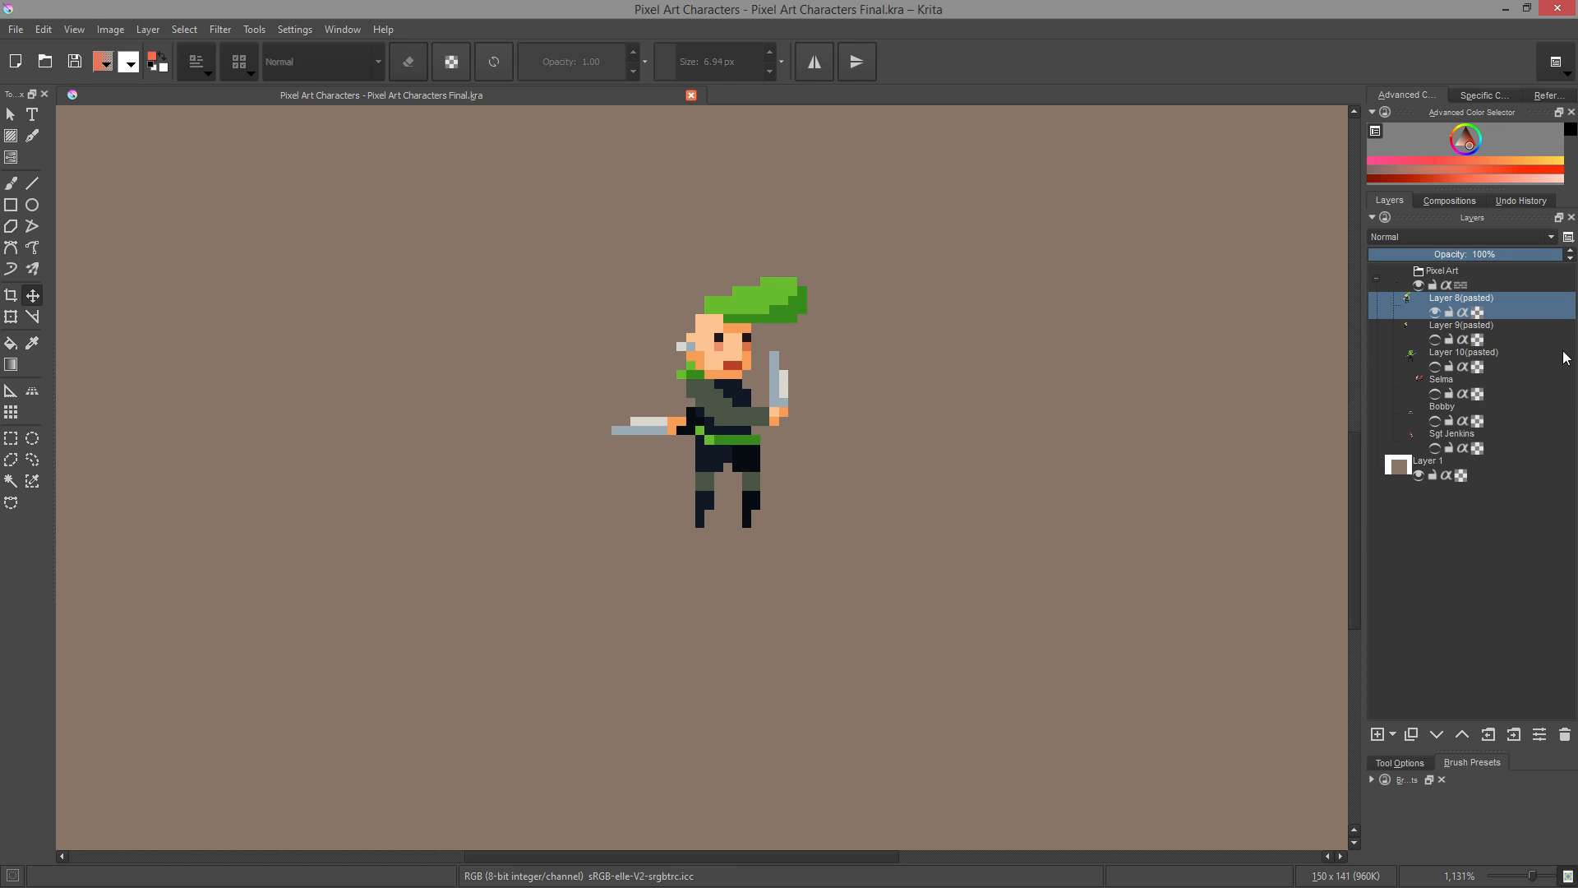
Show Layer 9(pasted) and sample the hair green and the bright blade blue from its pixel-art fighter
left_click(1435, 311)
left_click(1435, 339)
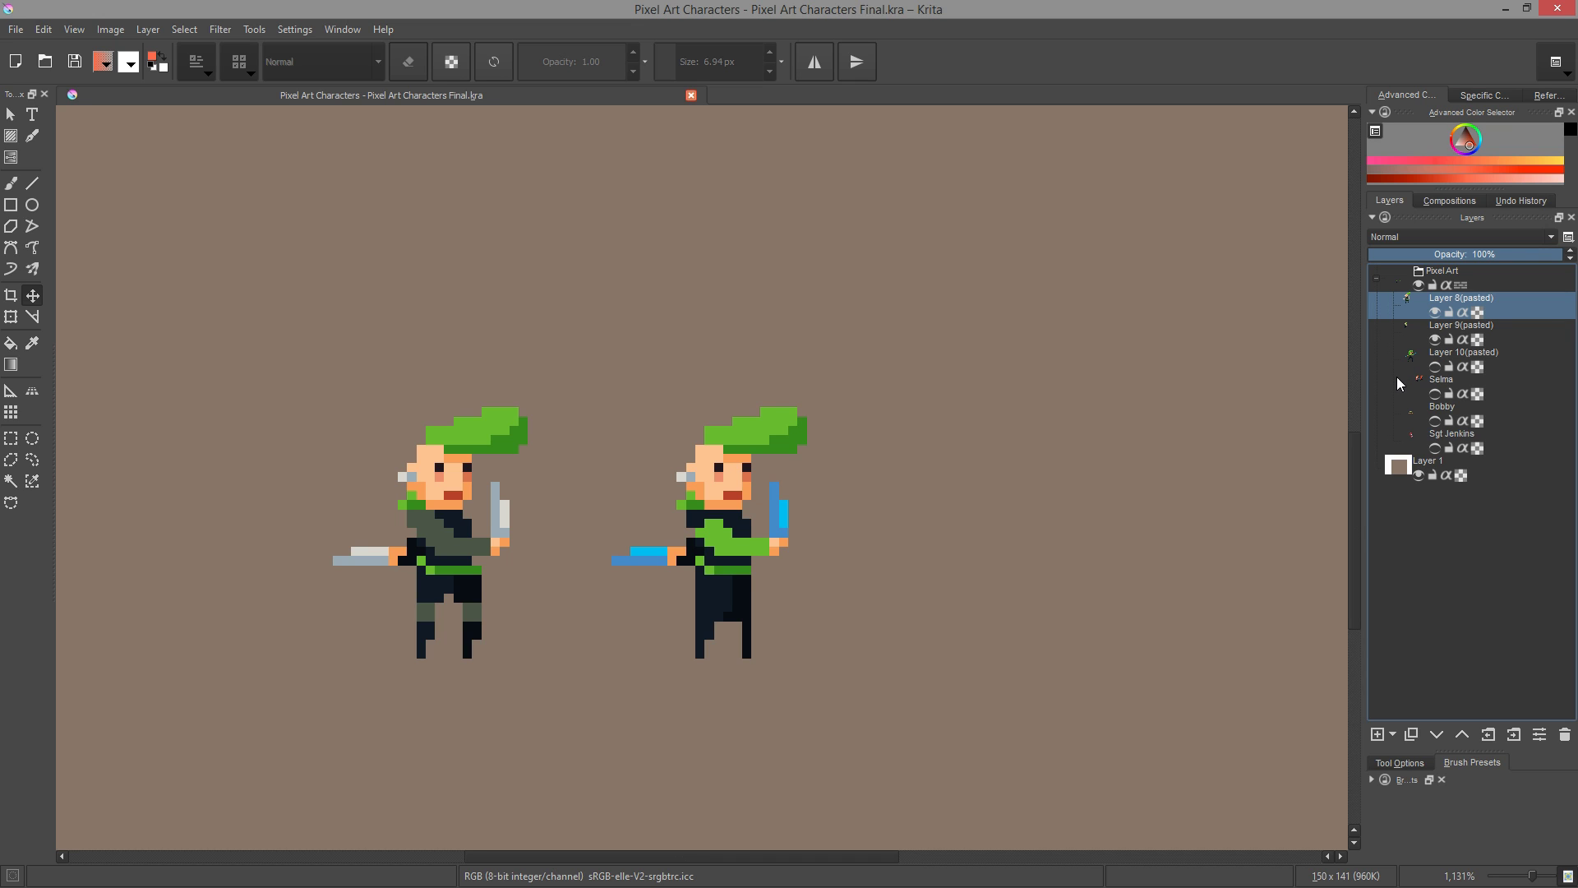
key("b")
left_click(774, 417, "ctrl")
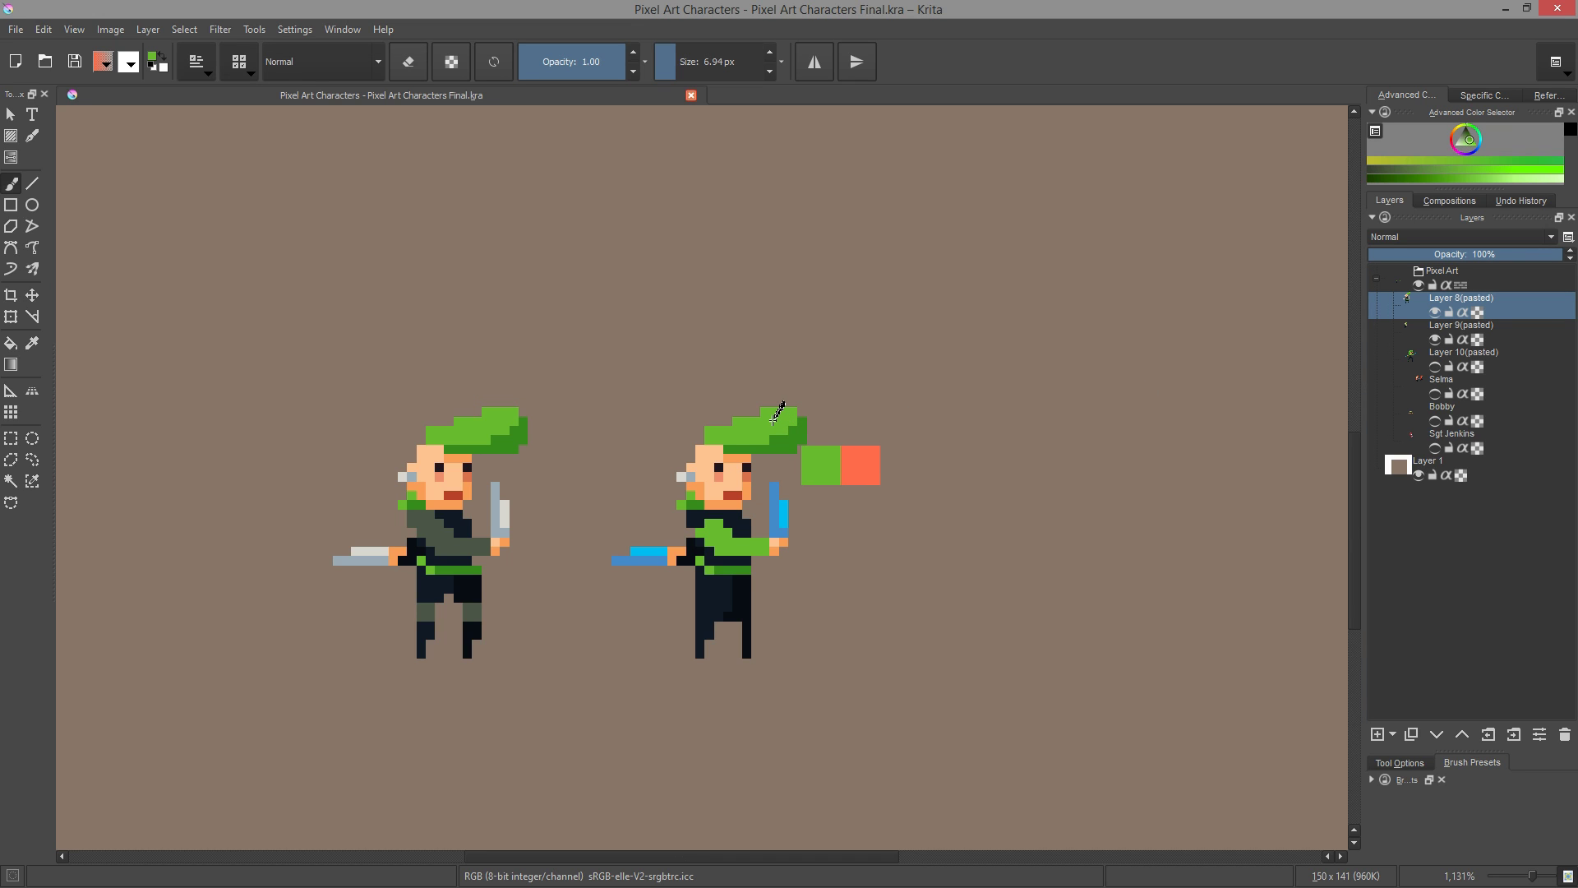
left_click(786, 512, "ctrl")
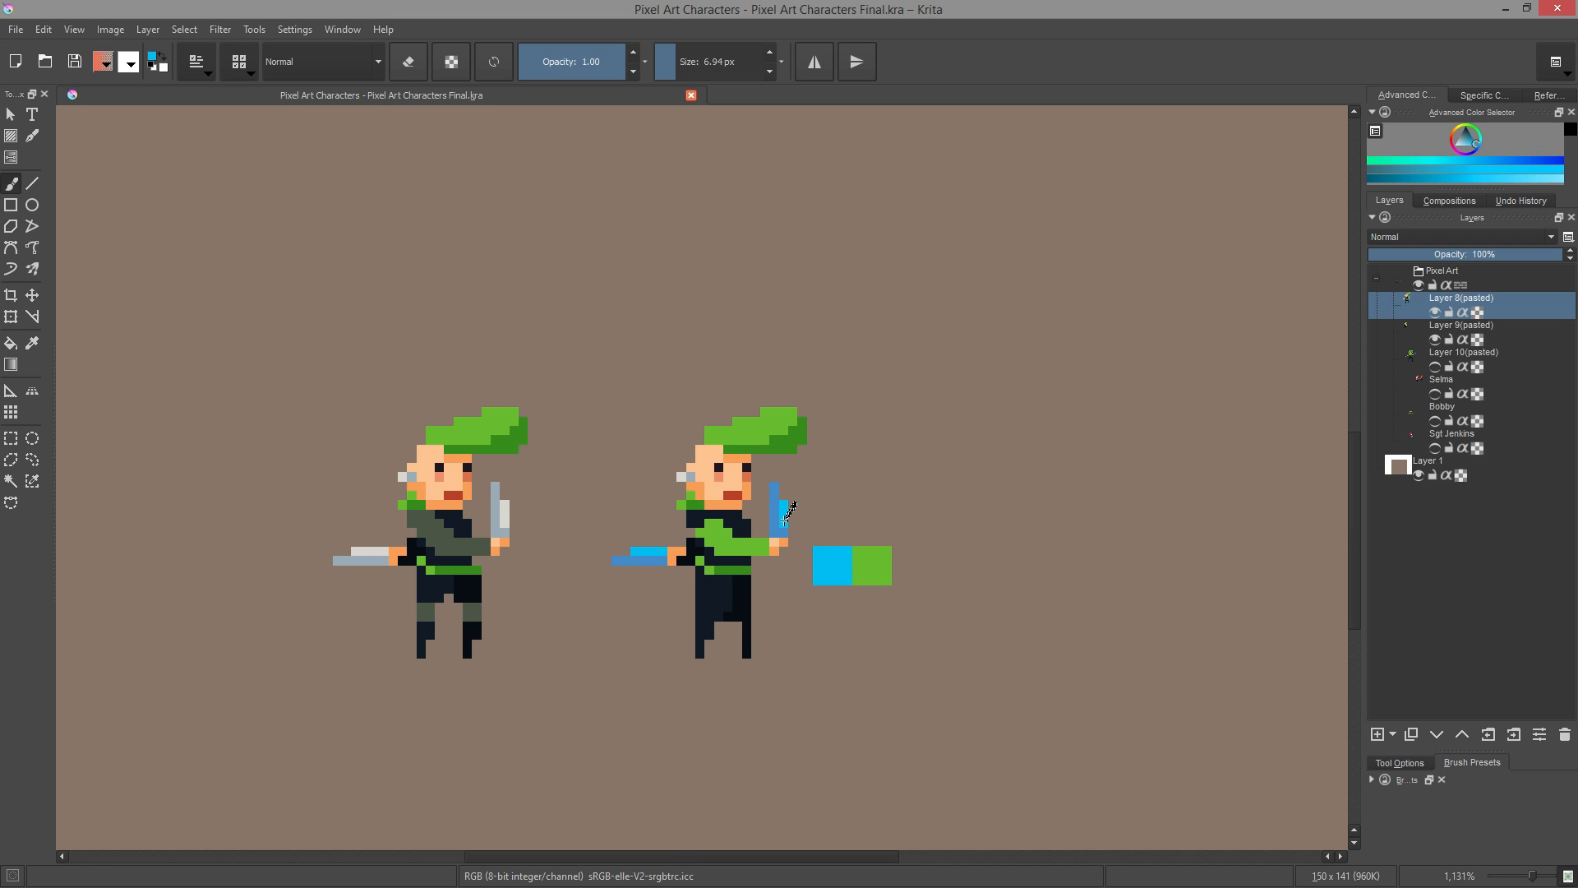
Show the Layer 10(pasted) and Selma layers, and sample the orange-red hair colour of the crouching fighter above
left_click(1434, 366)
left_click(1435, 396)
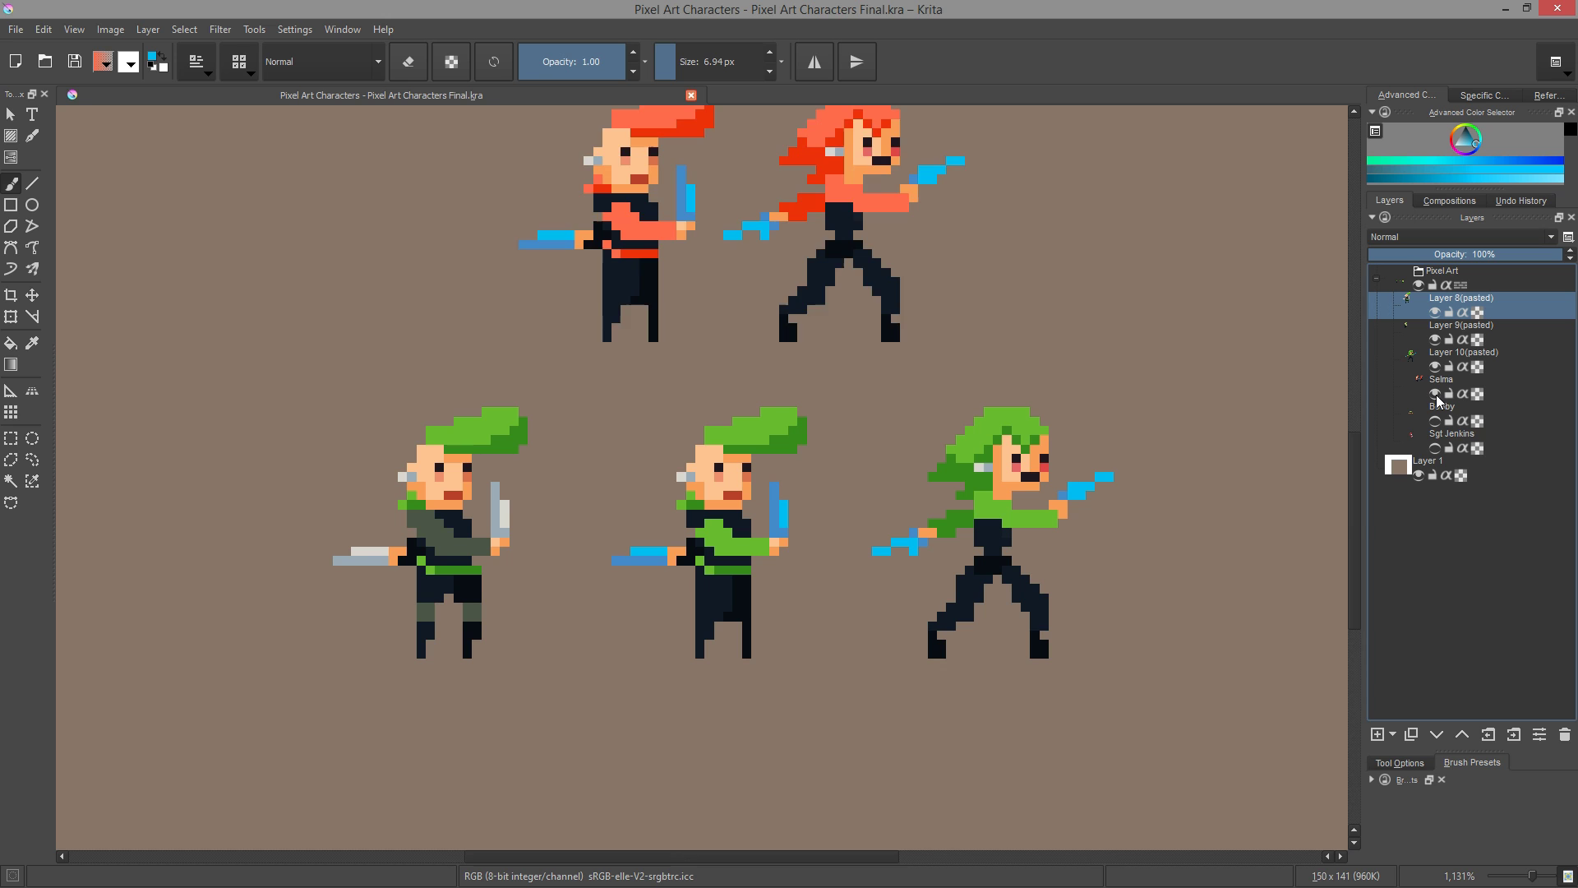
scroll(1137, 352, "up", 4)
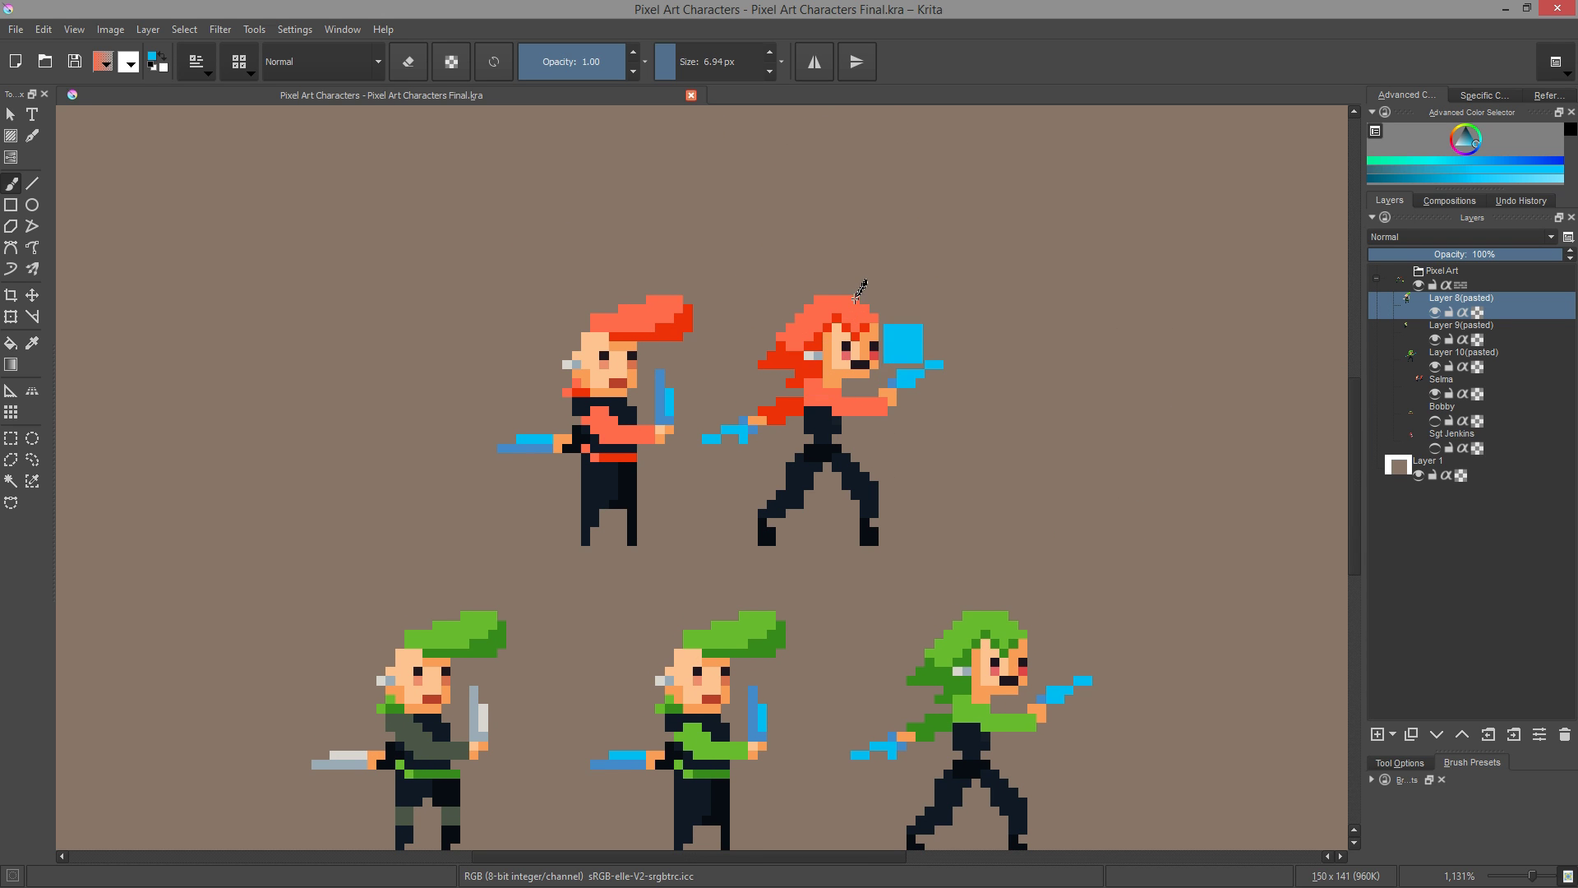
left_click(853, 309, "ctrl")
scroll(1069, 369, "up", 2)
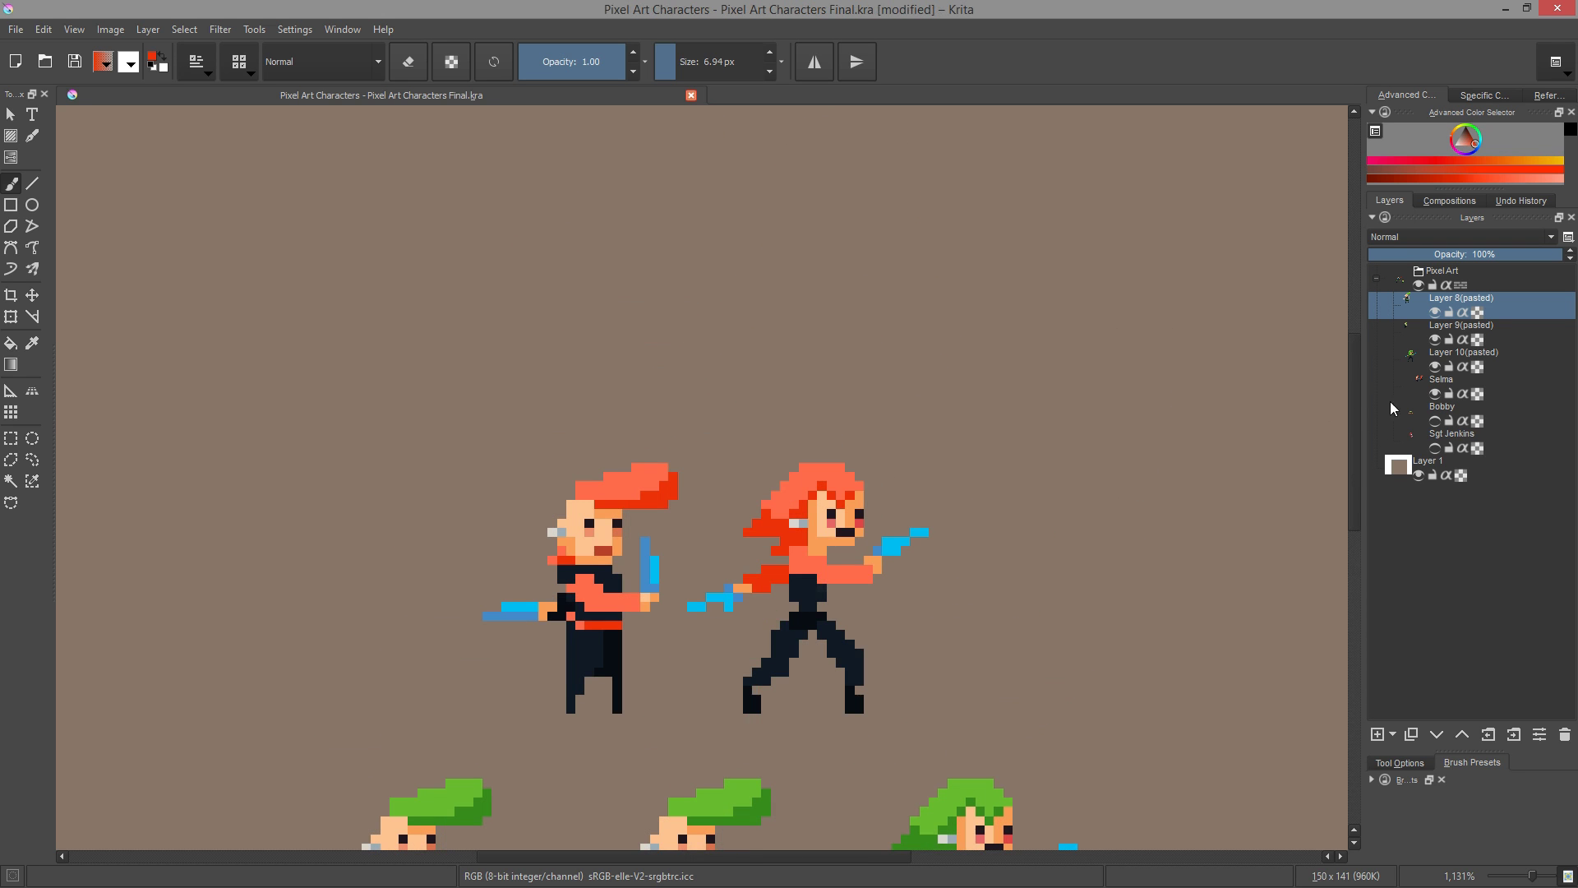
Show the Bobby layer and sample the light green of his hair and the dark purple of his shorts
left_click(1435, 420)
scroll(1233, 427, "up", 1)
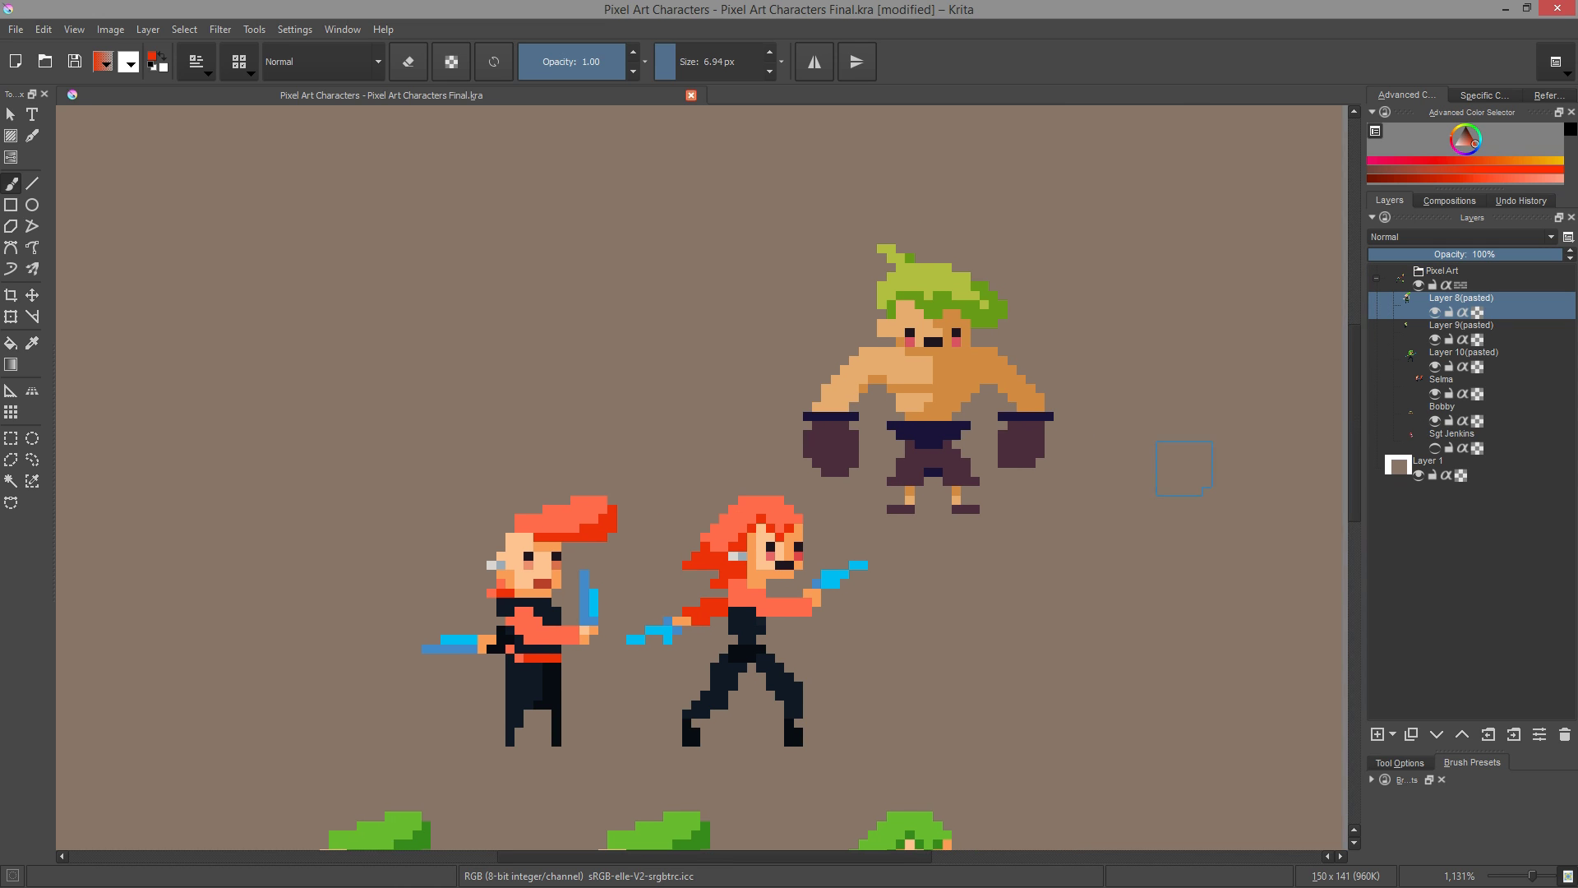
left_click(915, 325)
left_click(943, 282, "ctrl")
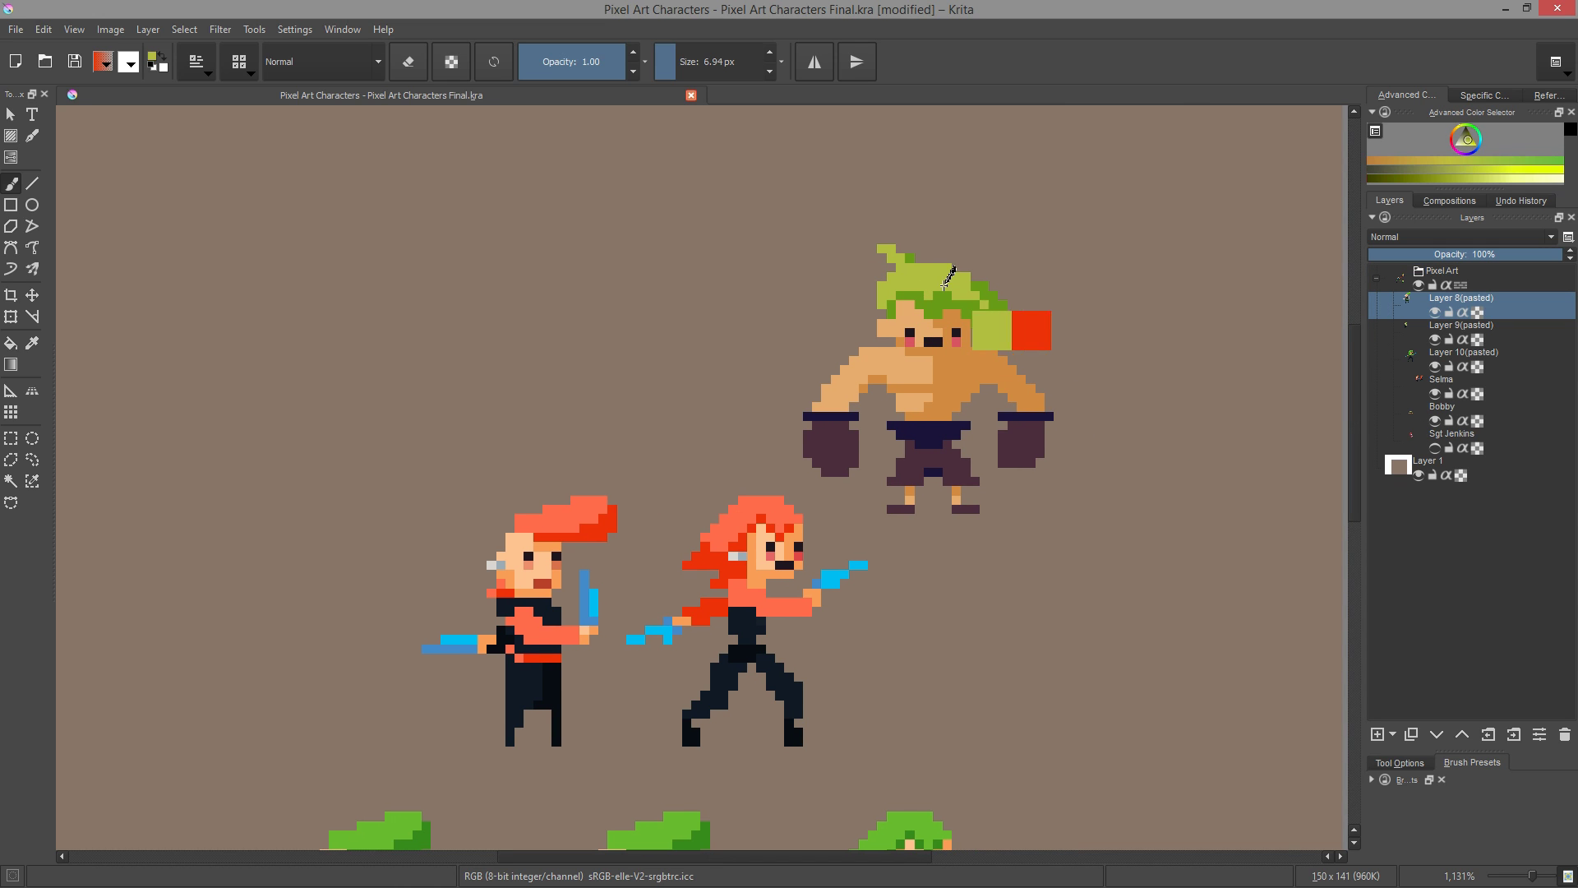
left_click(945, 456, "ctrl")
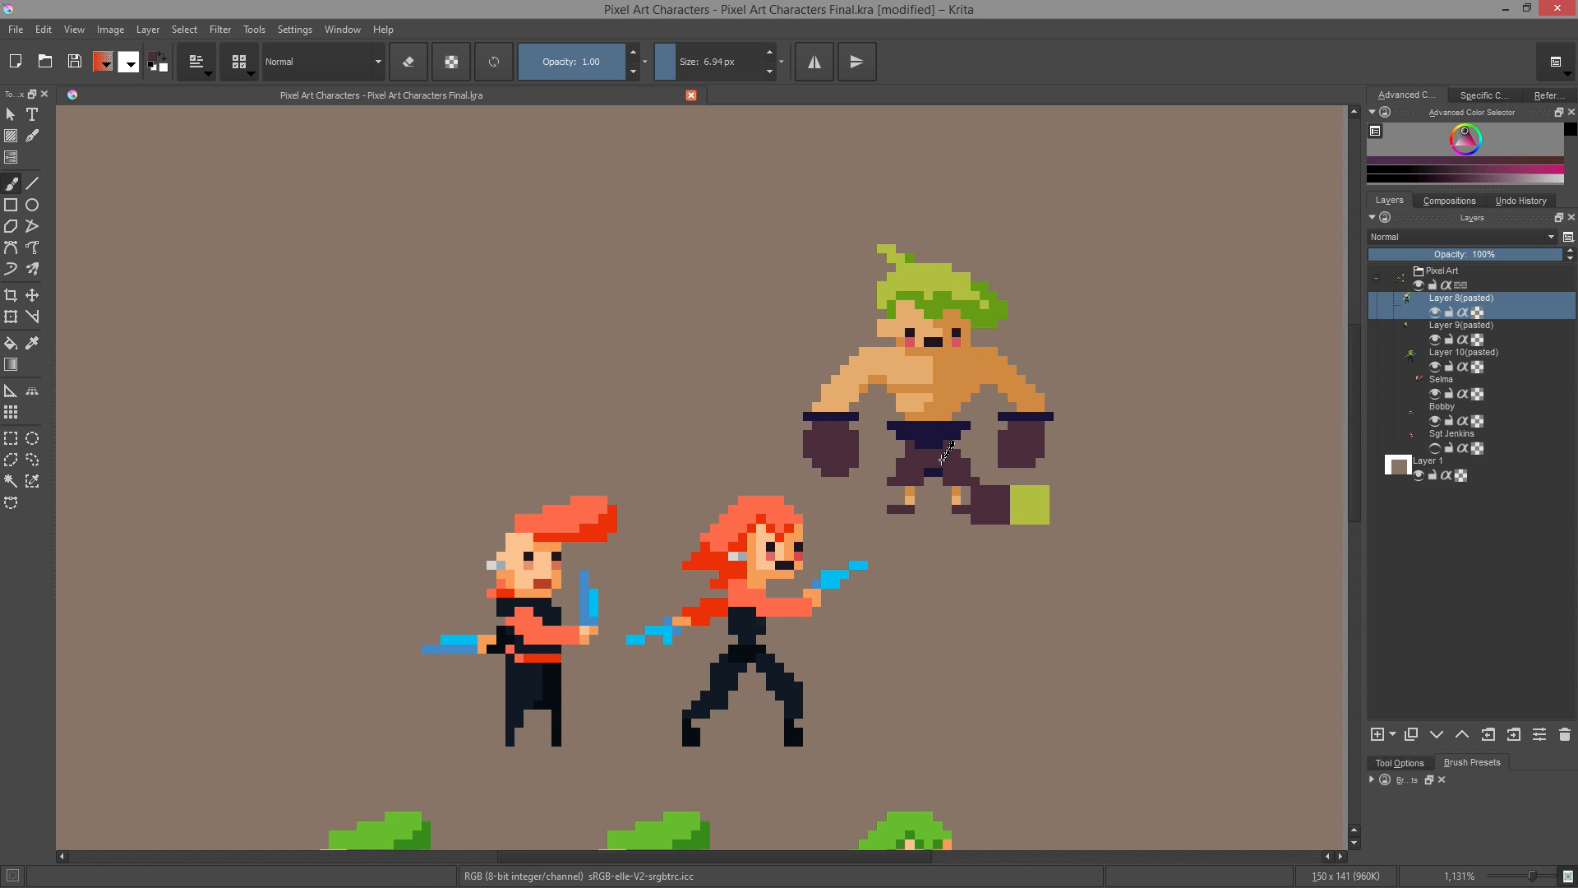
Sample the orange-haired fighter's hair and blue weapon colours, and compare the dark eye colours of Bobby and that fighter
left_click(760, 505, "ctrl")
left_click(833, 567, "ctrl")
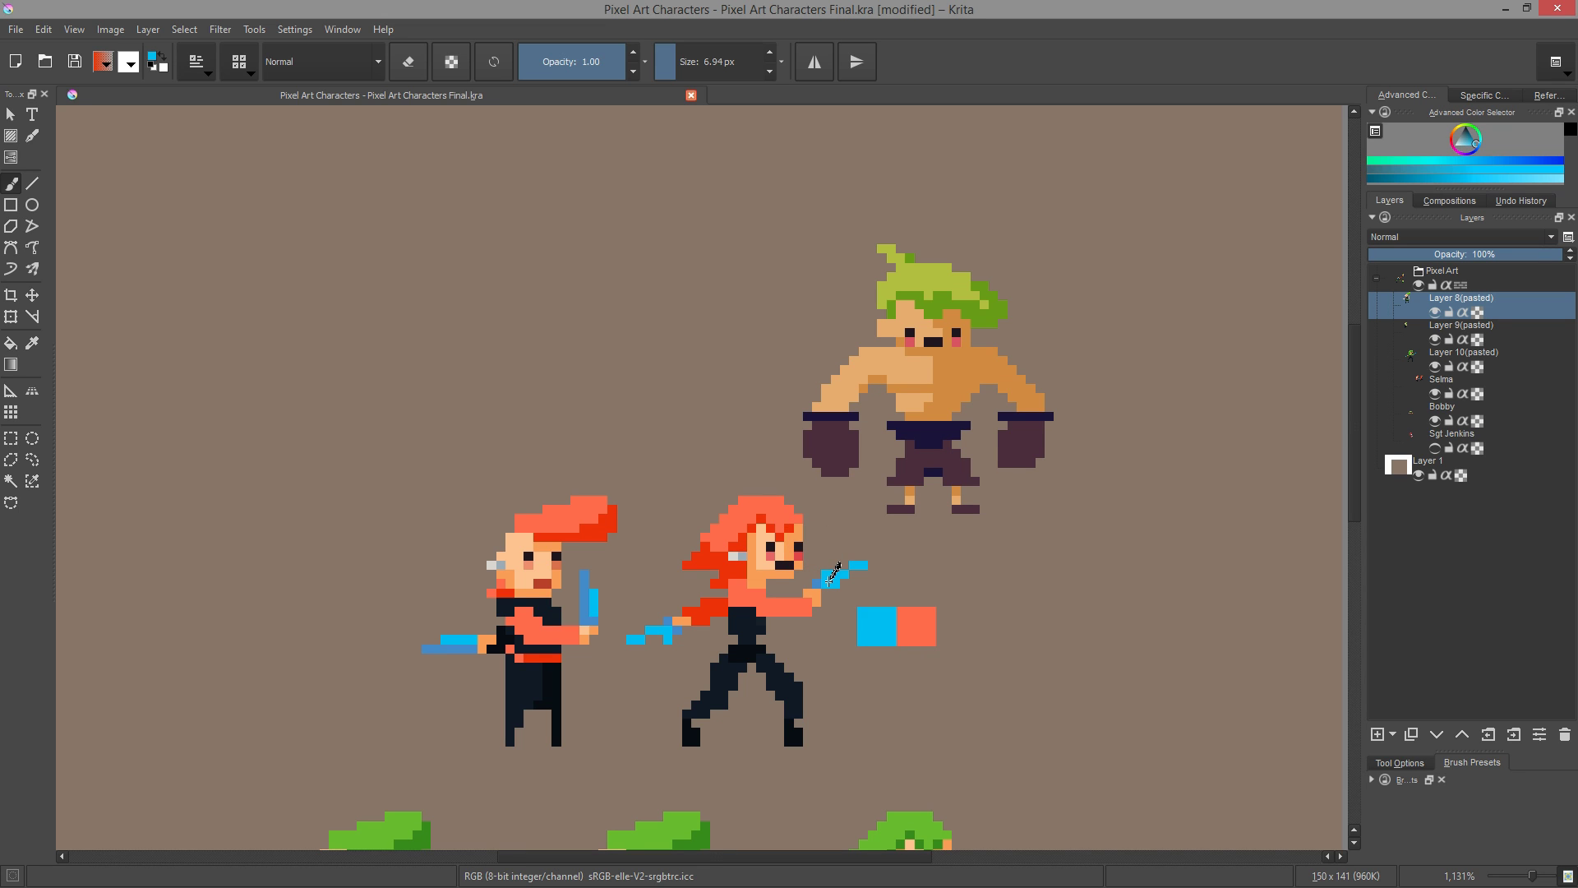
left_click_drag(862, 306, 944, 318)
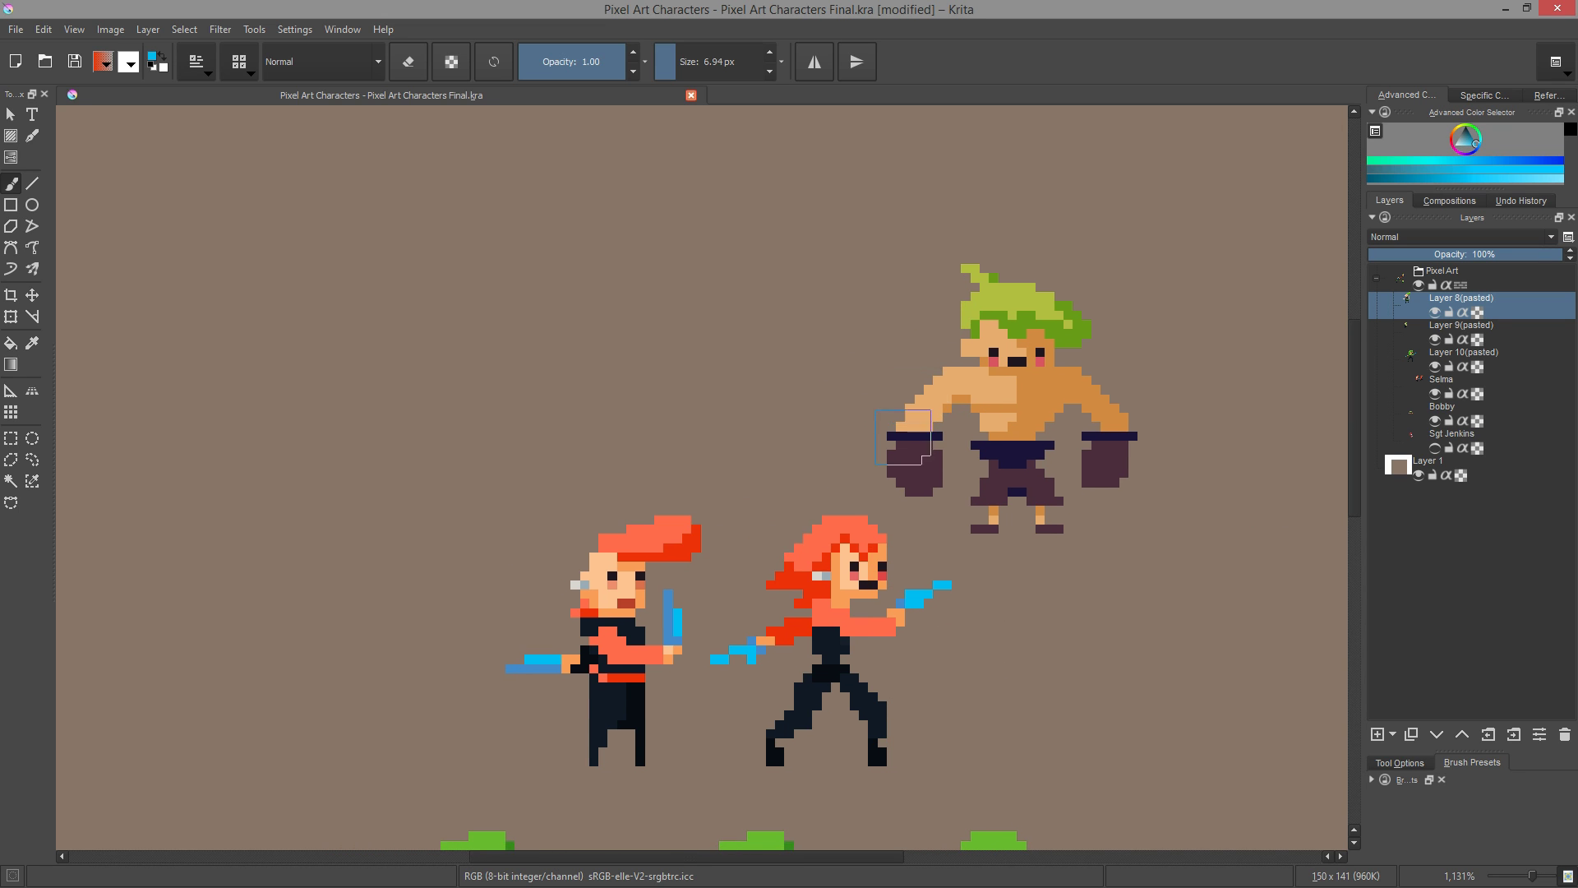
left_click(993, 349, "ctrl")
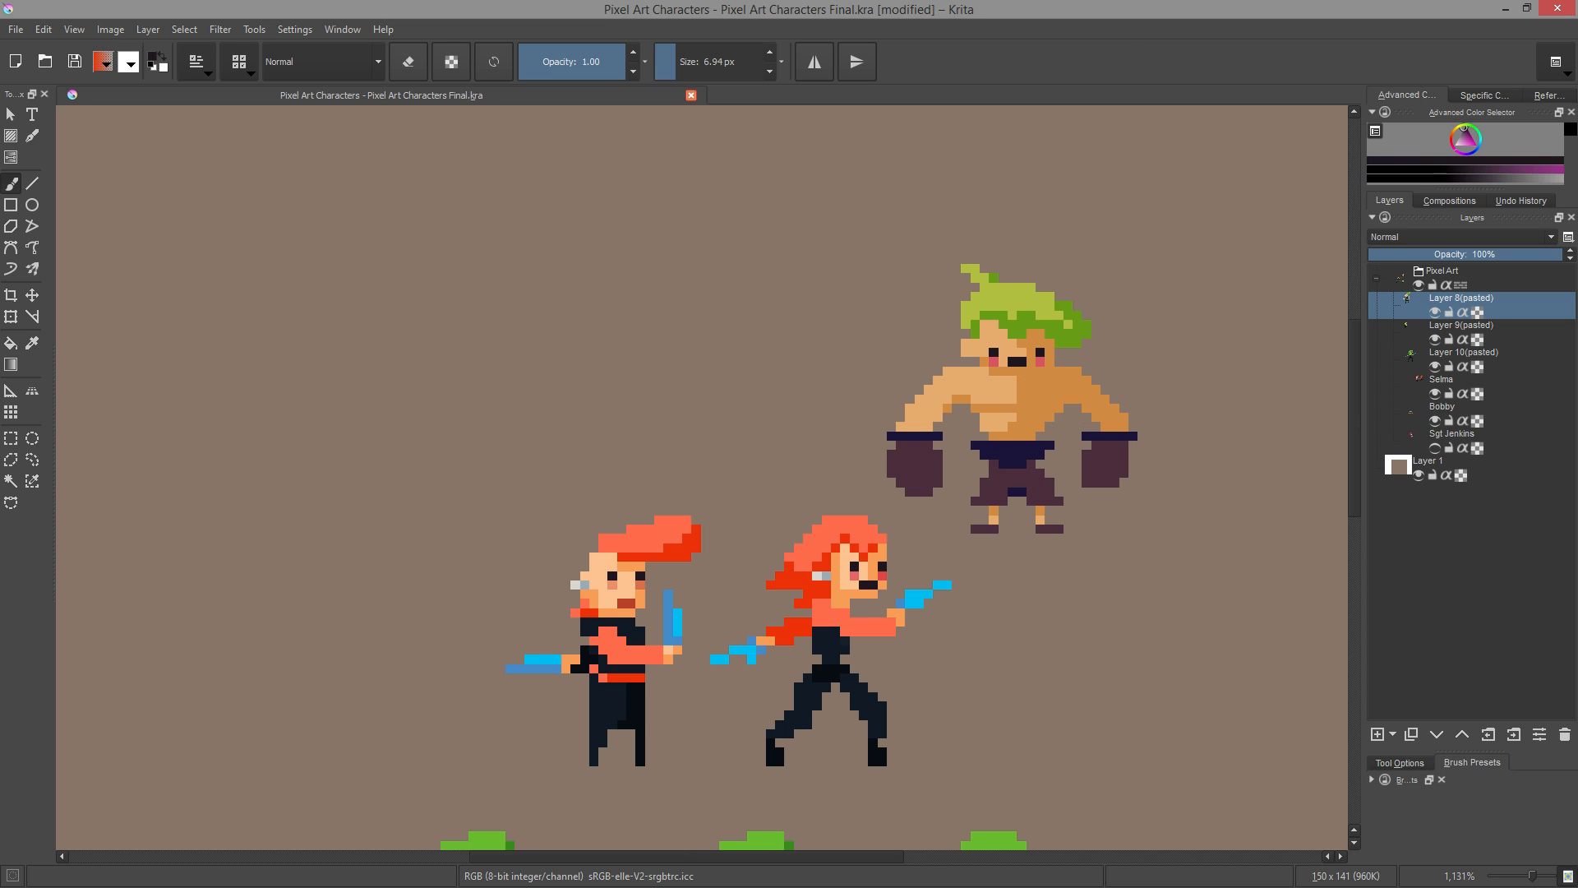
left_click(857, 570, "ctrl")
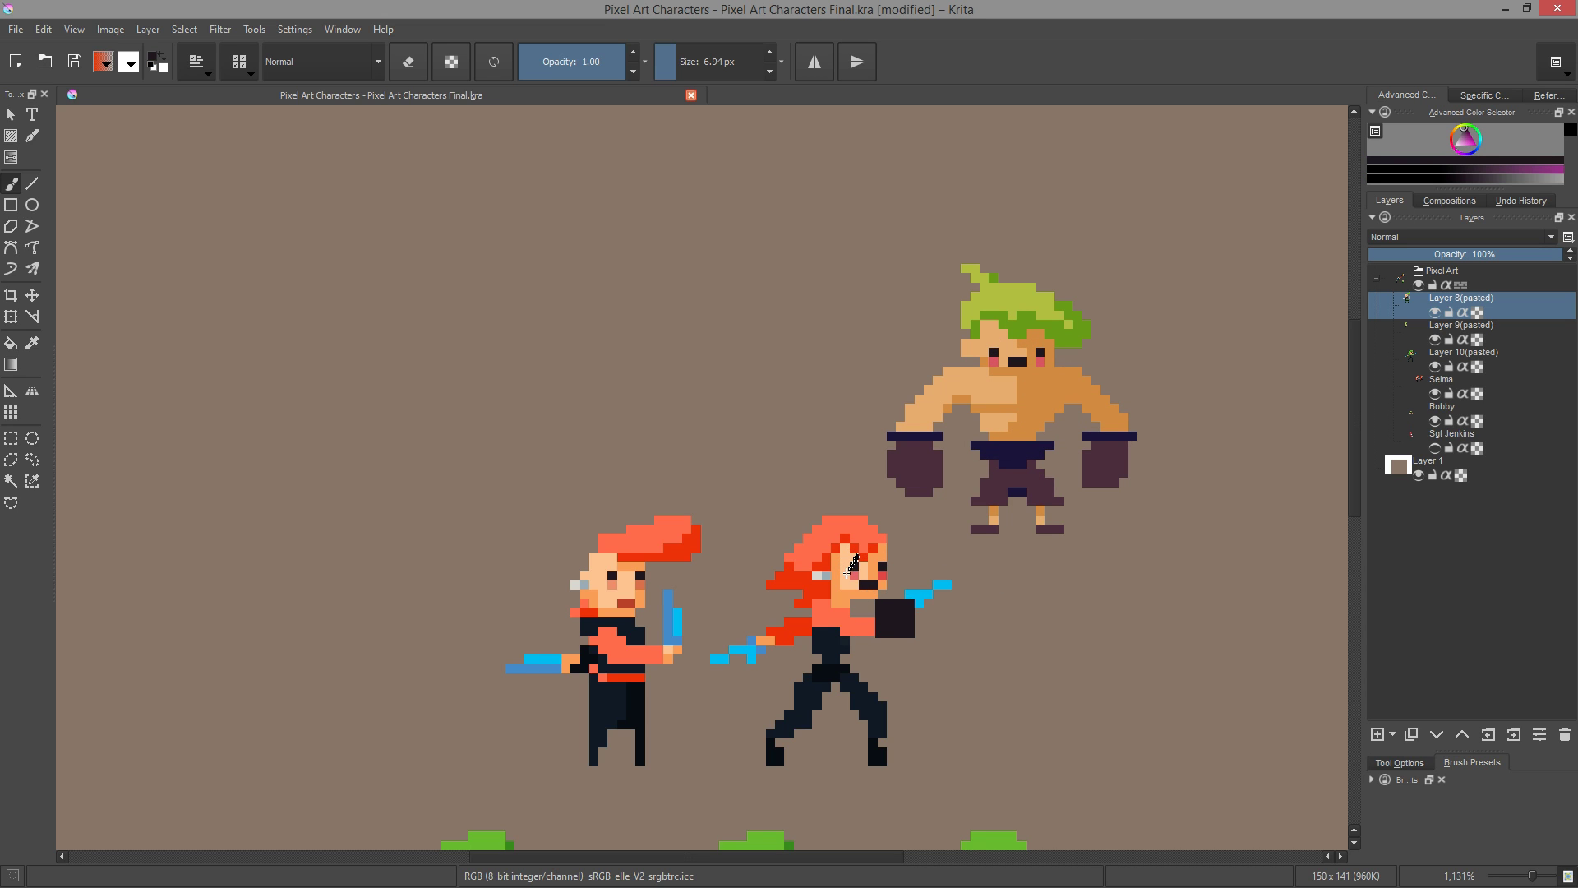
Show the Sgt Jenkins layer and sample the pink-red, light blue and dark red tones from the red-haired woman sprite
left_click(1435, 450)
mouse_move(793, 388)
left_mouse_down()
mouse_move(1046, 416)
mouse_move(1114, 469)
left_mouse_up()
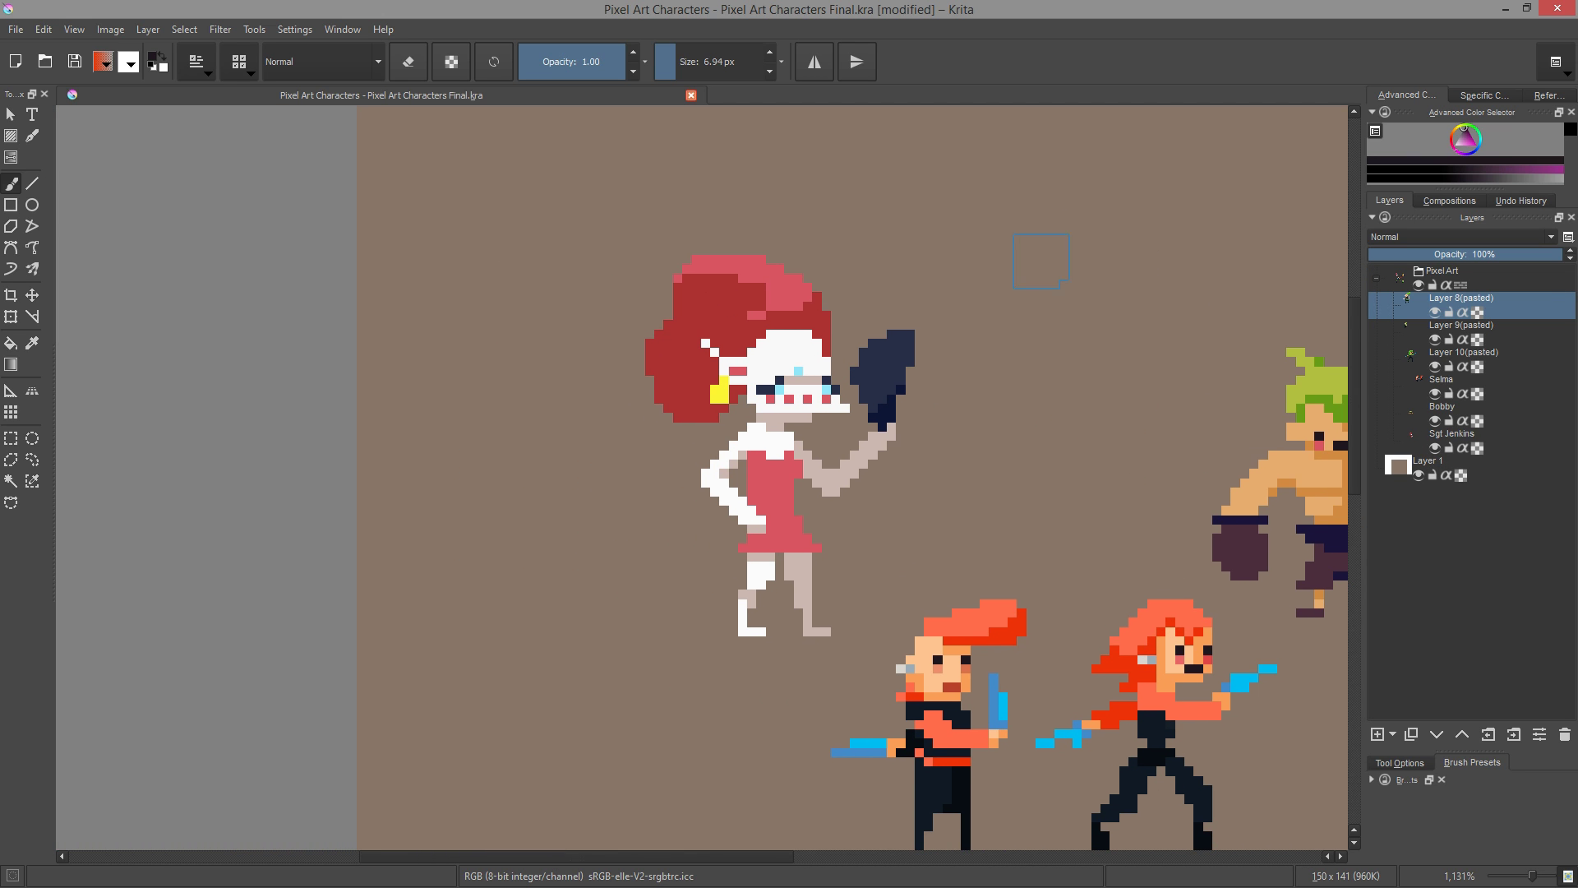
left_click(836, 444, "ctrl")
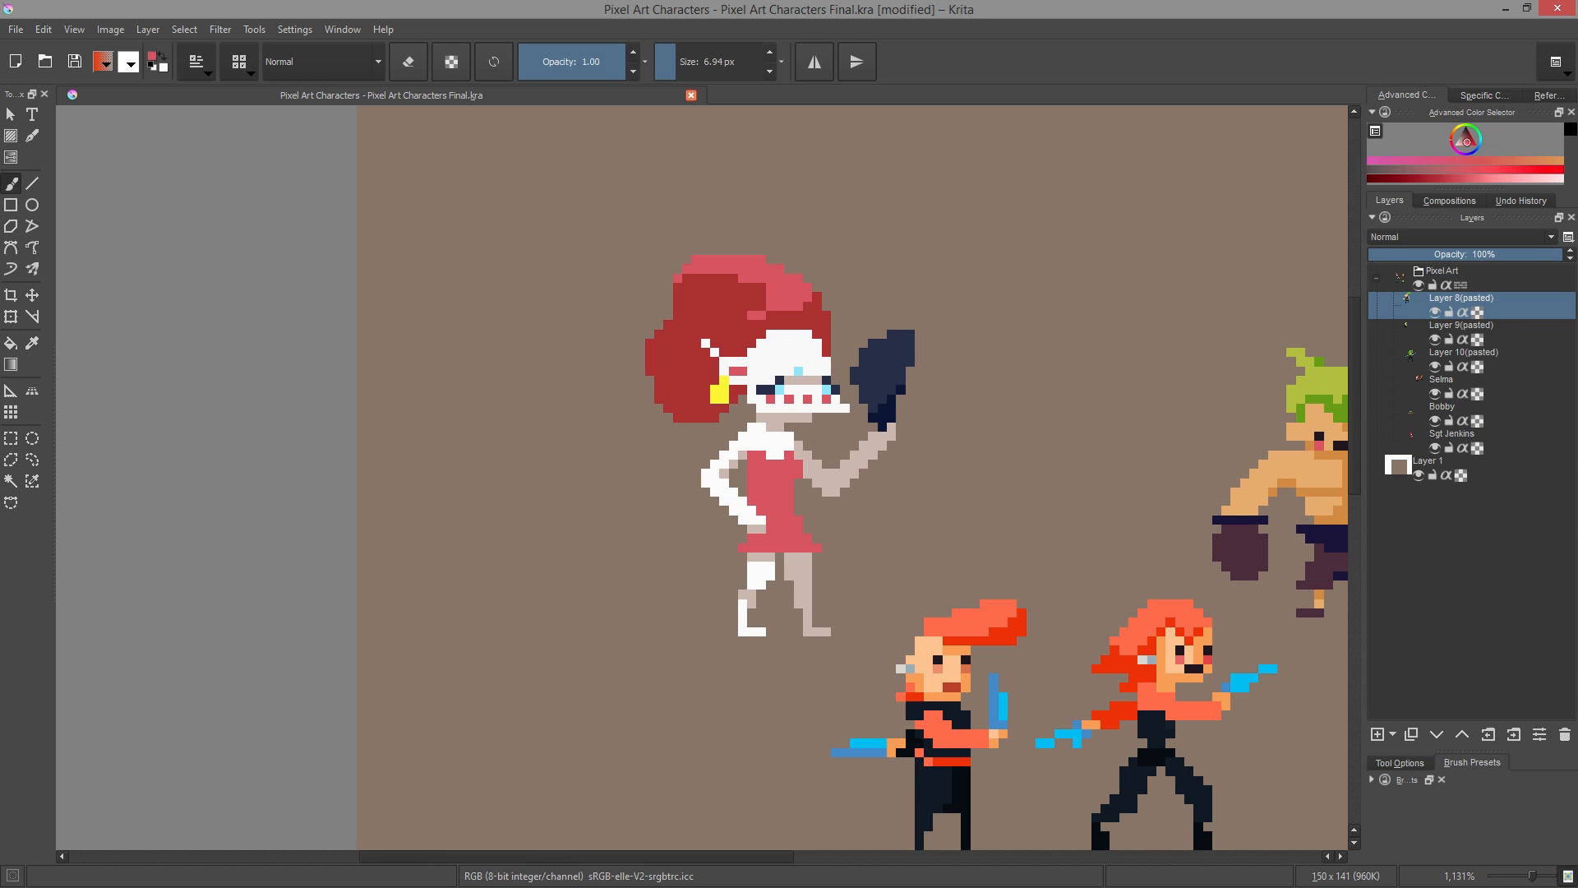
left_click(780, 393, "ctrl")
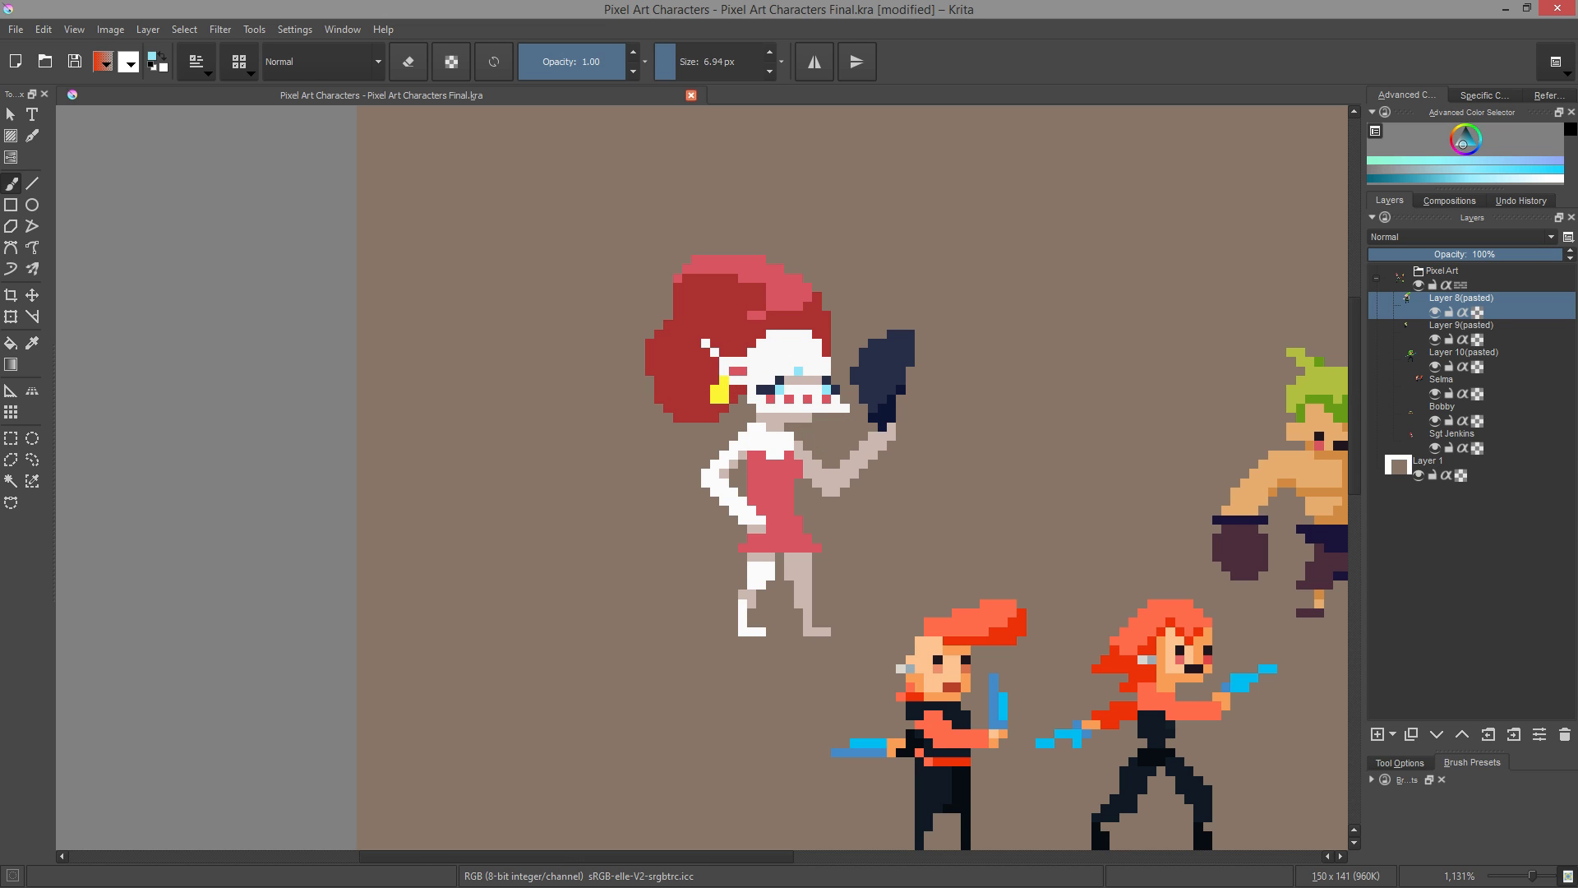
left_click(713, 304, "ctrl")
Try a short thick dark red brush stroke on the empty canvas above Bobby, and undo it
left_click_drag(1155, 383, 857, 346)
left_click_drag(984, 273, 903, 335)
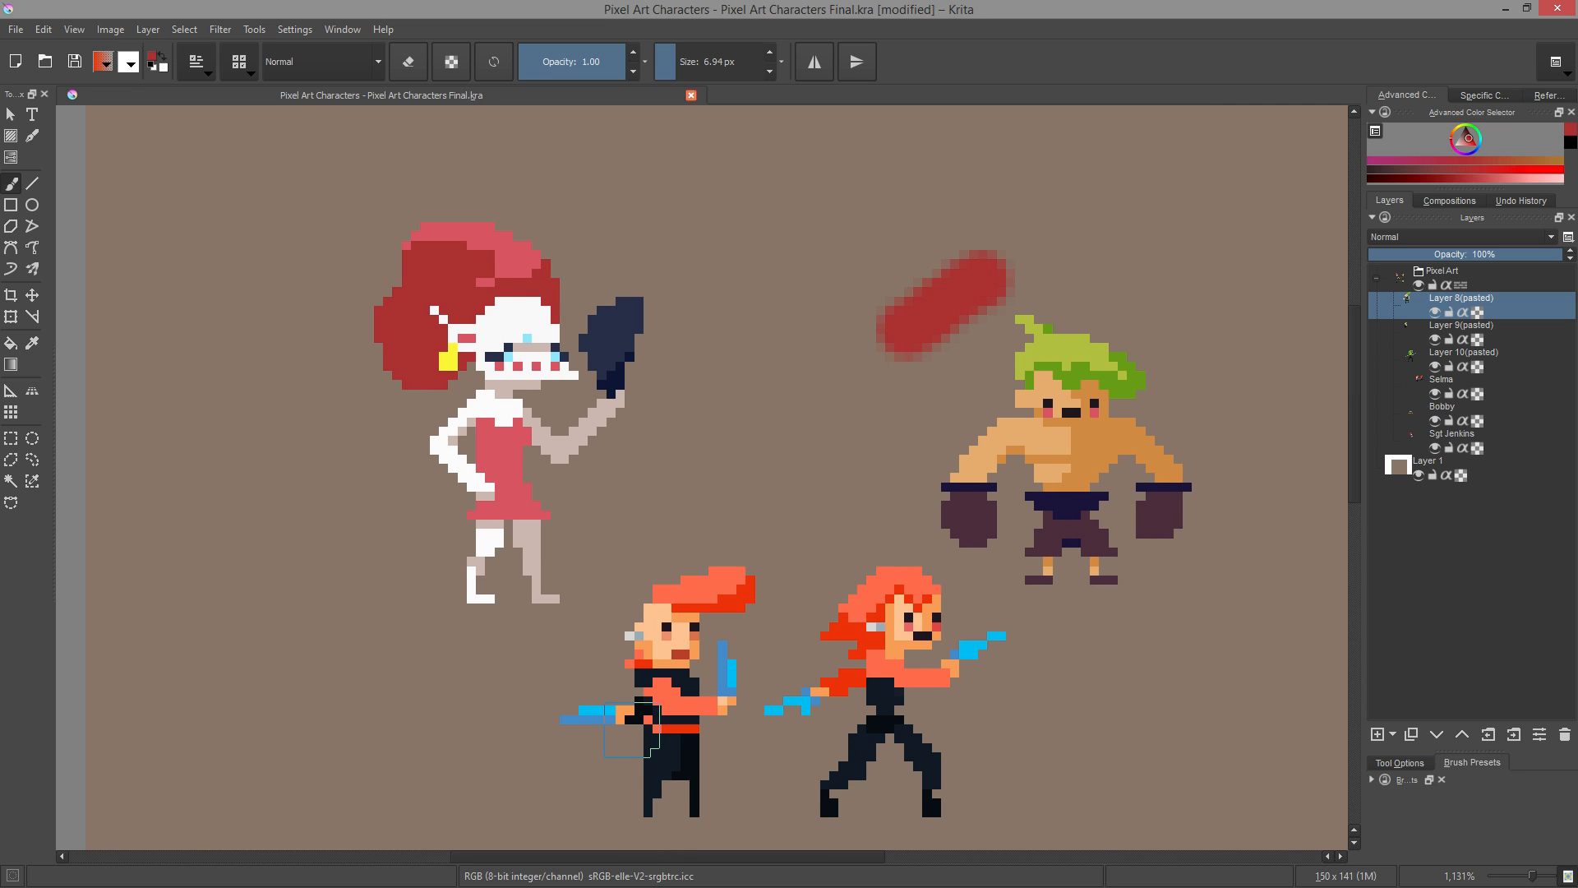
key("ctrl+z")
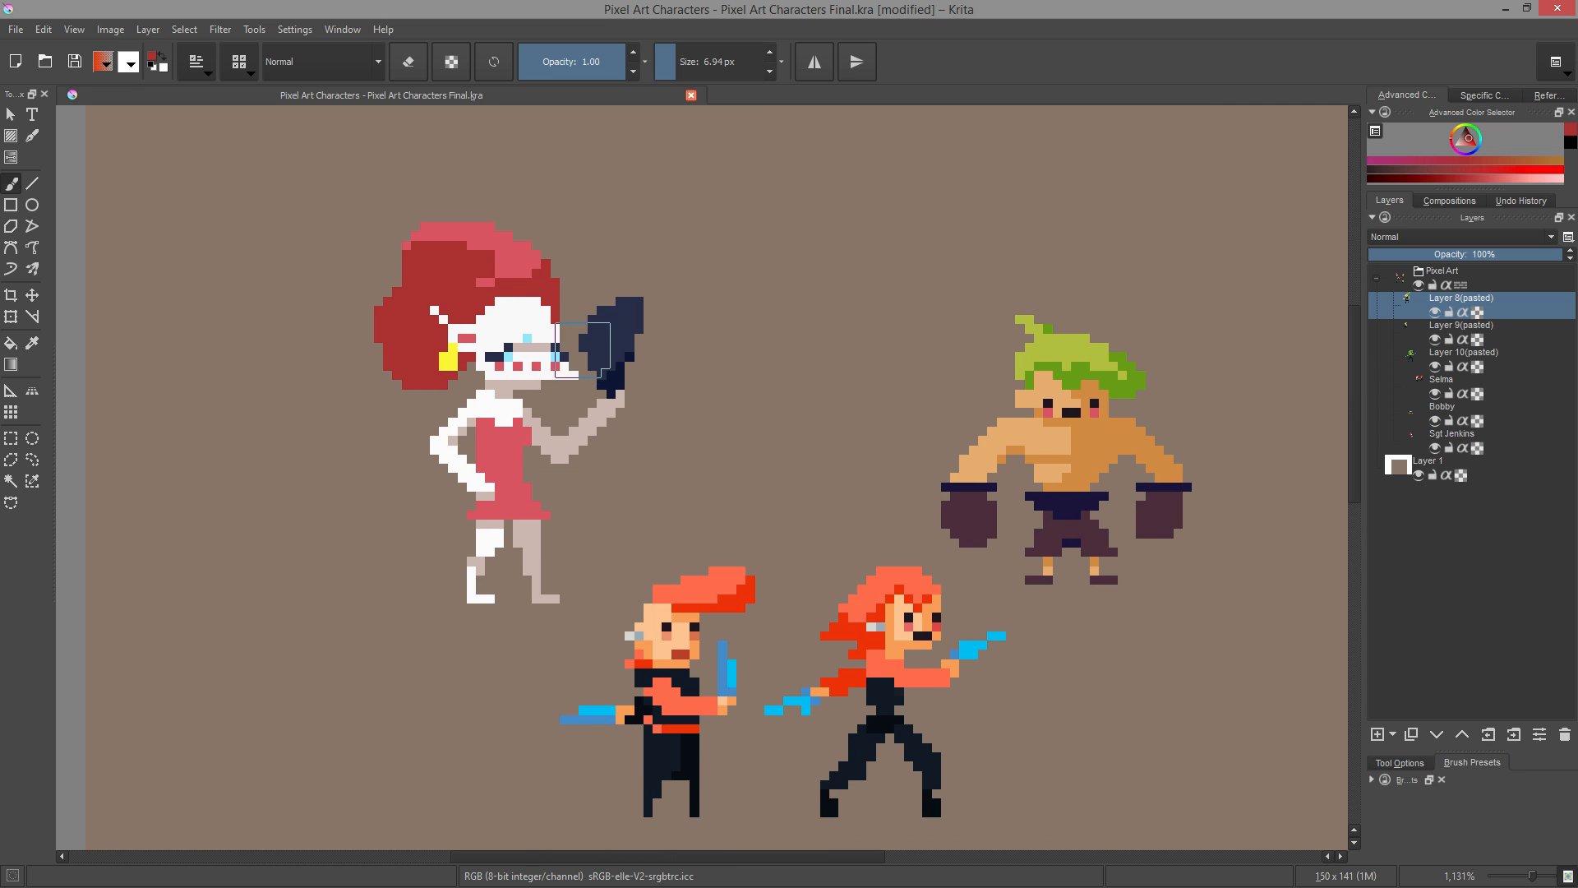
Try to move pixel art from the red-haired woman up and to the right with the Move tool
key("m")
mouse_move(563, 352)
left_mouse_down()
mouse_move(669, 293)
mouse_move(805, 274)
left_mouse_up()
key("ctrl+z")
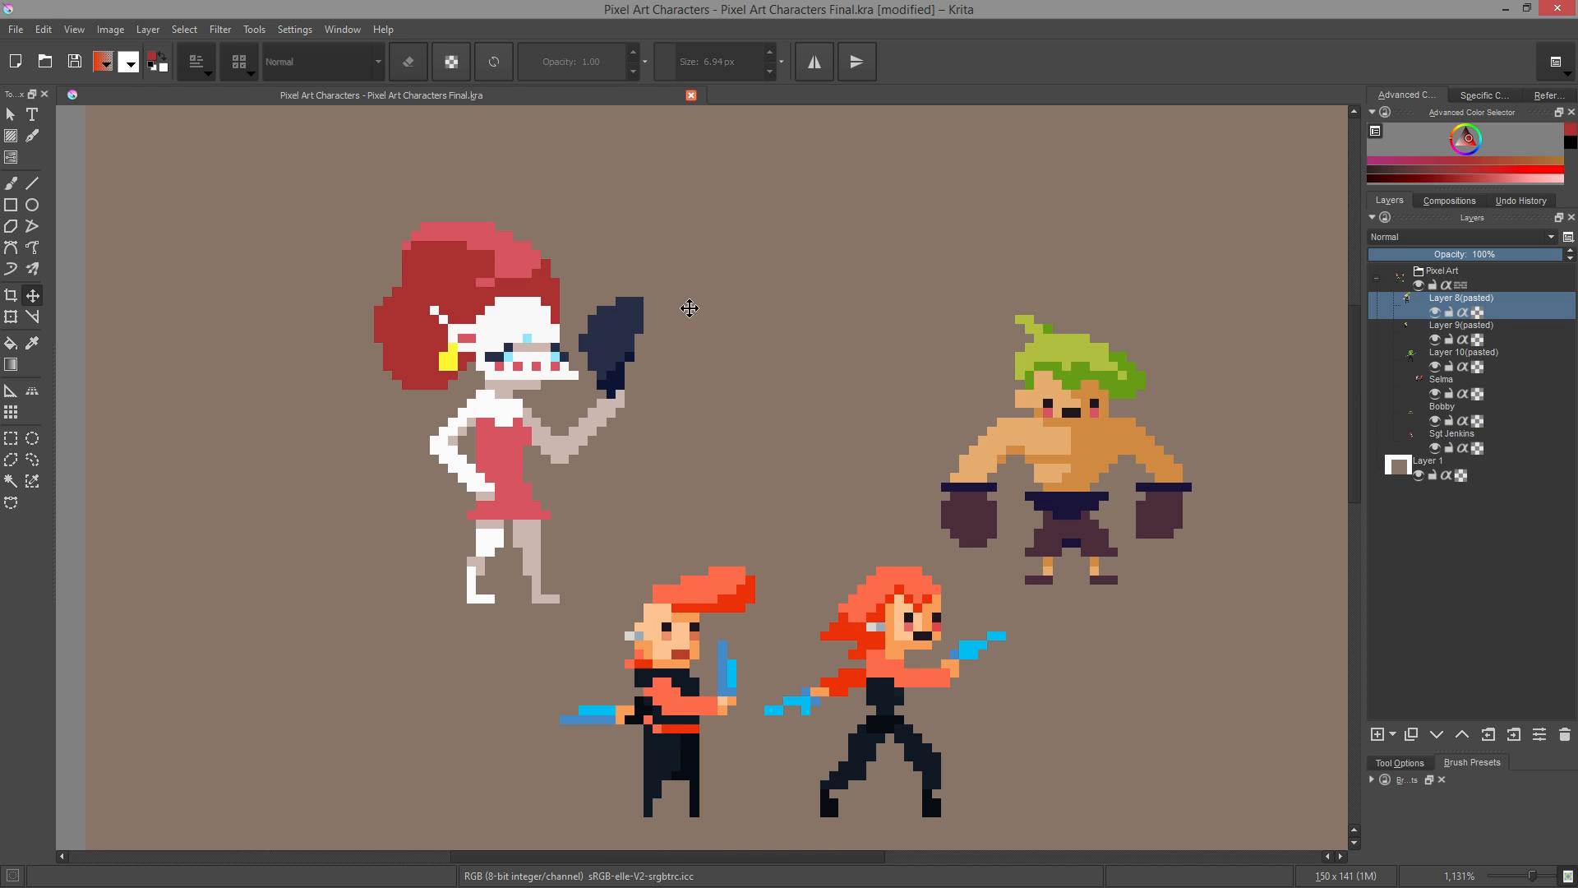
left_click_drag(526, 351, 857, 295)
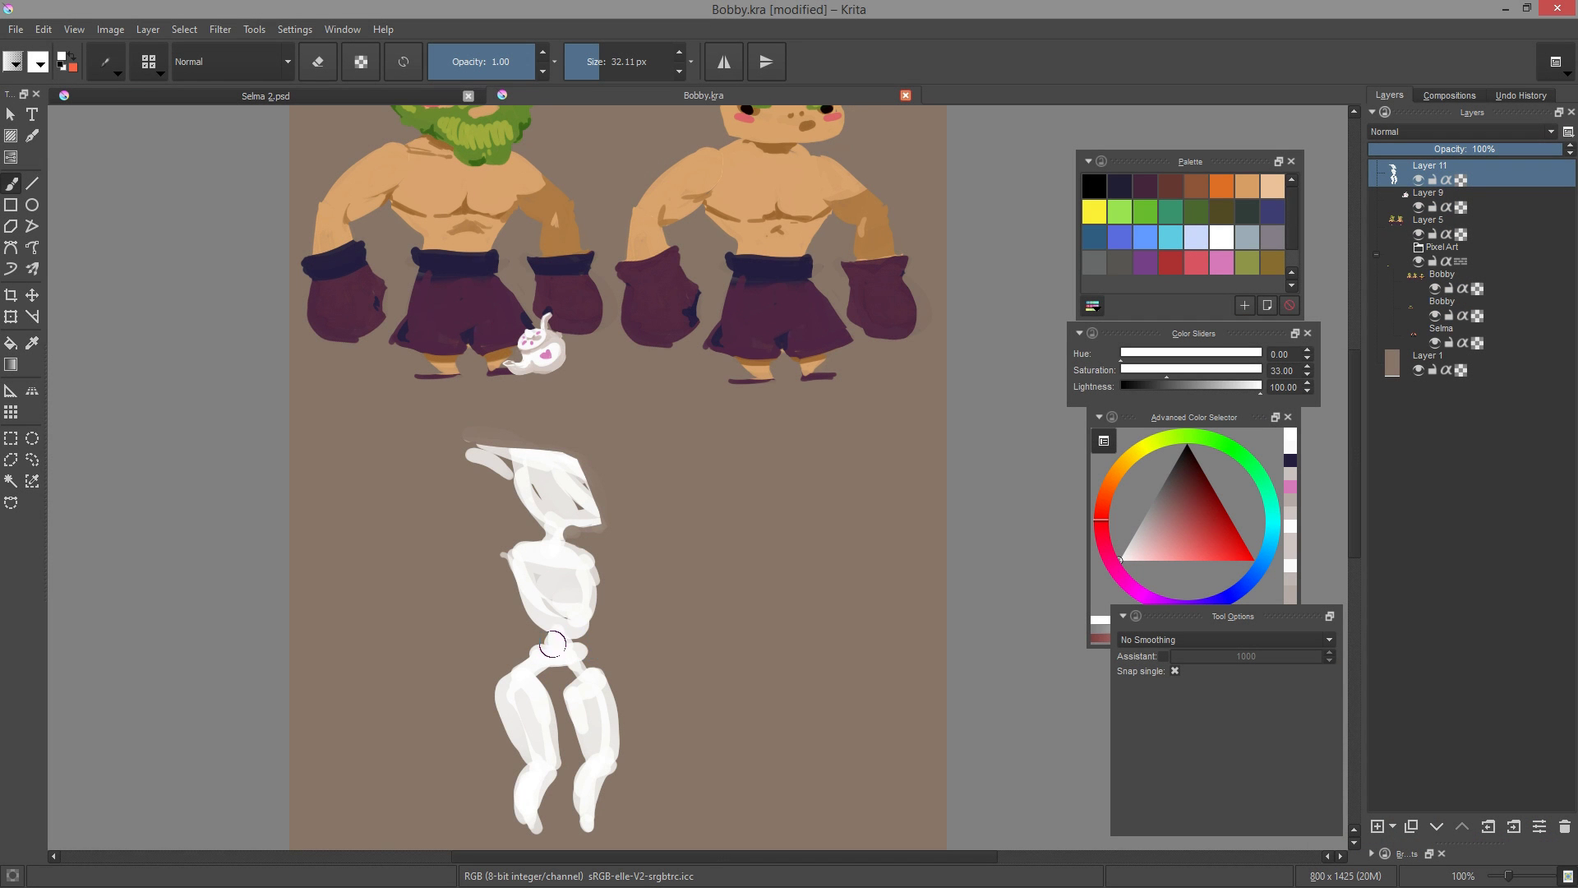
Paint a white shape sweeping back from the head of the new figure on Layer 11, redoing the first stroke
left_click_drag(680, 685, 741, 668)
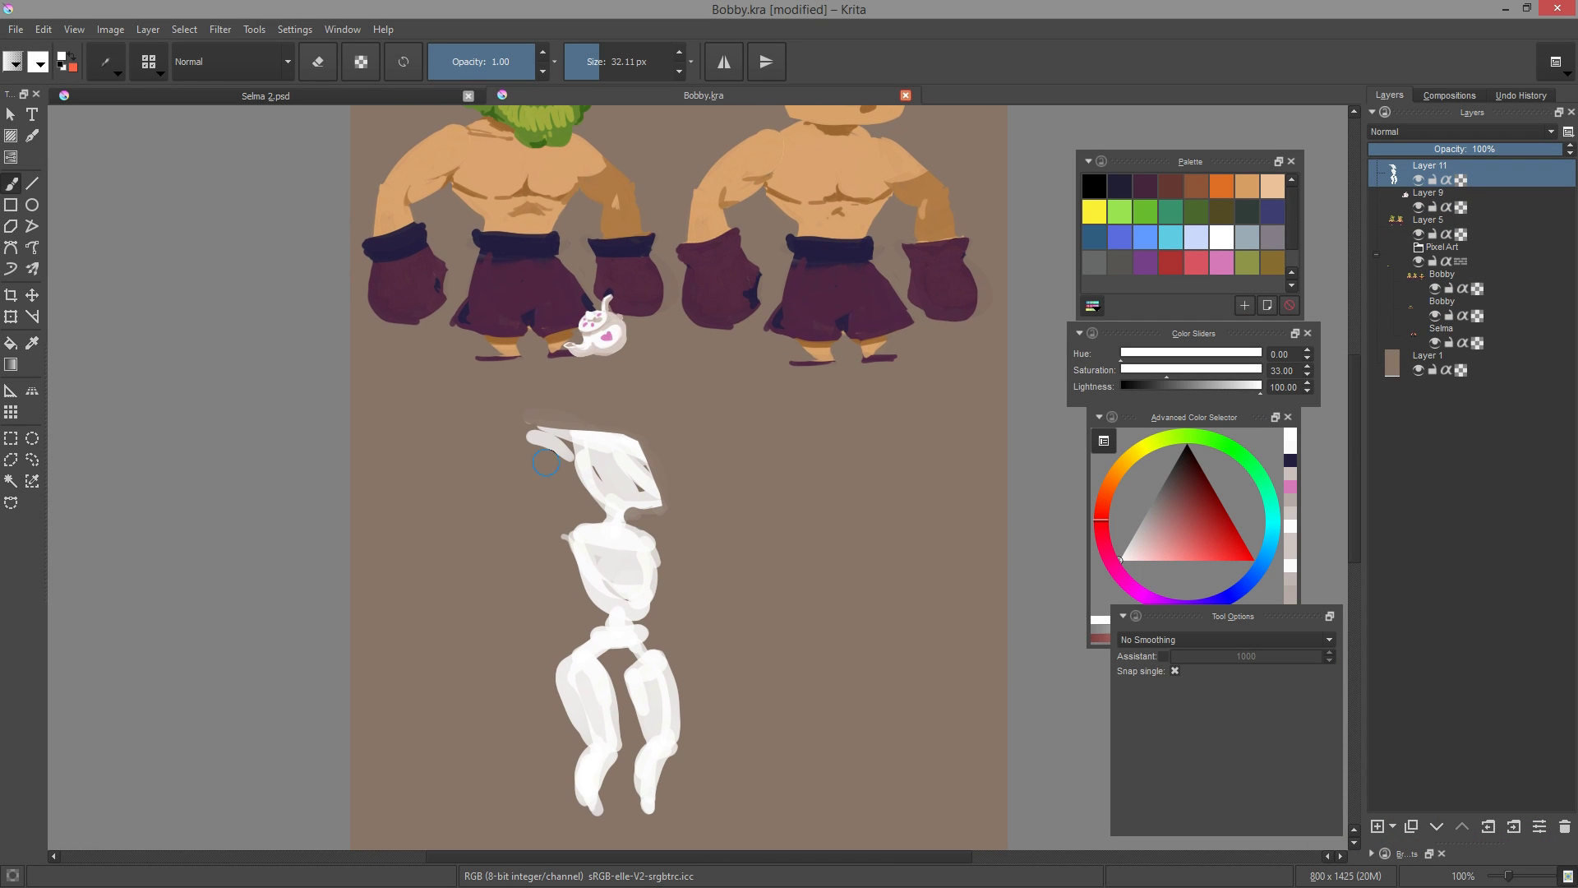
mouse_move(526, 428)
left_mouse_down()
mouse_move(666, 458)
mouse_move(679, 498)
mouse_move(637, 454)
mouse_move(642, 503)
mouse_move(580, 450)
mouse_move(647, 491)
mouse_move(583, 457)
mouse_move(586, 480)
mouse_move(653, 462)
mouse_move(577, 480)
mouse_move(640, 461)
mouse_move(467, 434)
left_mouse_up()
key("ctrl+z")
left_click_drag(579, 450, 464, 484)
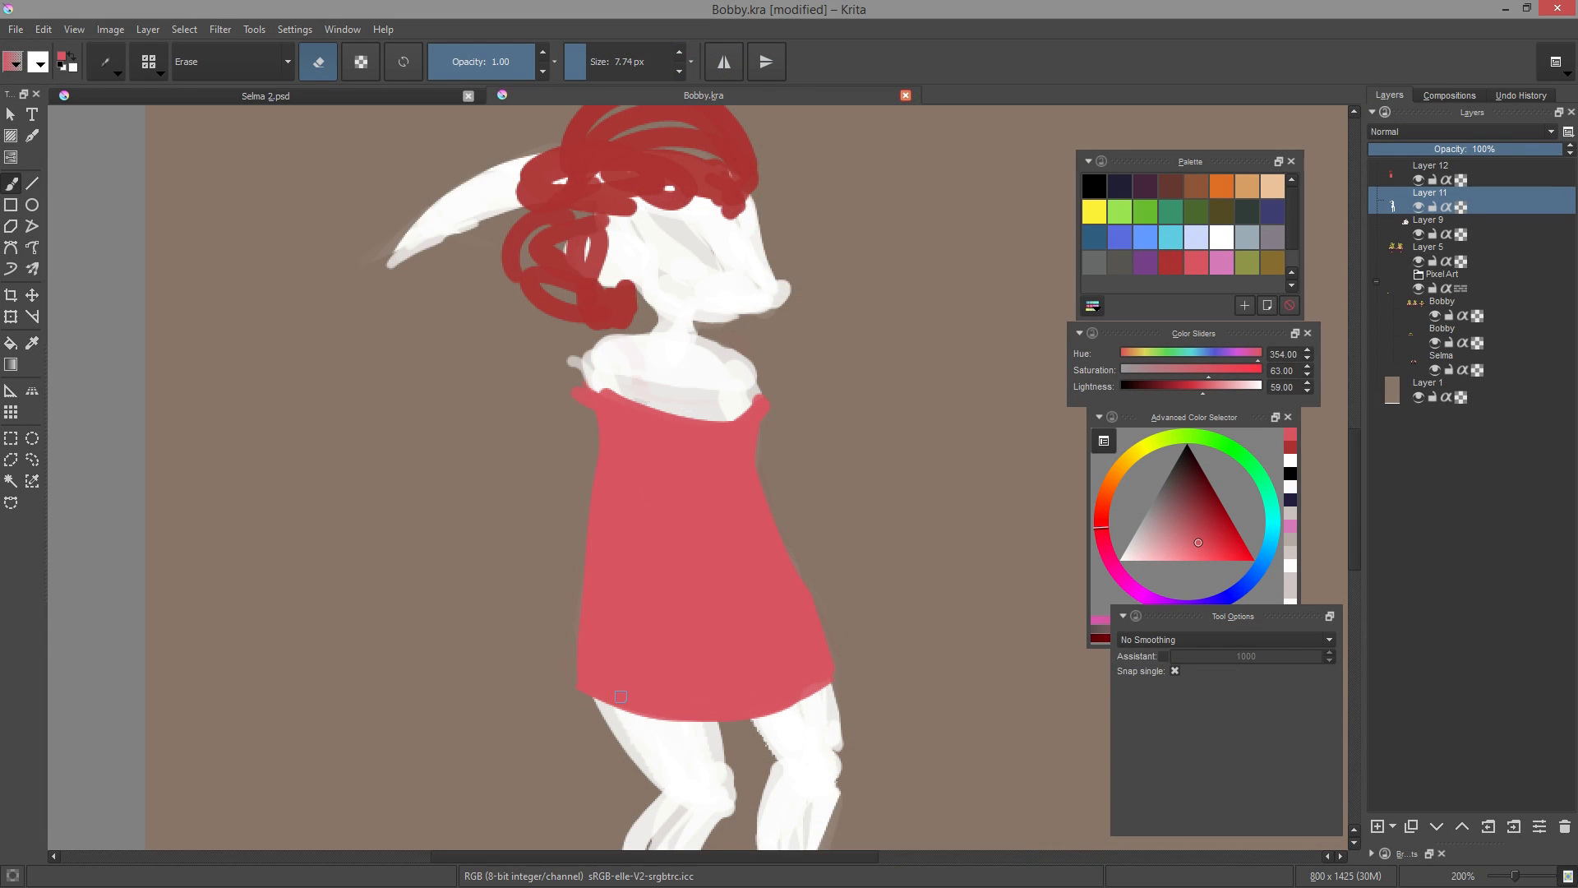
Erase the excess along the outer edge of the figure's thigh and repaint the leg down to the knee in sampled white
scroll(620, 696, "down", 5)
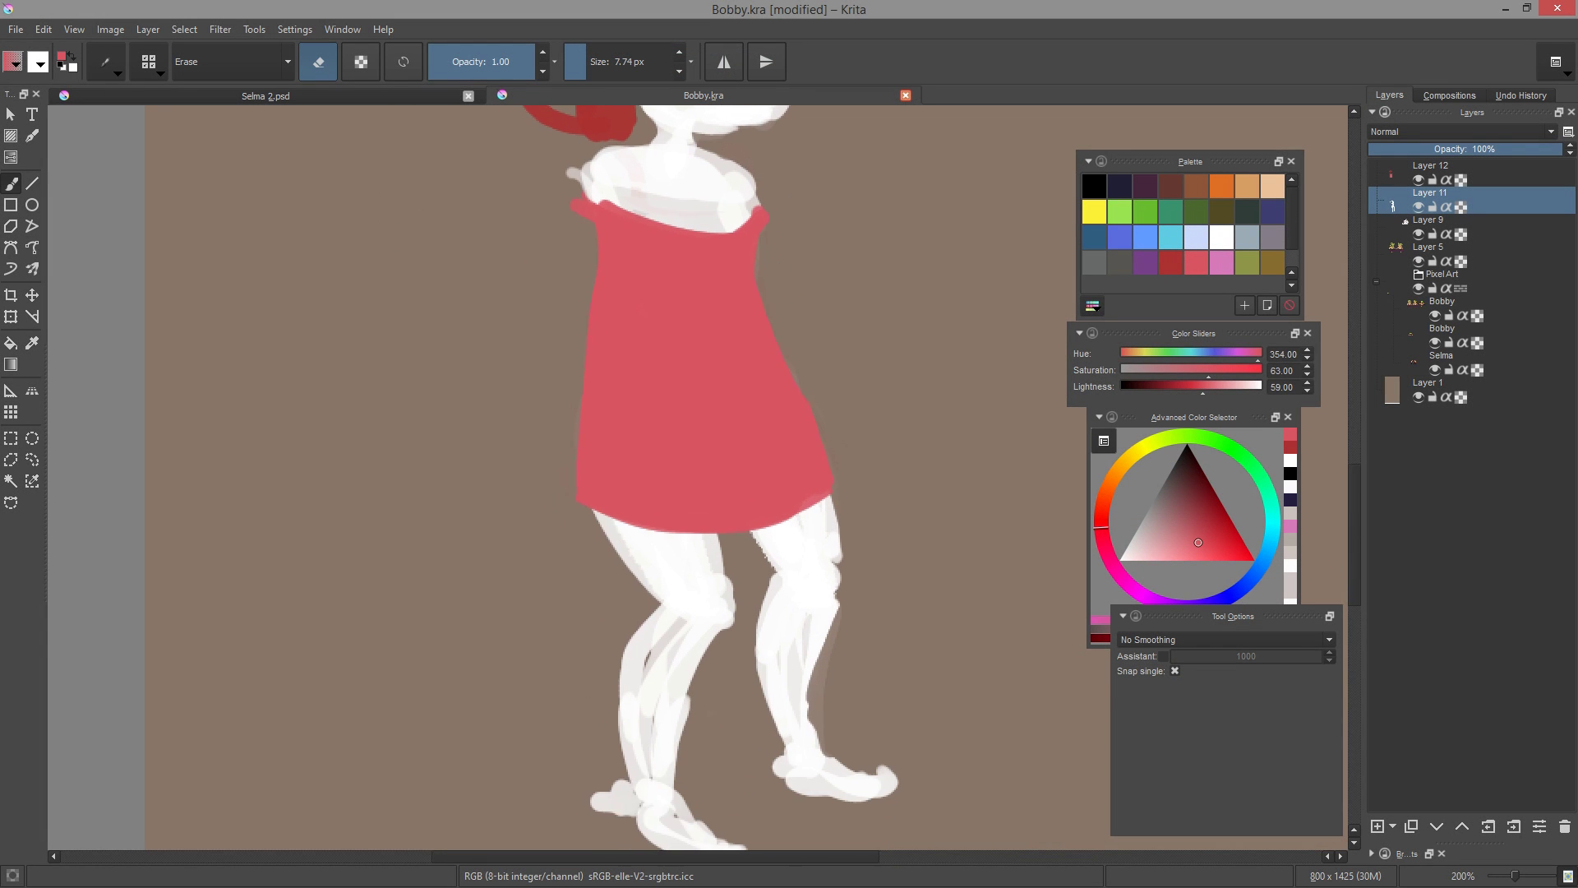
mouse_move(597, 523)
left_mouse_down()
mouse_move(631, 600)
mouse_move(701, 606)
mouse_move(651, 597)
mouse_move(669, 623)
left_mouse_up()
key("e")
left_click(667, 585, "ctrl")
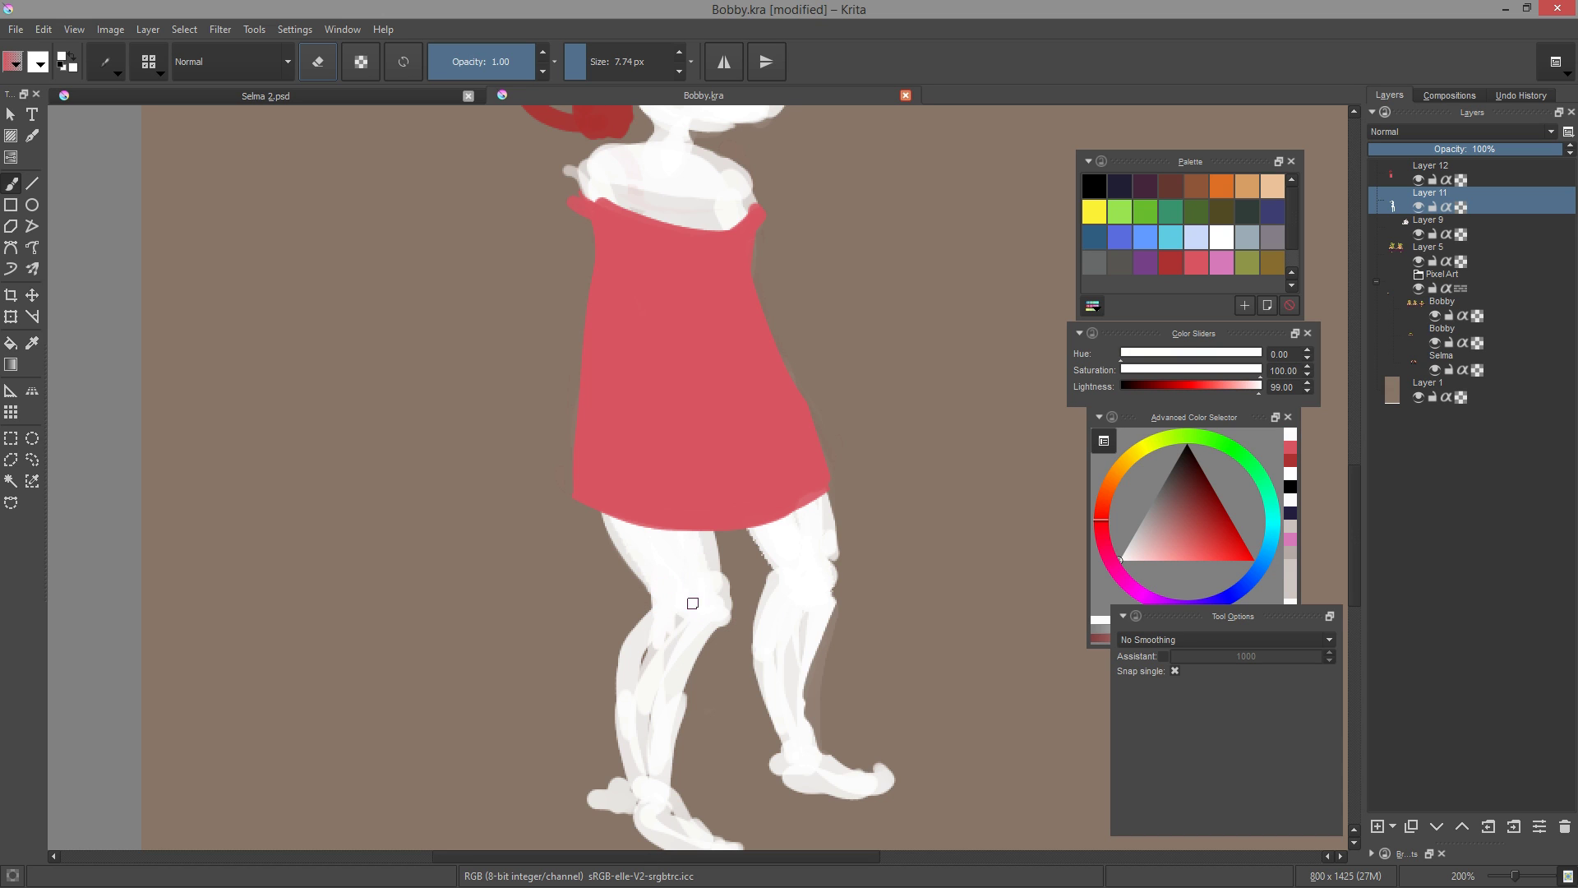
left_click_drag(704, 532, 725, 606)
Paint a raised white arm from the figure's far shoulder and erase the excess paint between the arm and chin
scroll(621, 630, "up", 5)
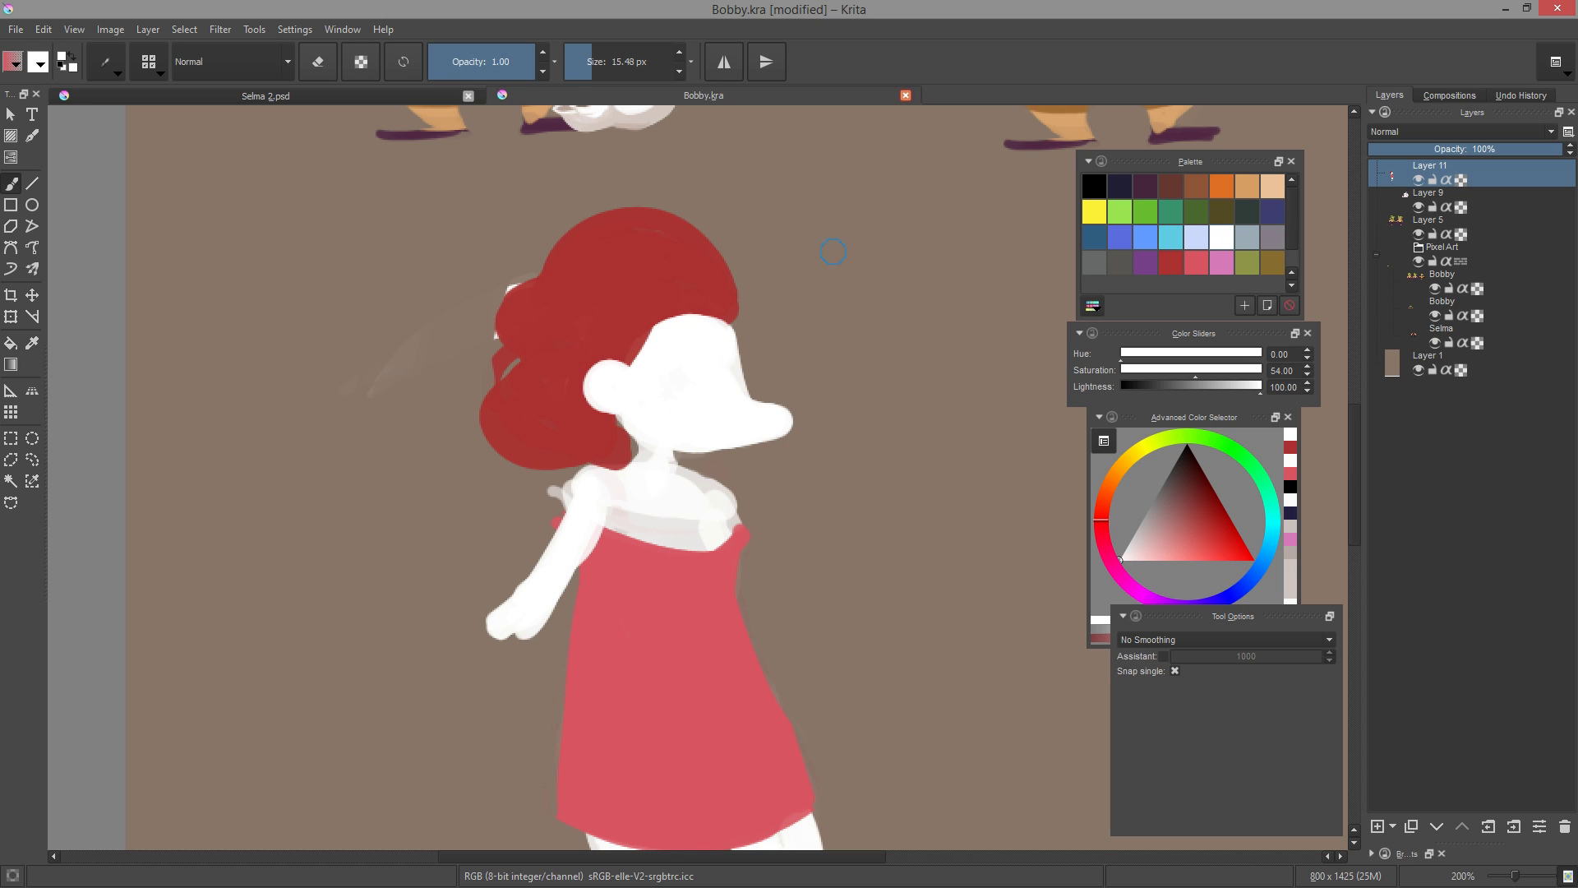
mouse_move(725, 493)
left_mouse_down()
mouse_move(771, 472)
mouse_move(706, 479)
mouse_move(829, 428)
mouse_move(728, 502)
mouse_move(820, 432)
mouse_move(758, 497)
mouse_move(762, 472)
mouse_move(828, 459)
mouse_move(794, 462)
mouse_move(854, 413)
mouse_move(849, 321)
mouse_move(864, 401)
mouse_move(814, 271)
left_mouse_up()
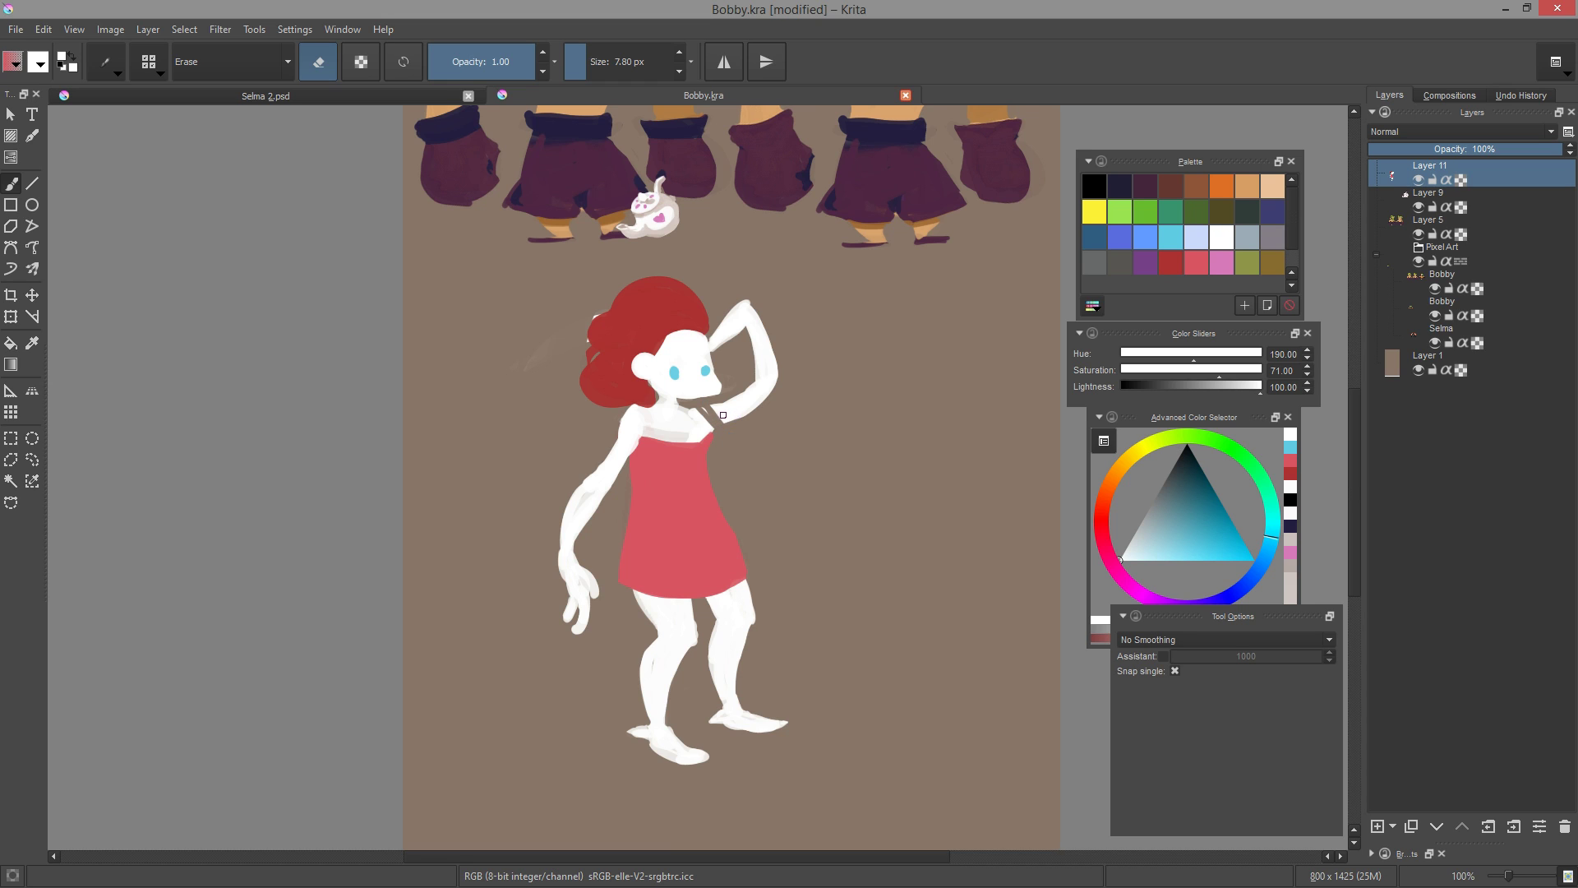
mouse_move(723, 415)
left_mouse_down()
mouse_move(768, 389)
mouse_move(749, 319)
mouse_move(713, 386)
left_mouse_up()
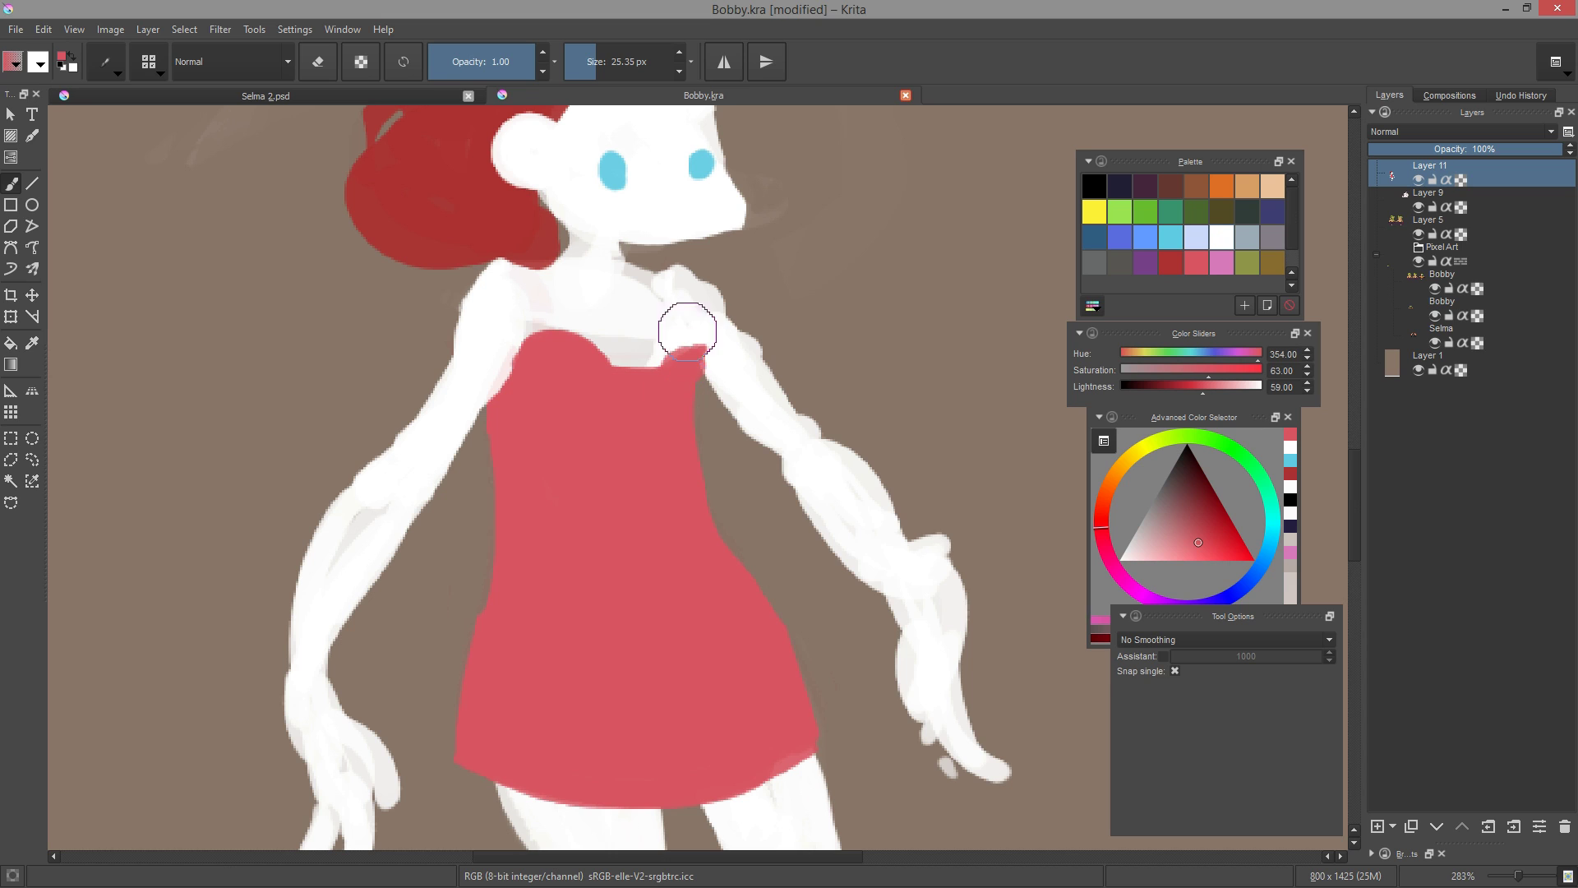
Reduce the brush to 10.62 px and refine the dress's neckline over the bust in the same pinkish red
left_click_drag(687, 331, 697, 348, "shift")
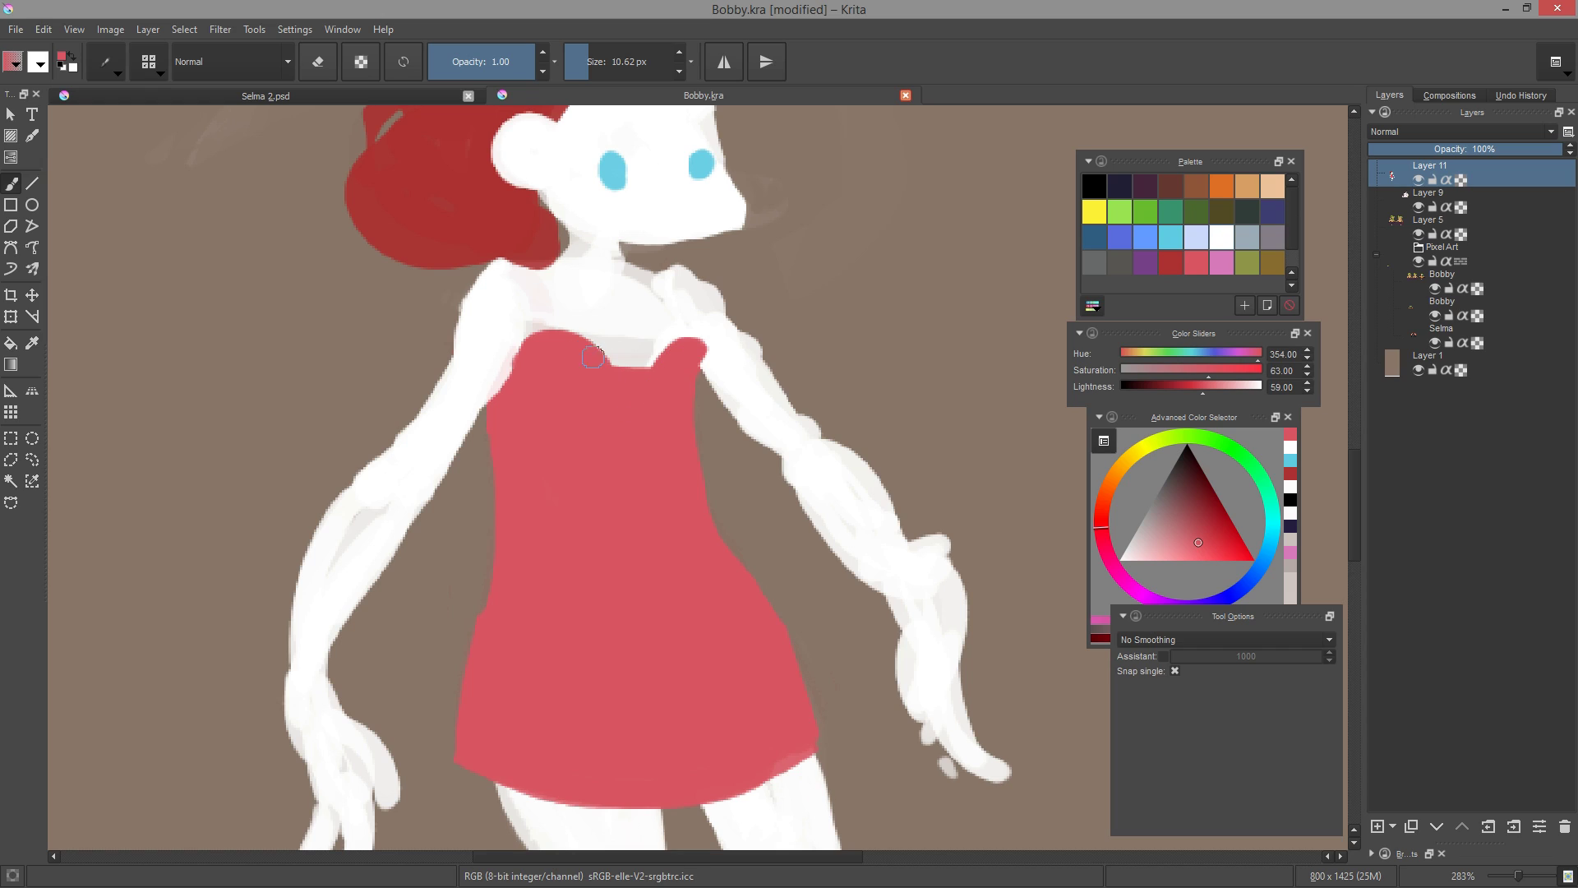
mouse_move(592, 355)
left_mouse_down()
mouse_move(614, 360)
mouse_move(580, 337)
left_mouse_up()
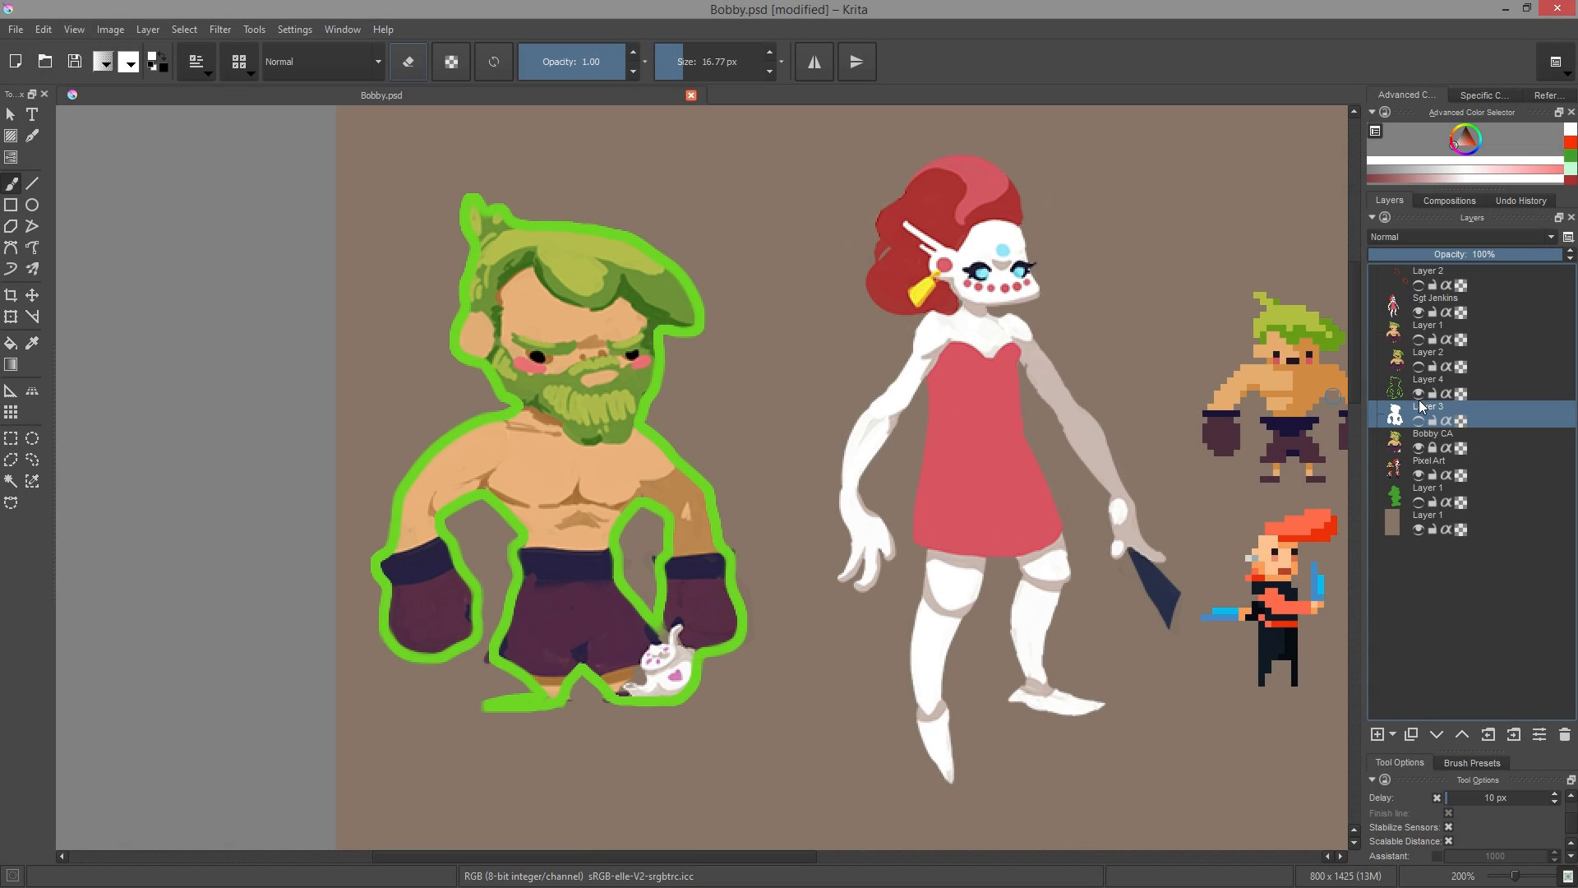
Show the white silhouette on Layer 3 and hide the Bobby CA layer
left_click(1418, 421)
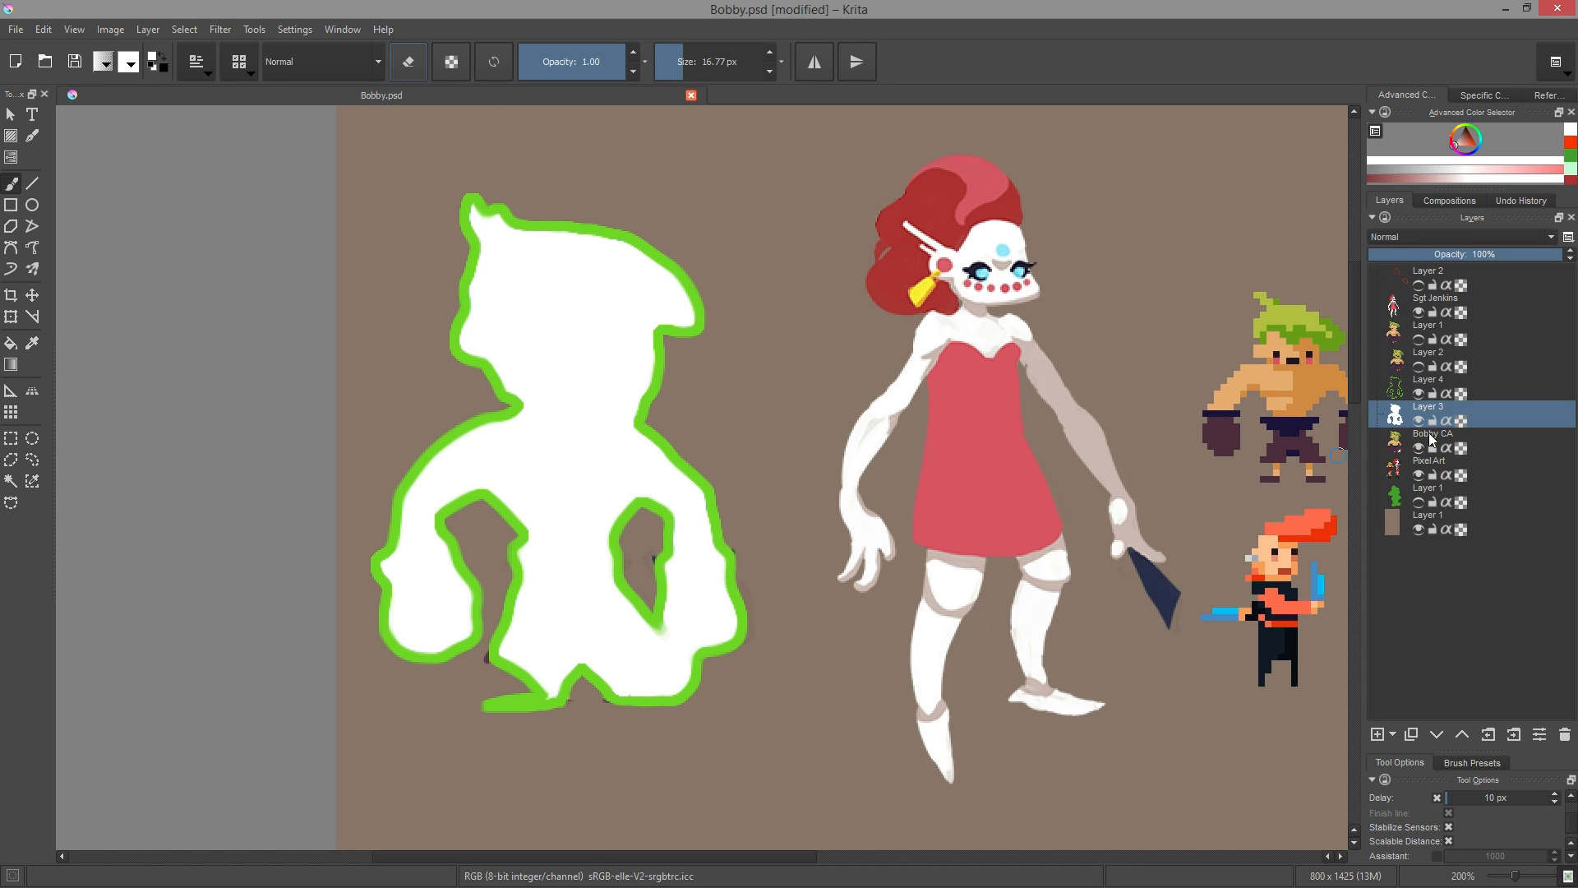
left_click(1418, 448)
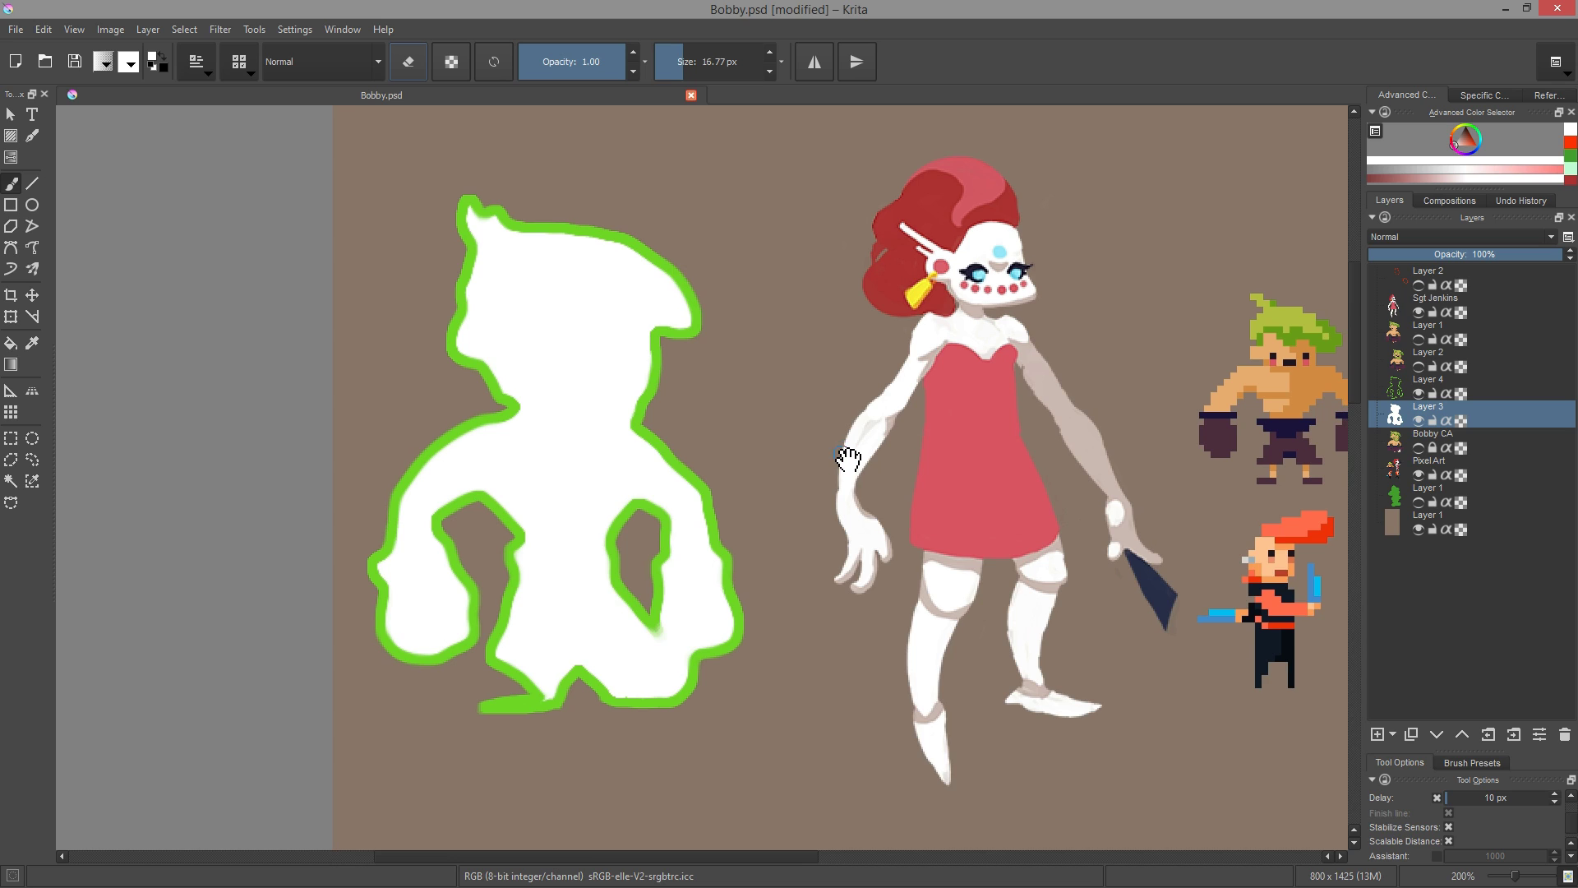
Make Sgt Jenkins the active layer and show the green shape on Layer 1 behind the red-haired woman
left_click_drag(844, 452, 657, 457)
left_click(812, 415)
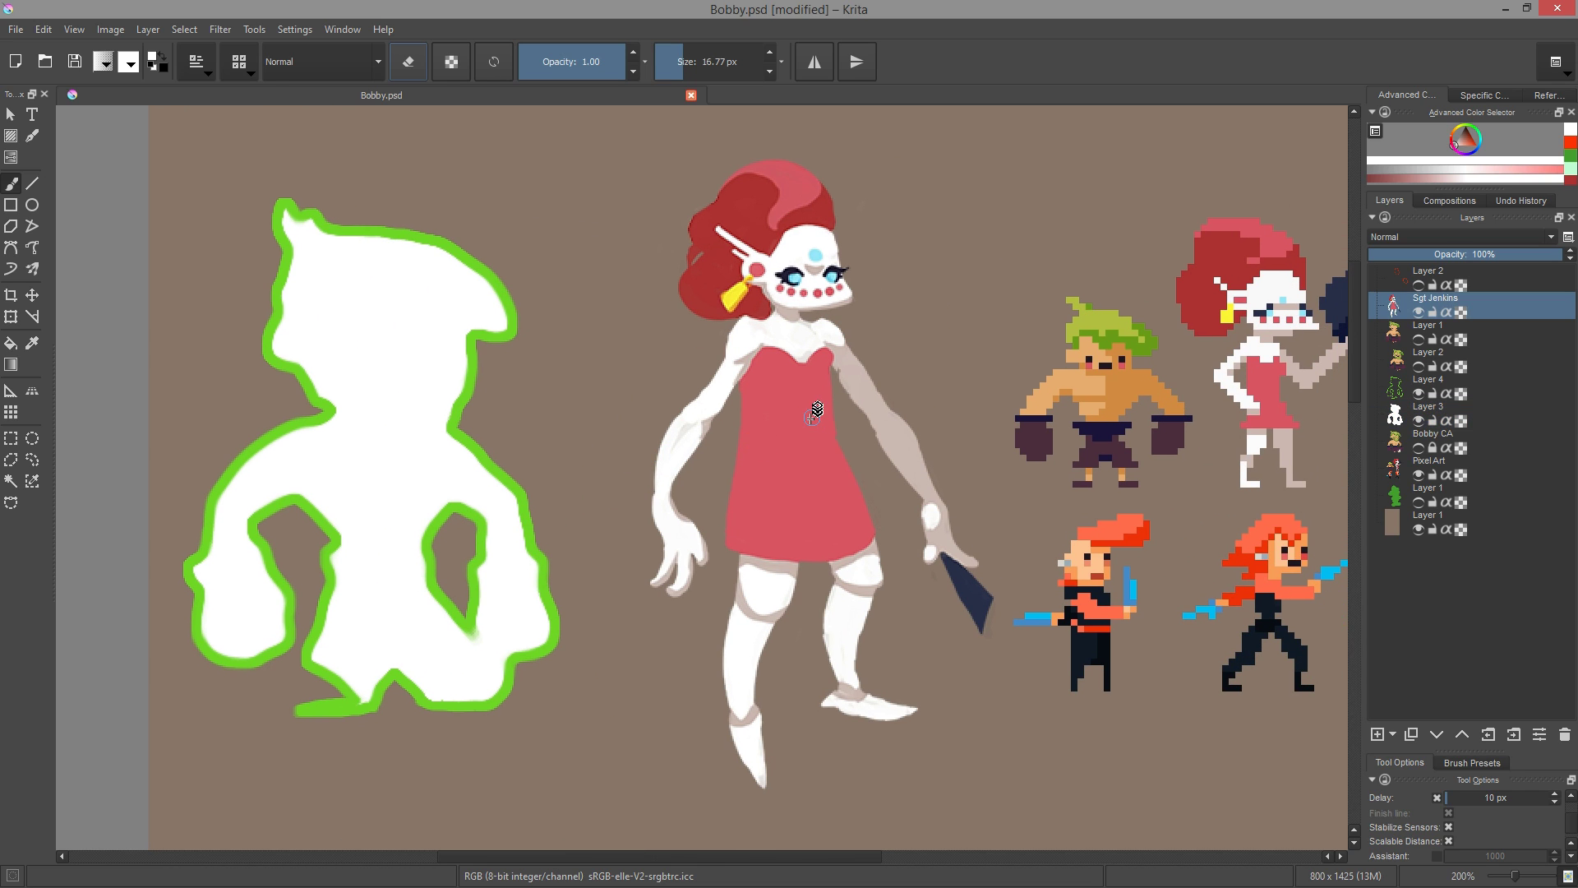
left_click(1417, 501)
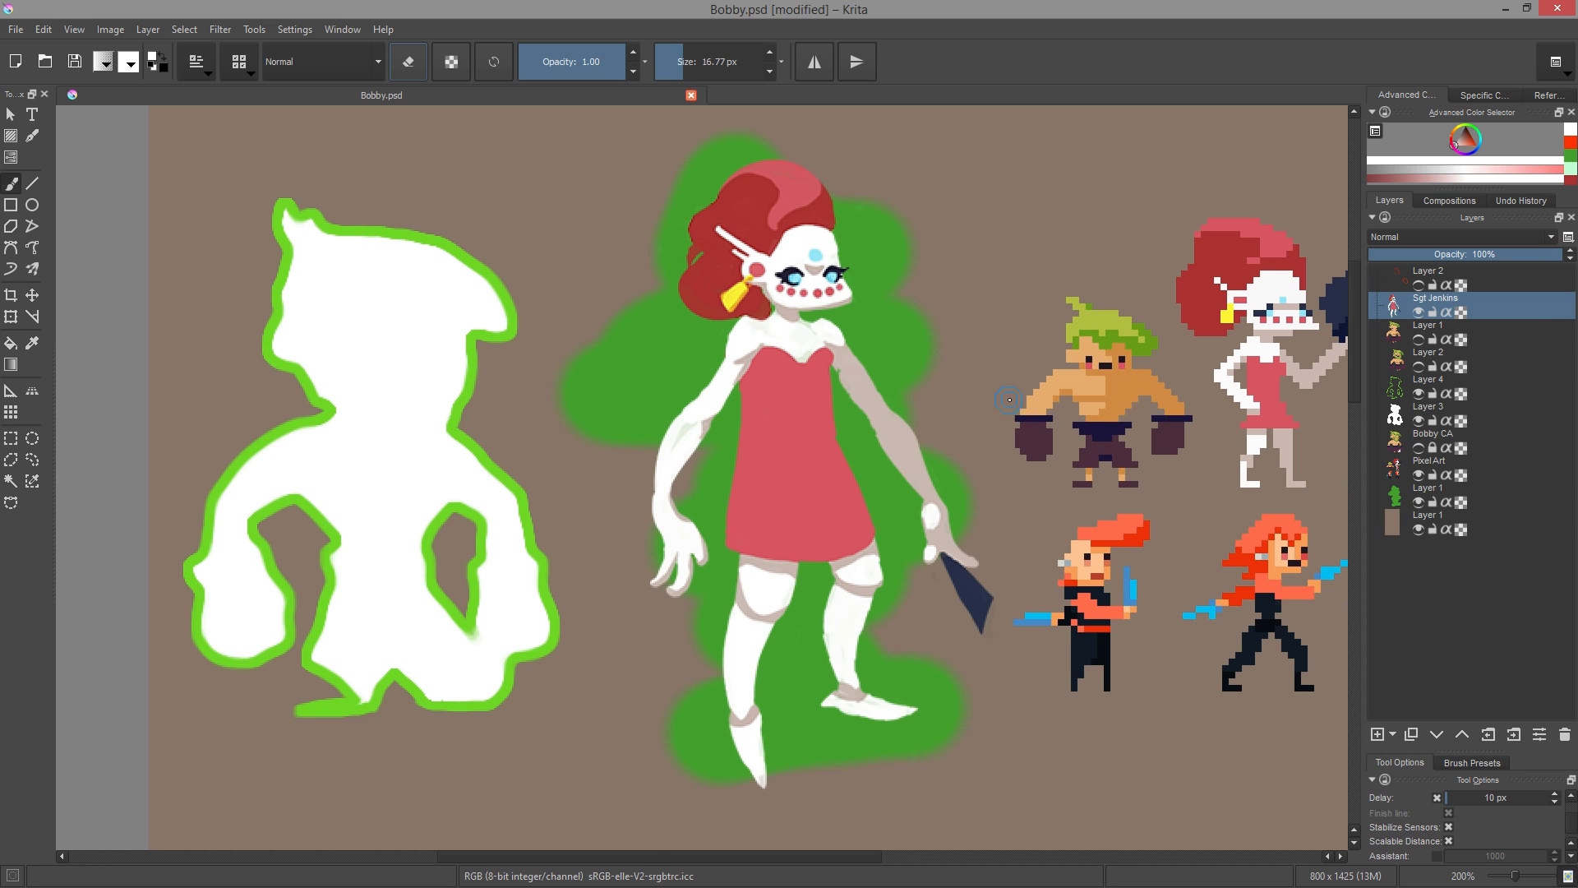
Show Layer 2's red circle marks to inspect the gaps in the woman's silhouette, and hide them again
scroll(865, 310, "up", 1)
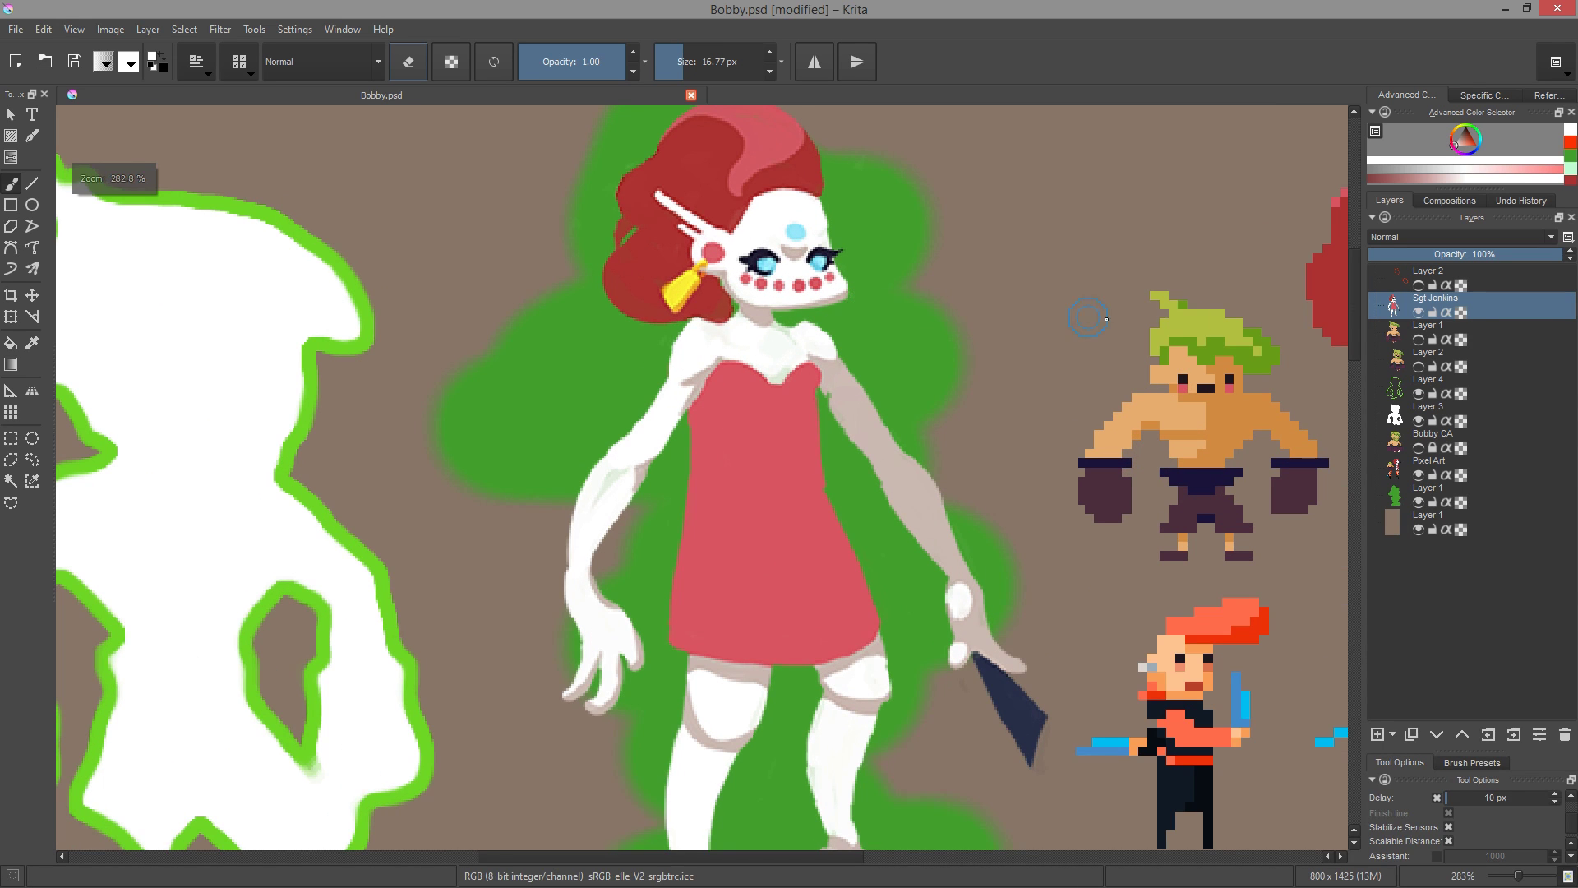
left_click(1417, 285)
left_click_drag(1022, 324, 1018, 355)
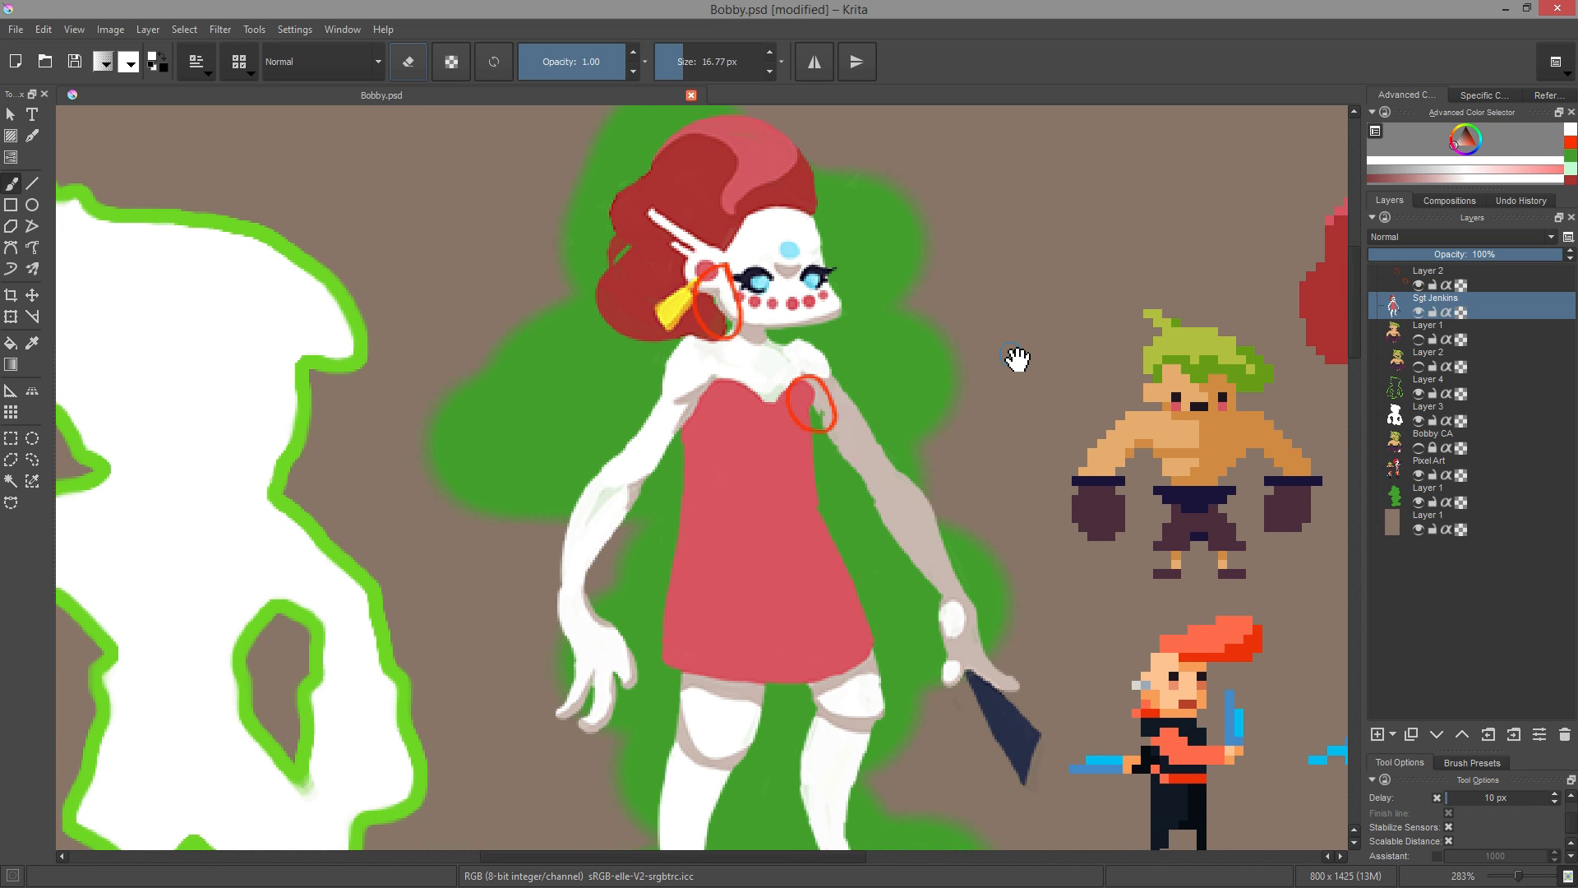
scroll(1024, 341, "down", 1)
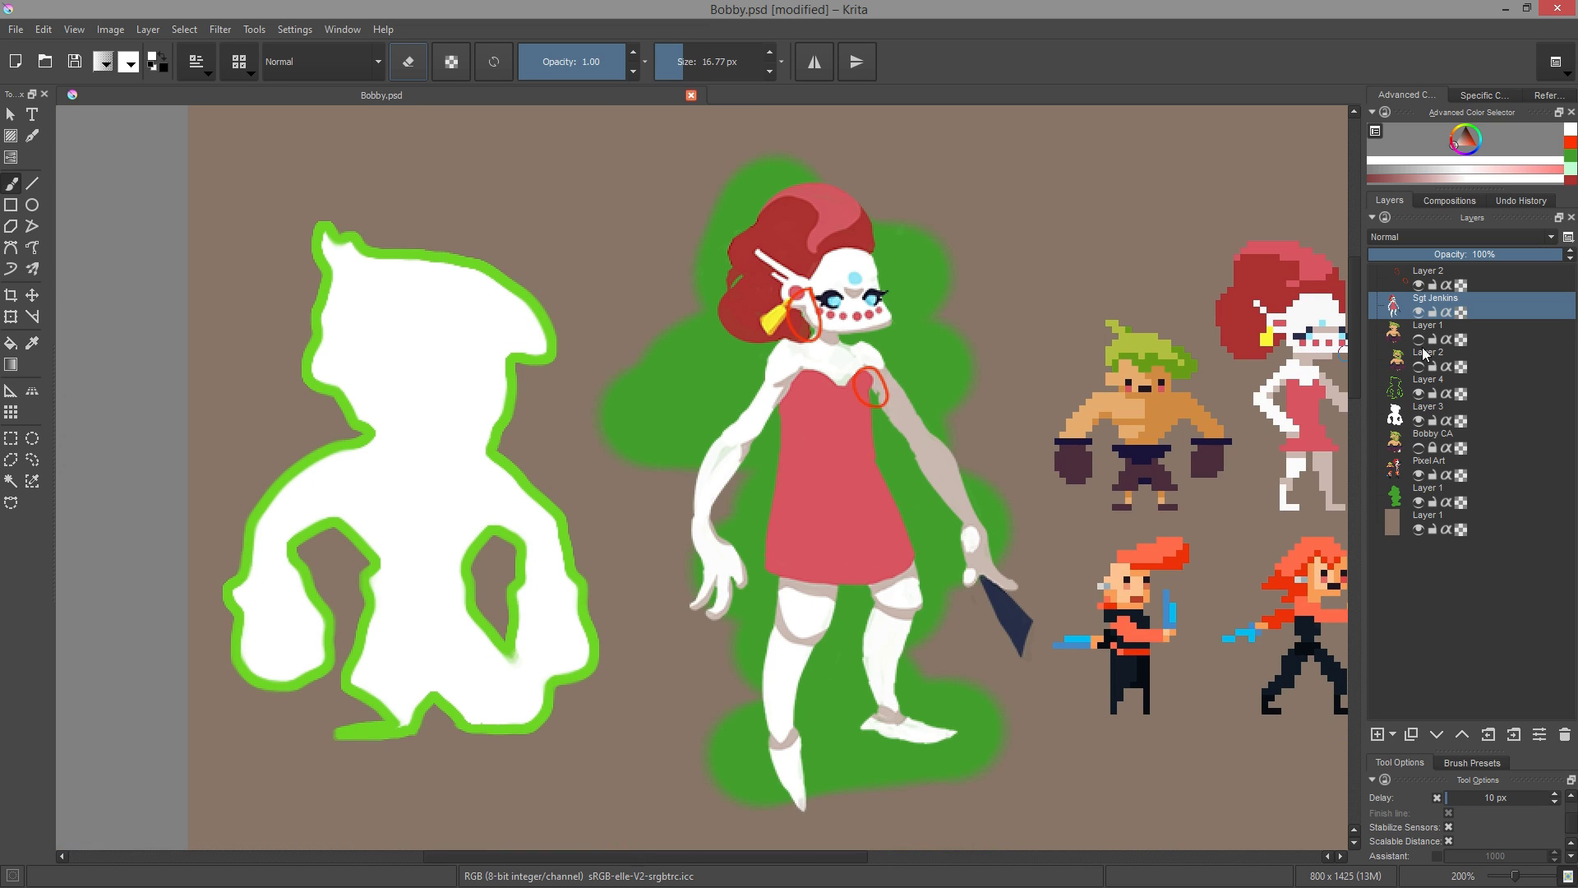
left_click(1420, 285)
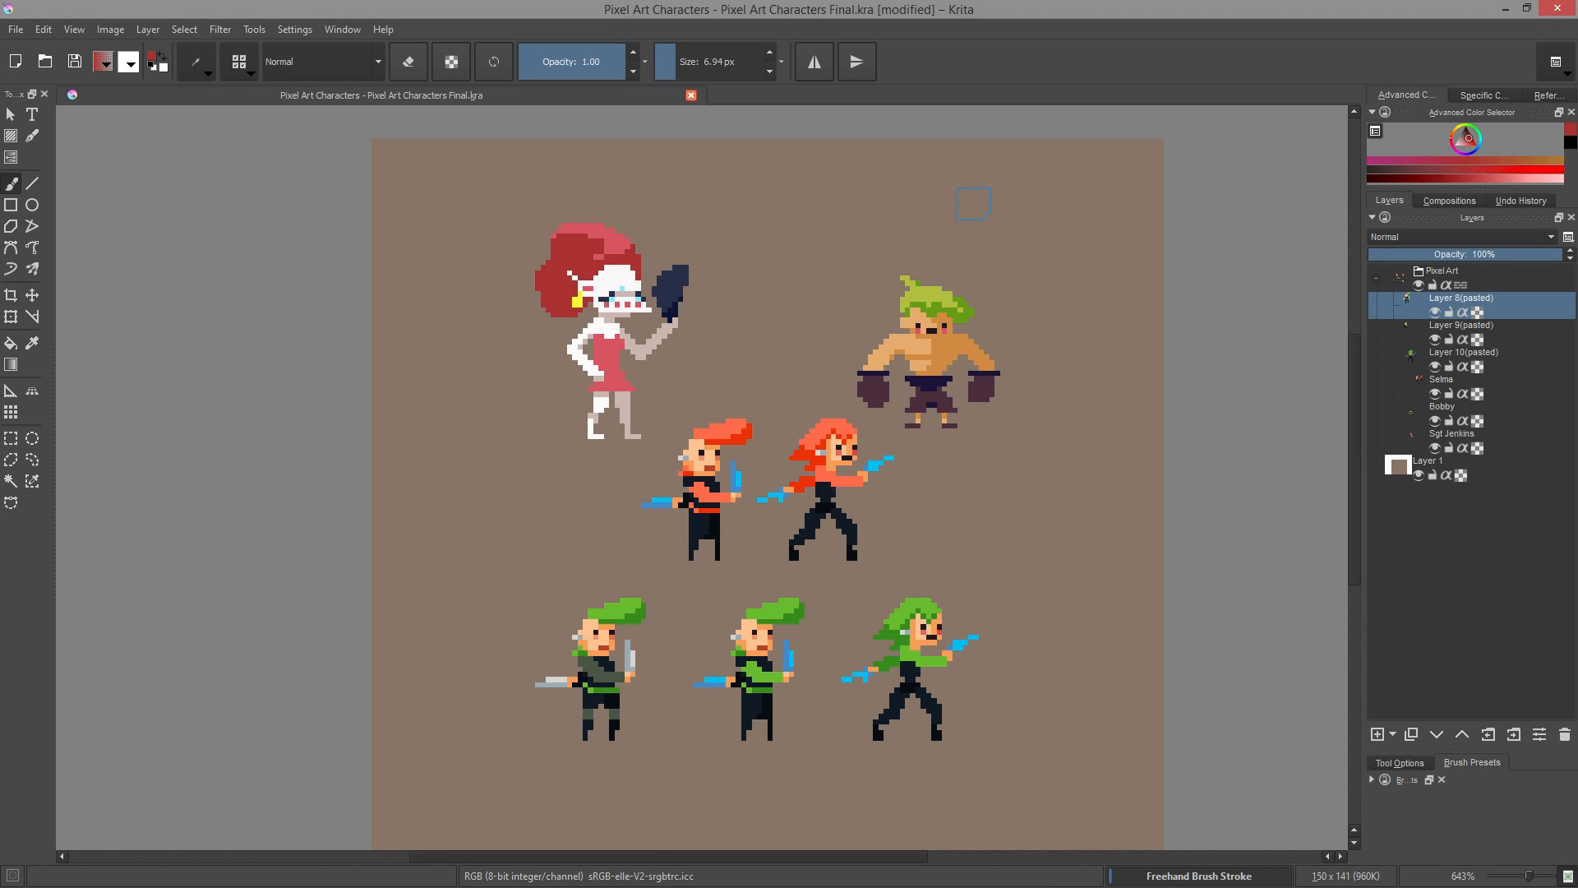
Try to paint a looping red stroke past the upper-right edge of the pixel-art canvas
left_click_drag(1126, 329, 1081, 335)
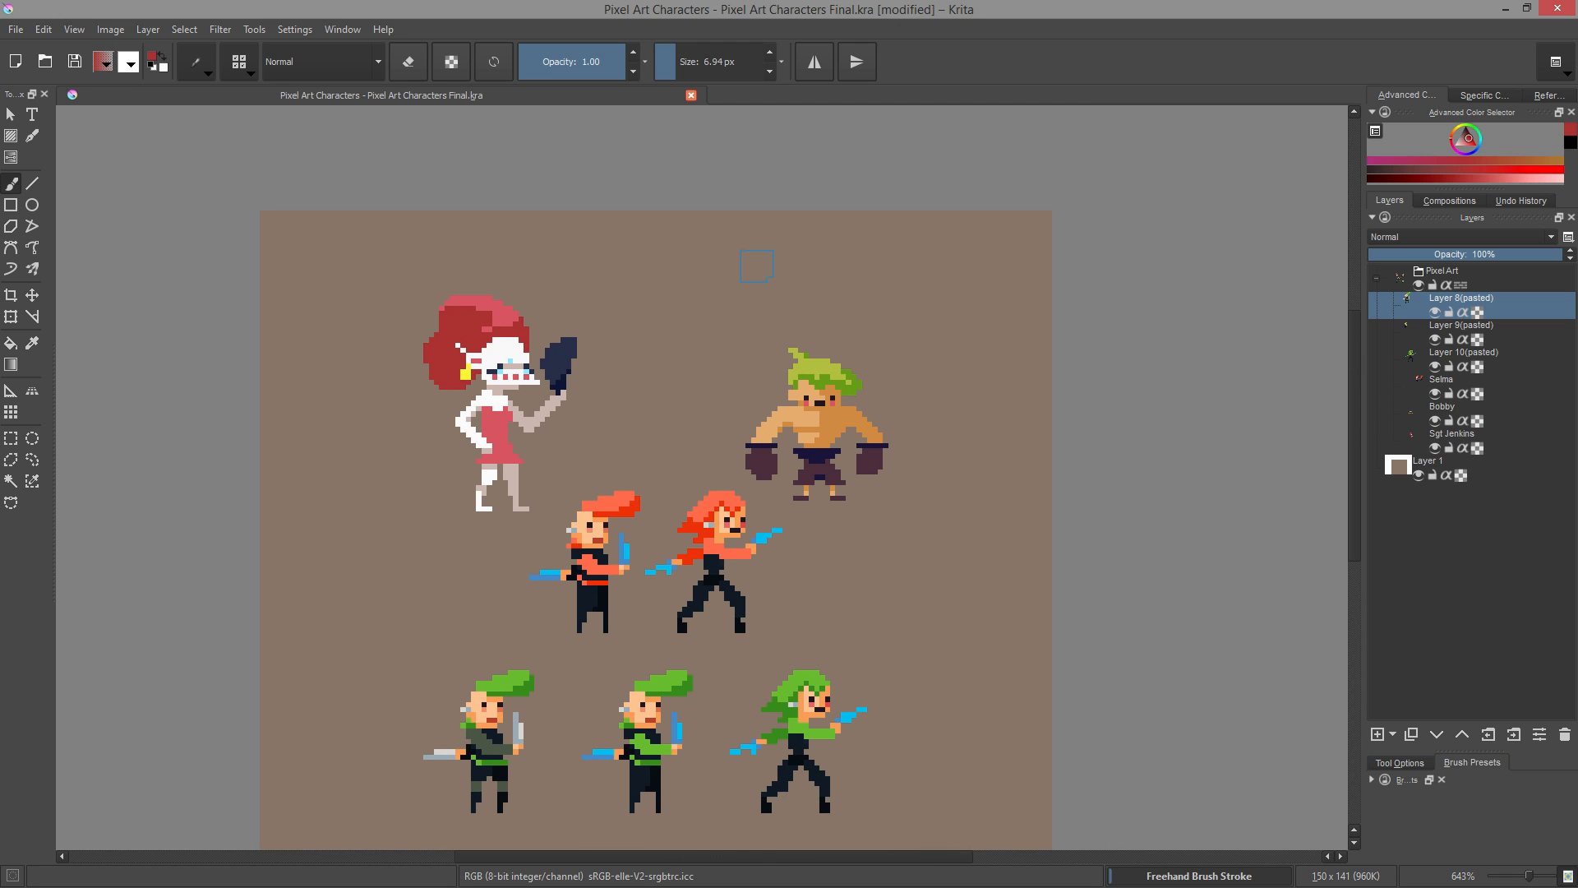
mouse_move(743, 263)
left_mouse_down()
mouse_move(839, 234)
mouse_move(938, 299)
mouse_move(1147, 321)
mouse_move(944, 301)
left_mouse_up()
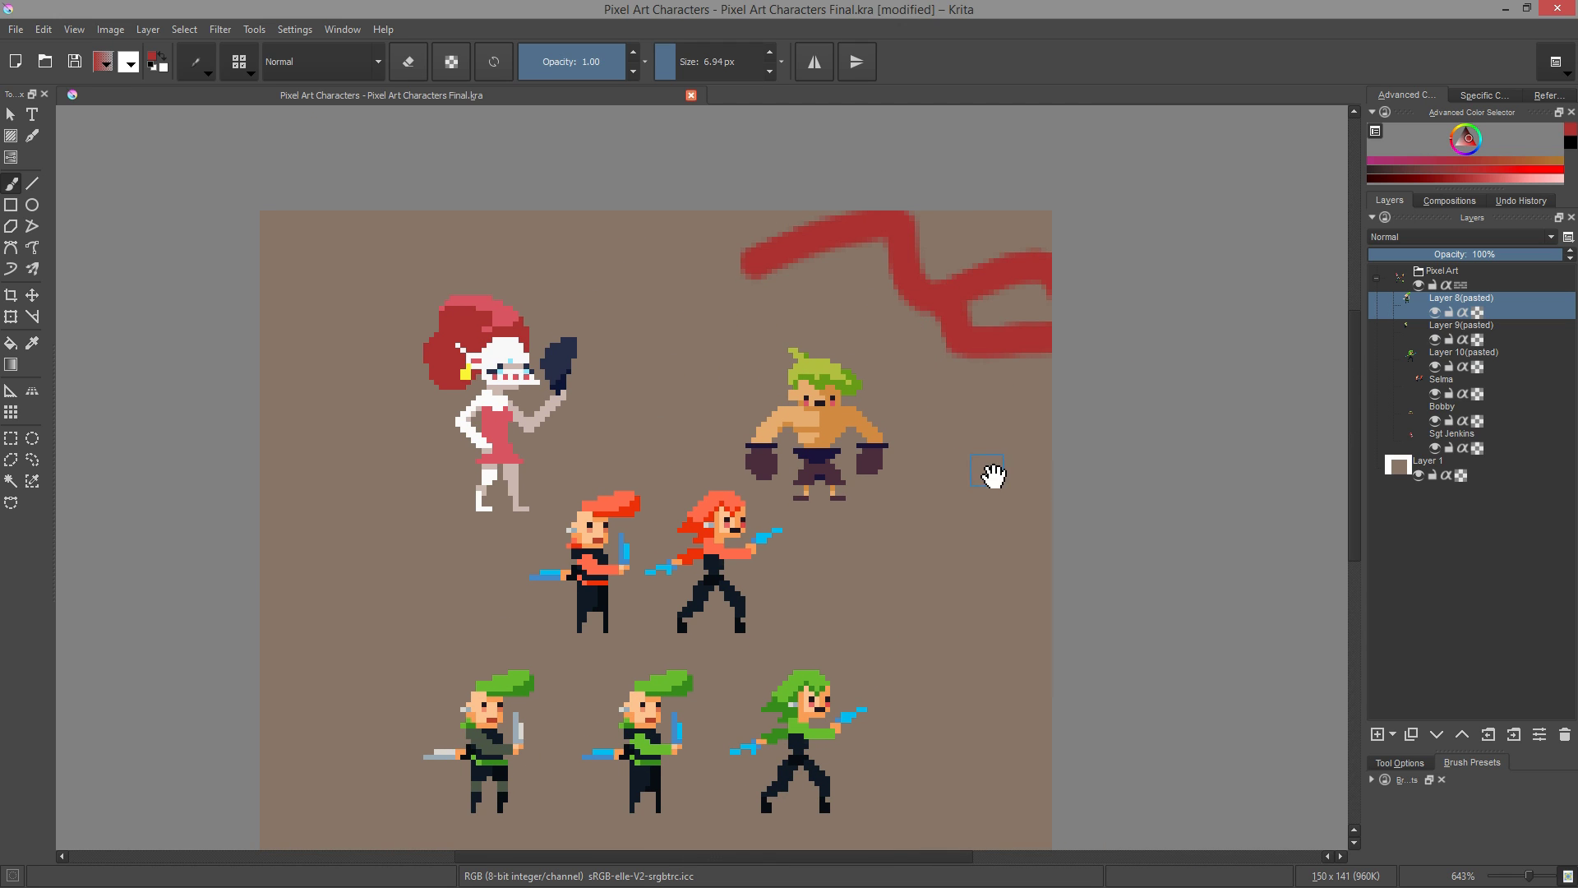
left_click_drag(989, 475, 943, 476)
key("ctrl+z")
scroll(968, 453, "down", 2)
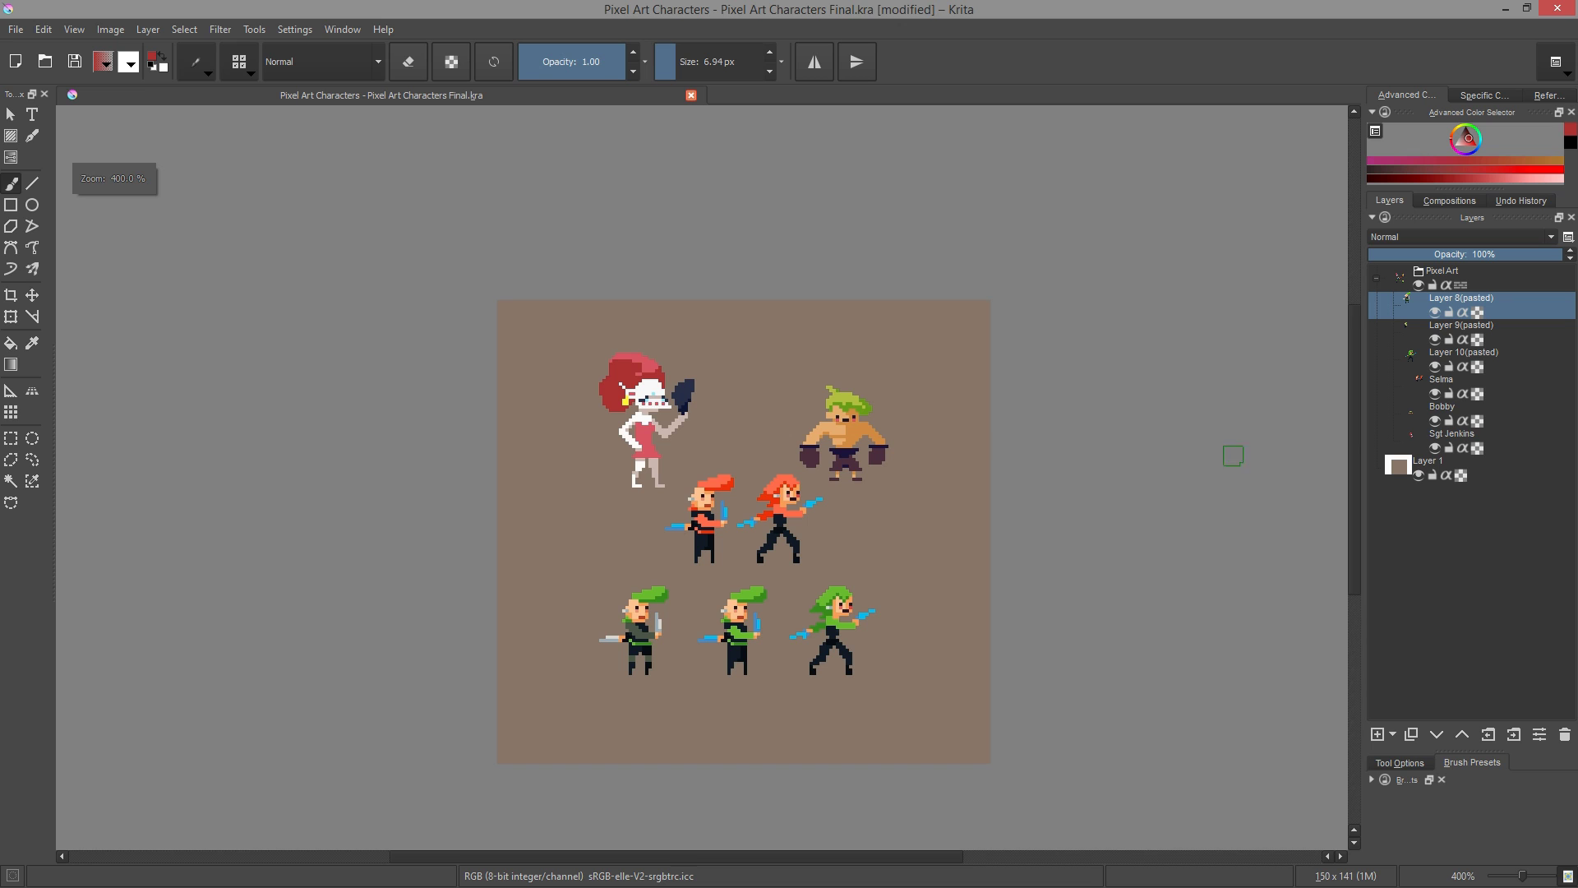
Extend the pixel-art canvas upward beyond its upper edge
left_click_drag(1229, 420, 654, 400)
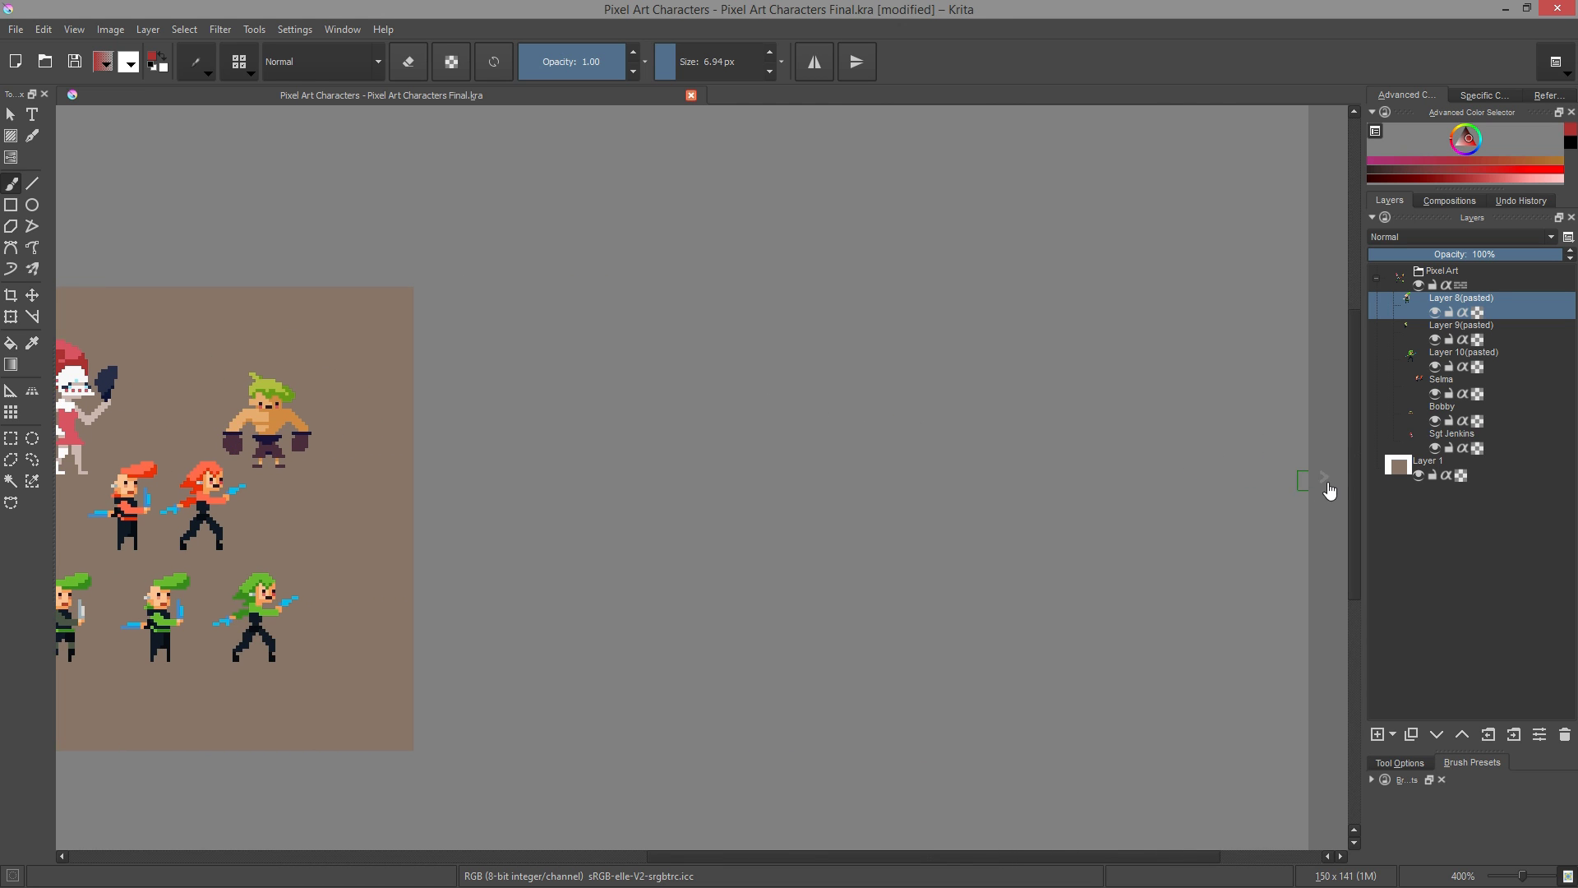
left_click_drag(266, 329, 642, 720)
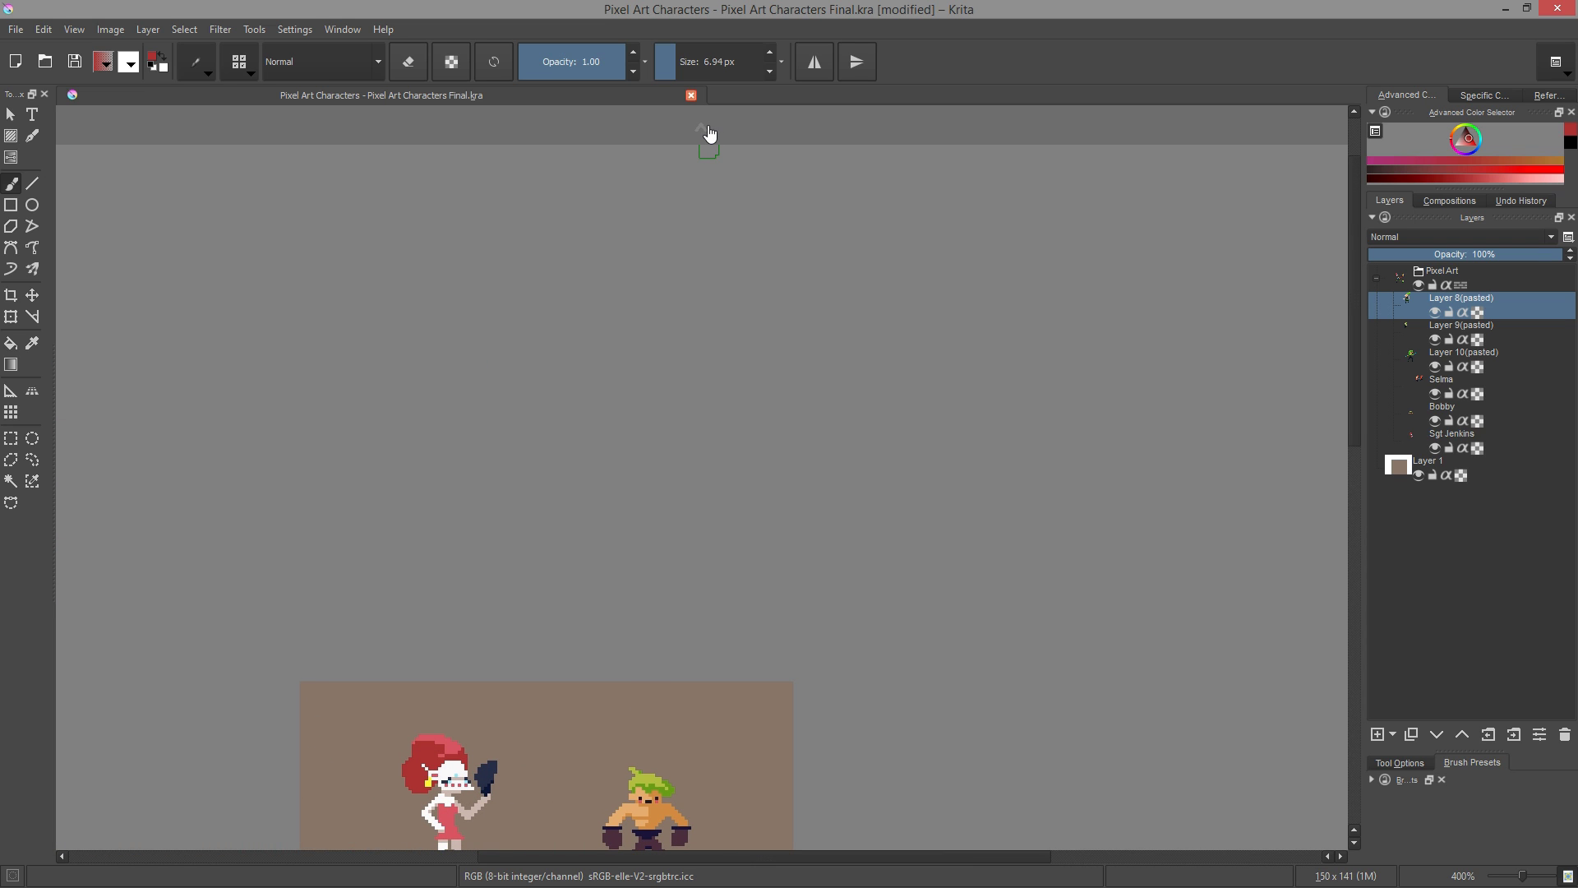
left_click(709, 135)
left_click_drag(565, 539, 710, 574)
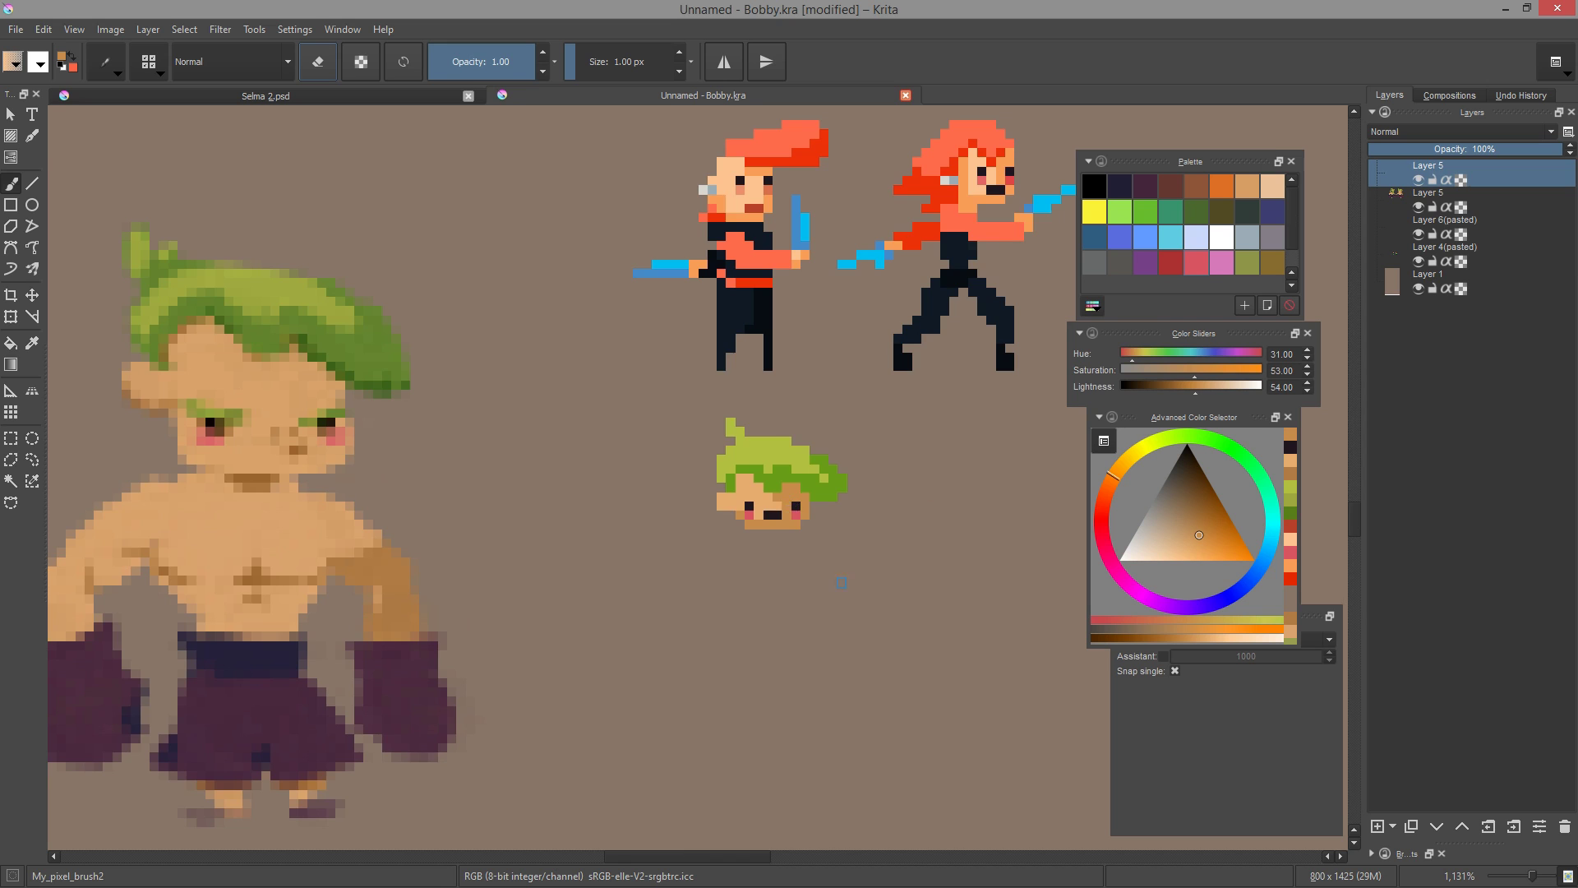
Add a layer under the small green-haired head and paint its bare torso and arms in sampled skin colour
mouse_move(841, 583)
left_mouse_down()
mouse_move(923, 588)
mouse_move(798, 581)
left_mouse_up()
key("Page_Down")
key("Insert")
left_click(699, 509, "ctrl")
mouse_move(707, 532)
left_mouse_down()
mouse_move(655, 589)
mouse_move(734, 552)
mouse_move(801, 575)
mouse_move(726, 597)
mouse_move(812, 597)
left_mouse_up()
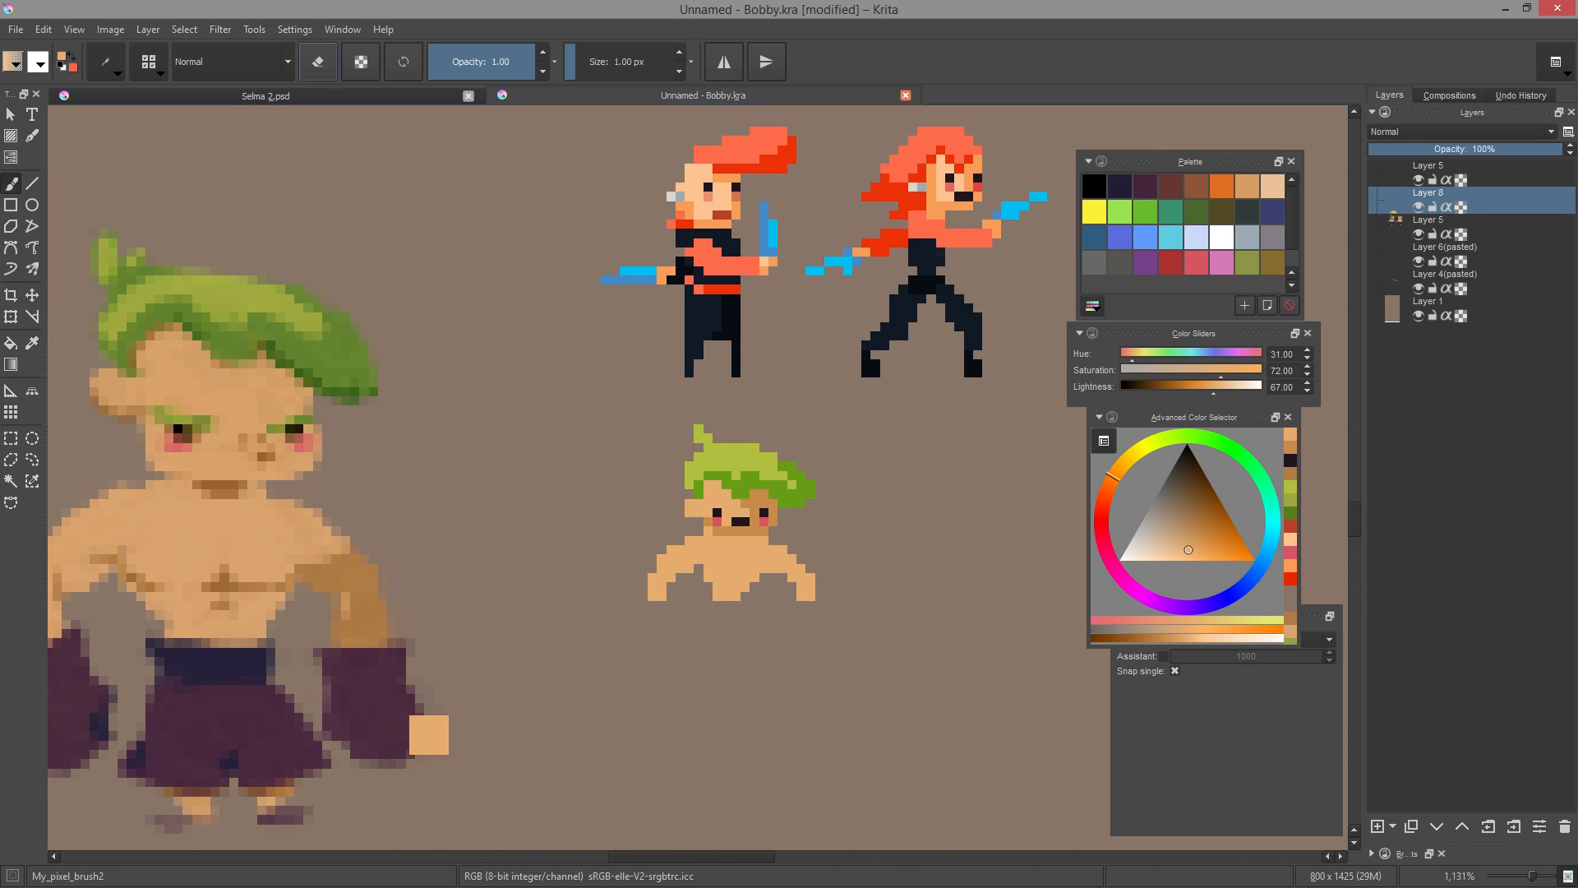
Paint dark purple shorts and small legs with feet under the pixel torso, using sampled colours
left_click(416, 729, "ctrl")
mouse_move(707, 596)
left_mouse_down()
mouse_move(746, 596)
mouse_move(708, 634)
mouse_move(733, 606)
mouse_move(774, 633)
mouse_move(767, 652)
left_mouse_up()
key("ctrl+z")
left_click(740, 576, "ctrl")
left_click(742, 634, "ctrl")
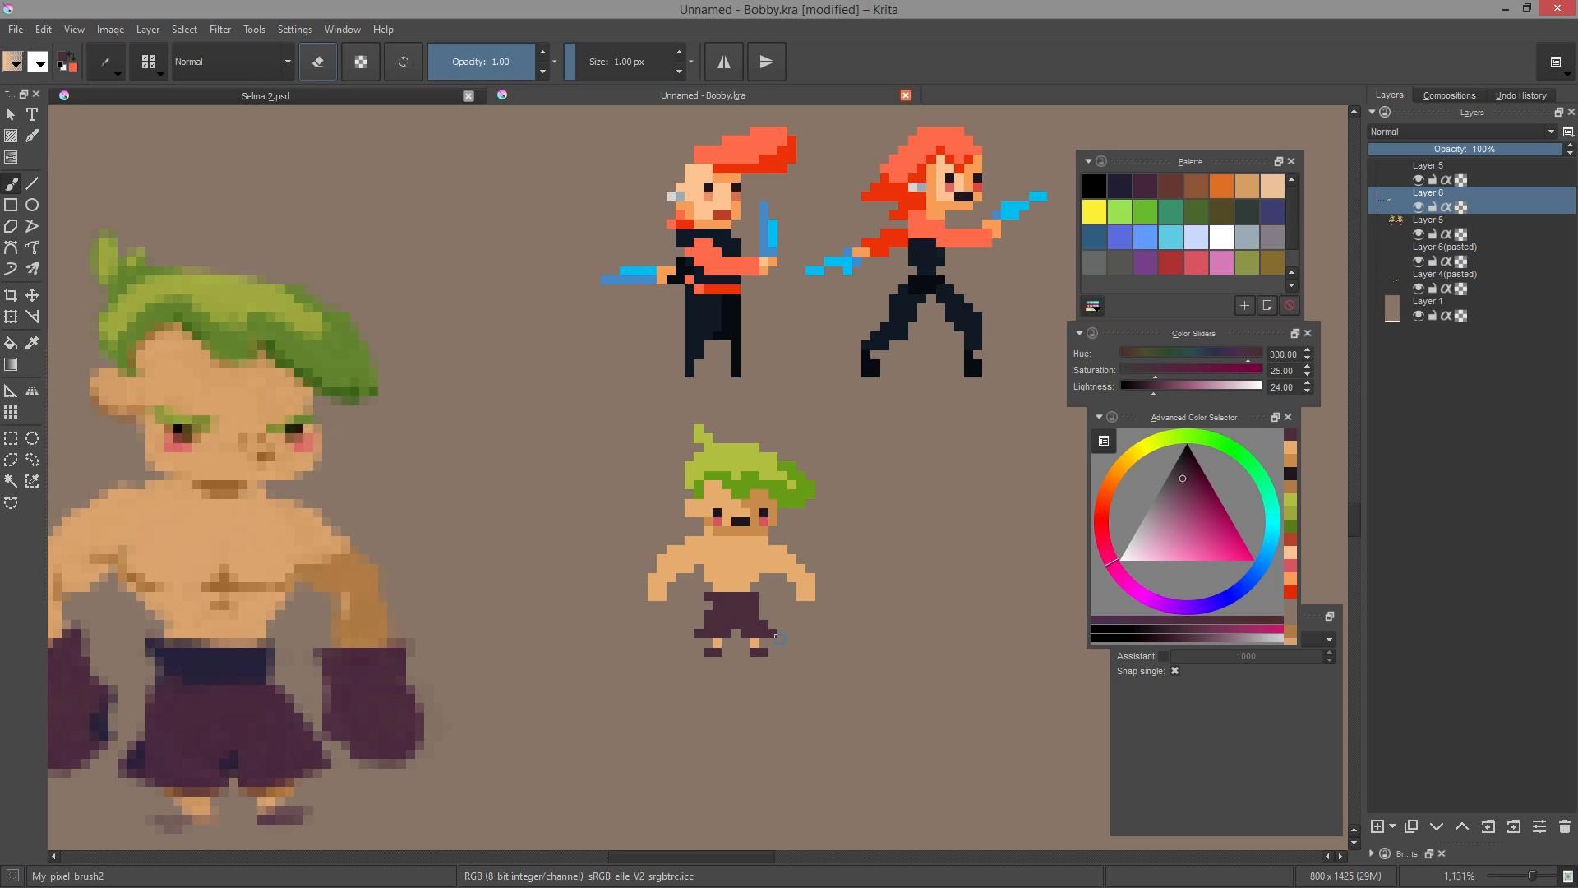
left_click(753, 642, "ctrl")
Select the small green-haired figure with a freehand selection and move it up beside the two orange-haired fighters
left_click_drag(779, 575, 649, 673)
key("l")
left_click_drag(761, 616, 762, 703)
left_click_drag(762, 658, 623, 657)
left_click_drag(458, 652, 802, 539)
key("ctrl+z")
key("t")
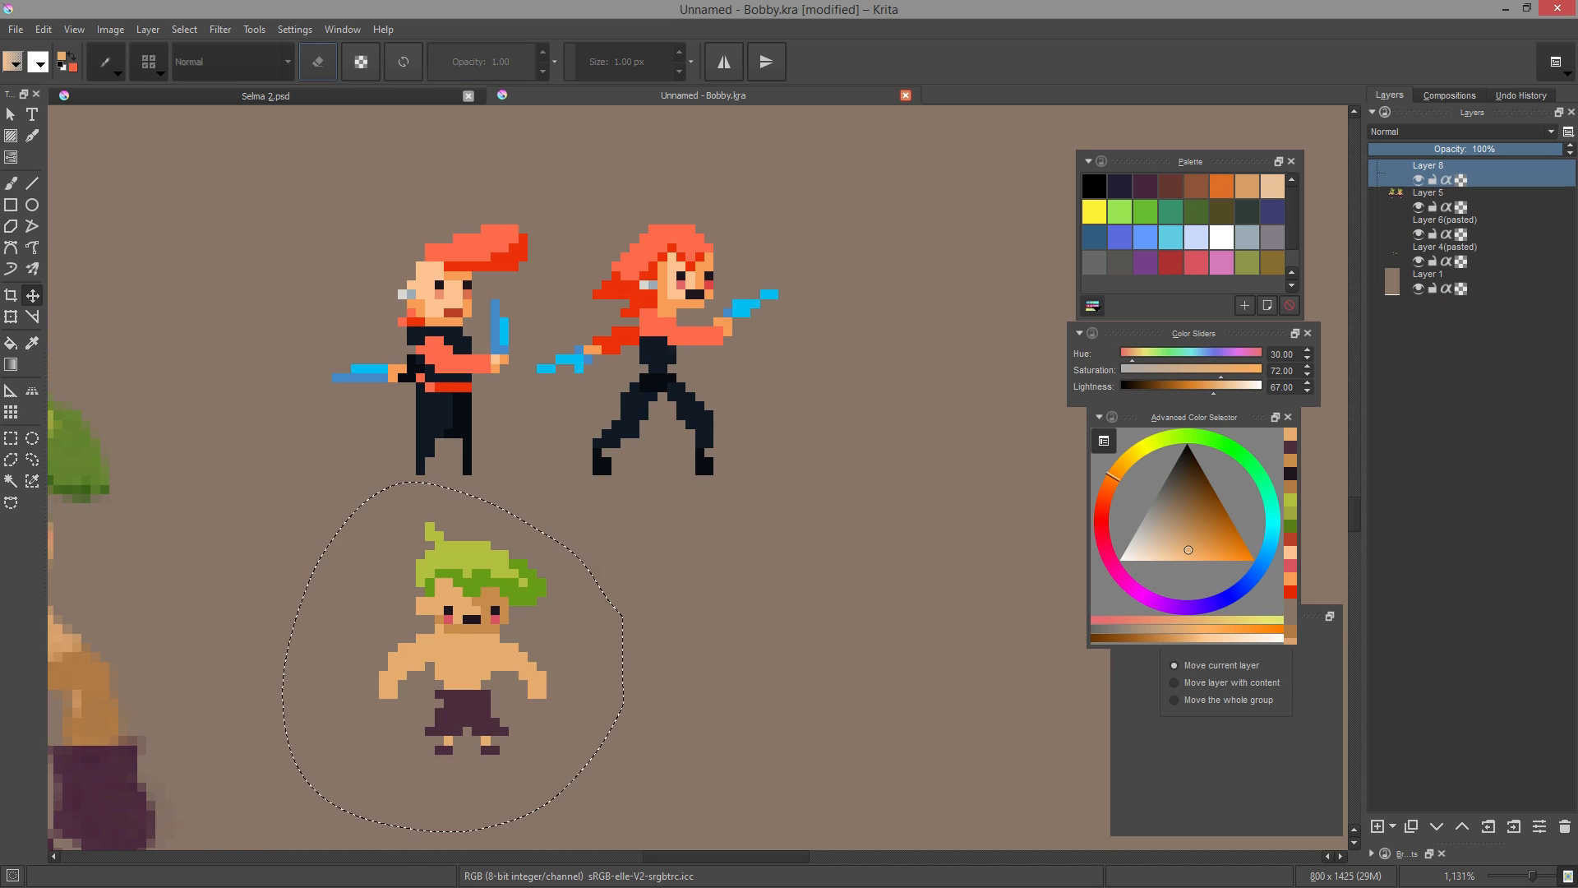
left_click_drag(461, 650, 899, 360)
Select the small figure's green-haired head and move it up, clear of the shoulders
left_click_drag(821, 493, 720, 544)
key("l")
left_click_drag(727, 345, 891, 378)
key("ctrl+t")
mouse_move(809, 345)
left_mouse_down()
mouse_move(809, 299)
mouse_move(831, 356)
mouse_move(784, 400)
mouse_move(847, 400)
left_mouse_up()
key("b")
key("e")
key("e")
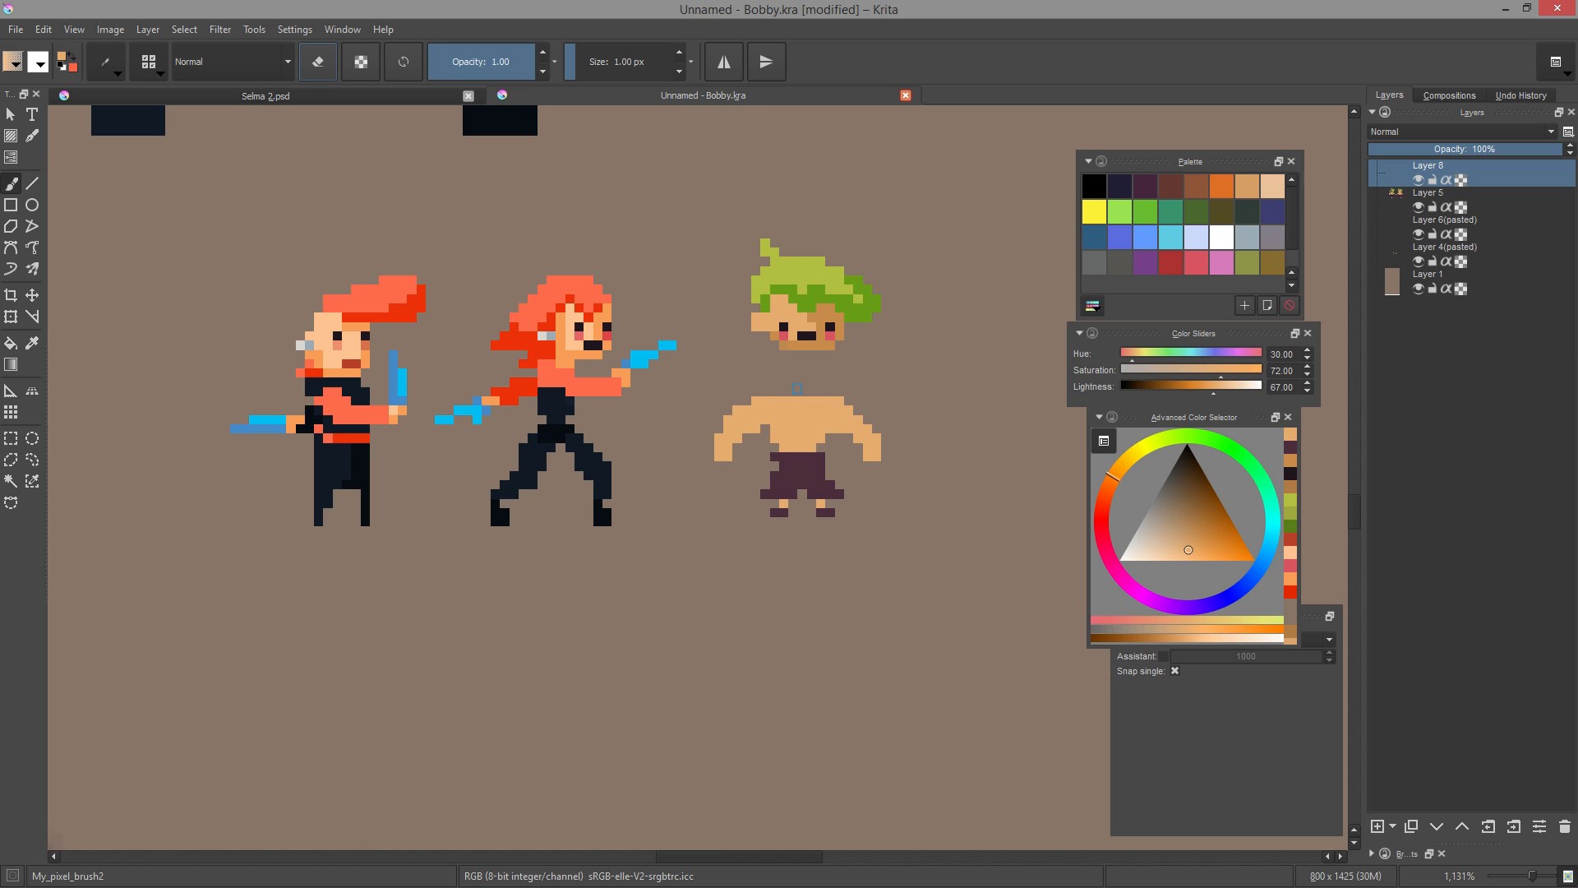
Transform the headless pixel body to make the torso, arms and shorts larger and broader
key("ctrl+t")
left_click_drag(813, 569, 814, 647)
left_click_drag(809, 514, 569, 476)
left_click_drag(757, 318, 786, 298)
left_click_drag(641, 444, 875, 466)
Select the head again, move it down onto the enlarged shoulders, and clear the selection
key("l")
mouse_move(727, 353)
left_mouse_down()
mouse_move(896, 355)
mouse_move(731, 362)
left_mouse_up()
key("t")
left_click_drag(802, 321, 801, 357)
key("ctrl+shift+a")
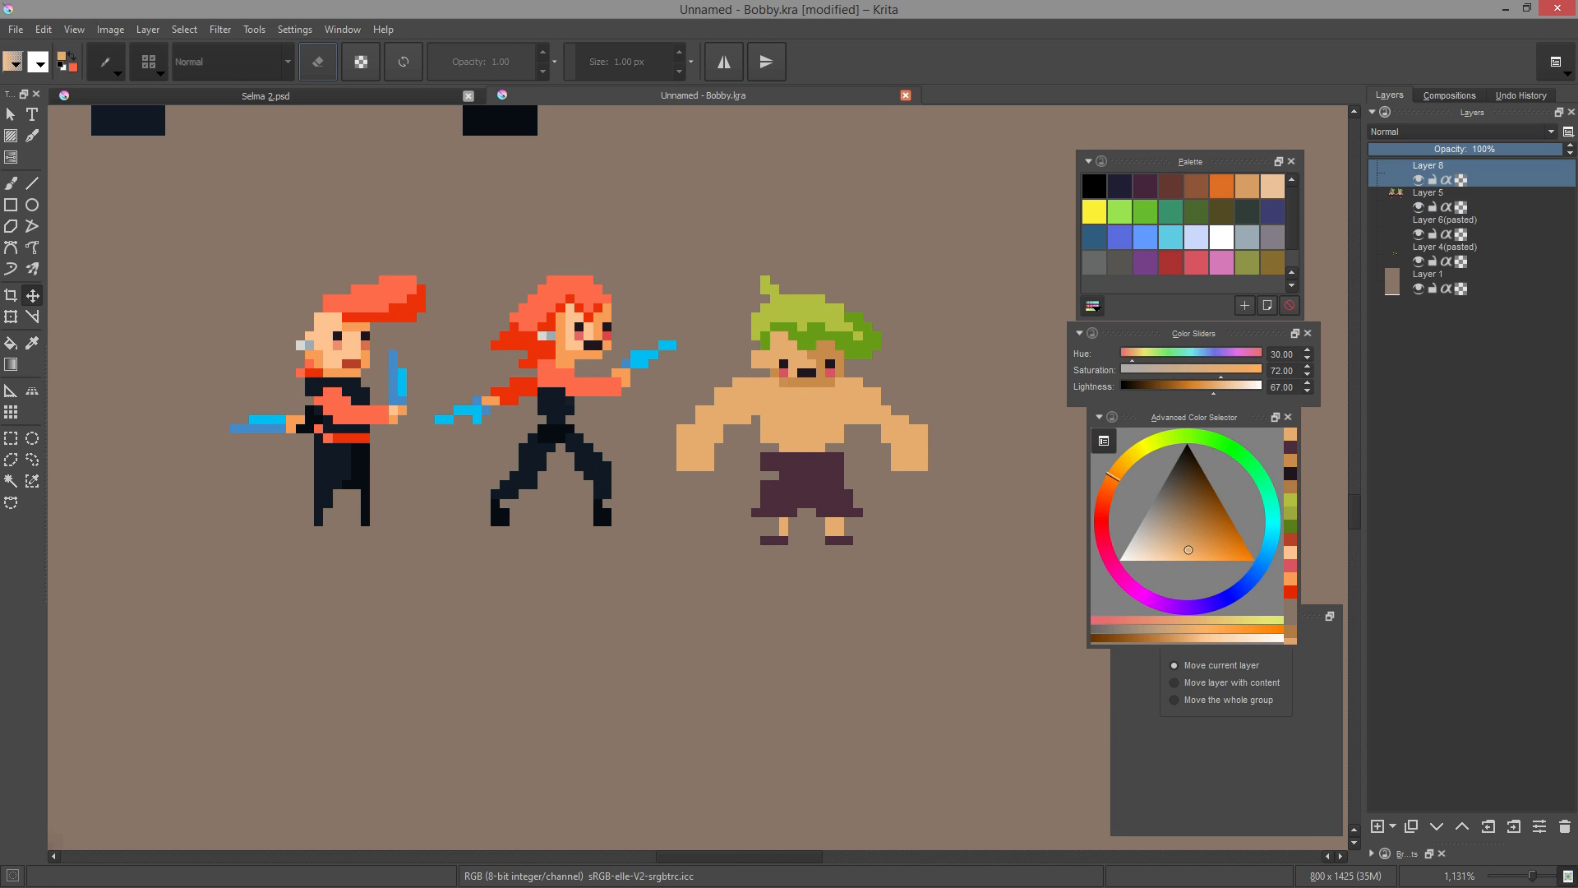
Erase the legs and feet along with the excess pixels on the sides of the enlarged shorts
key("b")
right_click(776, 442)
key("e")
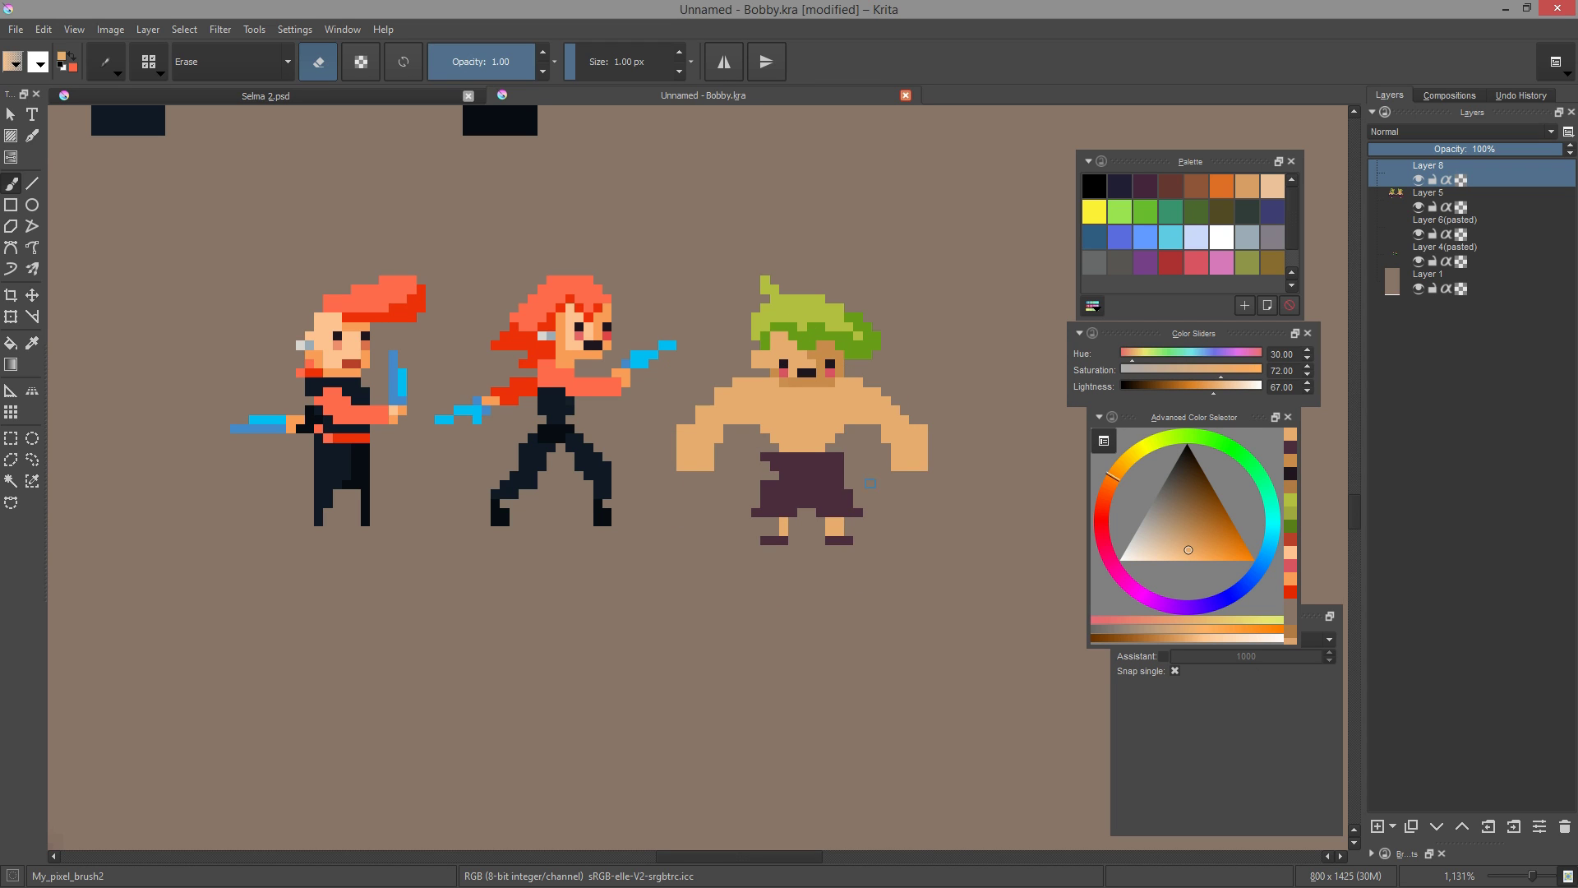
mouse_move(839, 465)
left_mouse_down()
mouse_move(849, 540)
mouse_move(830, 485)
left_mouse_up()
left_click_drag(783, 530, 765, 540)
mouse_move(775, 485)
left_mouse_down()
mouse_move(756, 512)
mouse_move(848, 512)
left_mouse_up()
key("e")
left_click(815, 493, "ctrl")
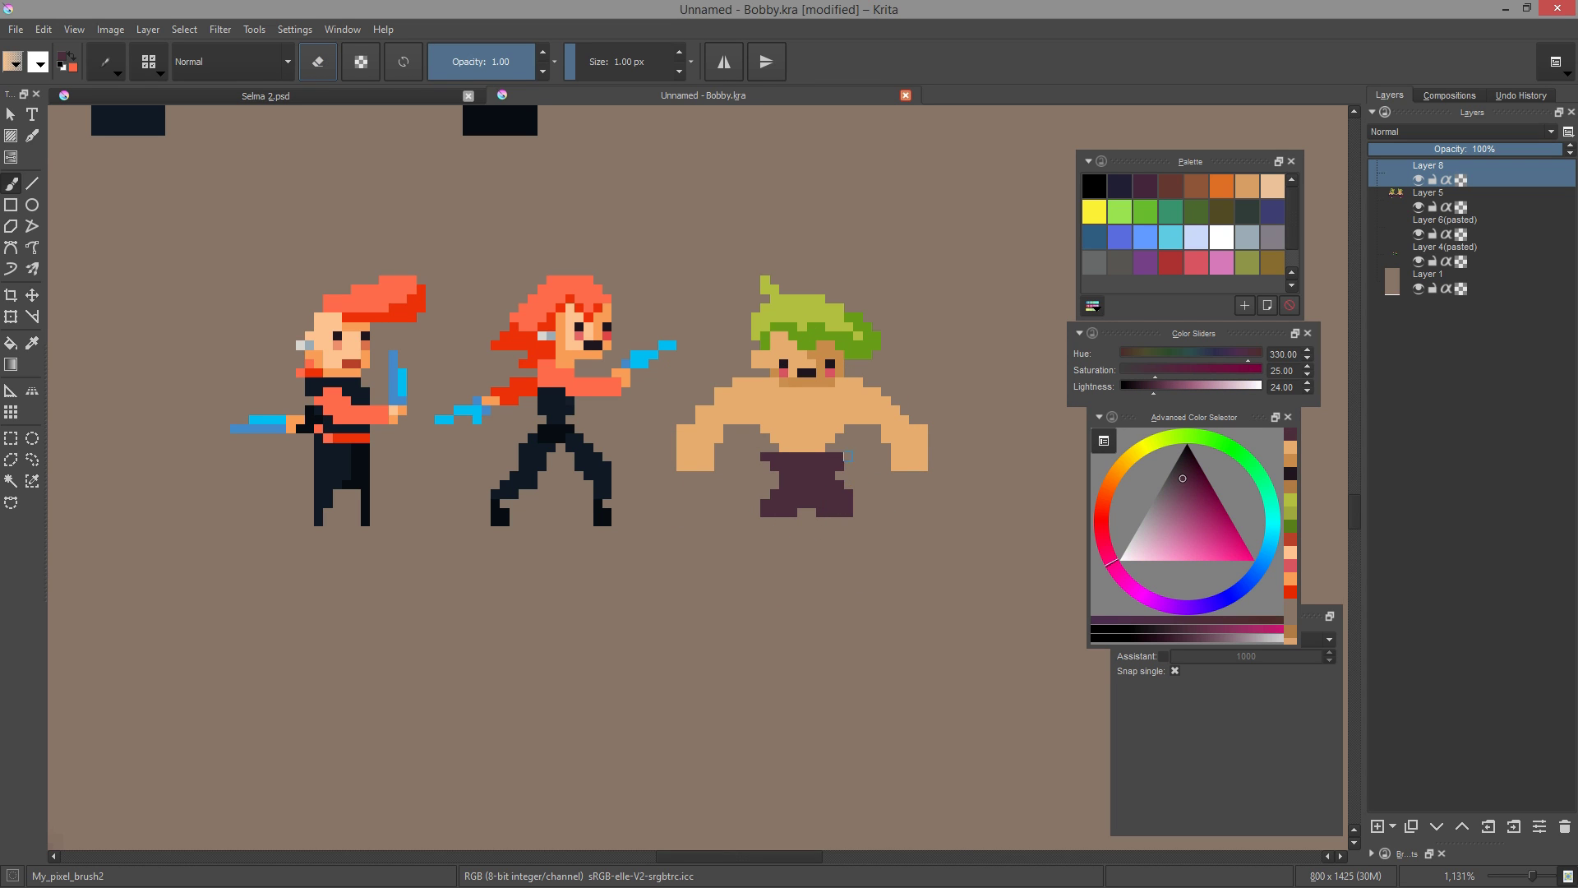
Trim the outline of the dark purple shorts, narrowing their sides and hem
key("e")
left_click(849, 510, "ctrl")
right_click(764, 510)
key("e")
left_click(765, 504)
mouse_move(848, 503)
left_mouse_down()
mouse_move(774, 485)
mouse_move(783, 531)
mouse_move(849, 540)
left_mouse_up()
key("e")
Repaint the figure's short legs and feet with sampled skin, skin-shadow and dark purple colours
left_click(793, 444, "ctrl")
left_click(830, 521)
left_click(821, 383, "ctrl")
left_click(830, 521)
left_click(830, 531)
left_click(830, 508, "ctrl")
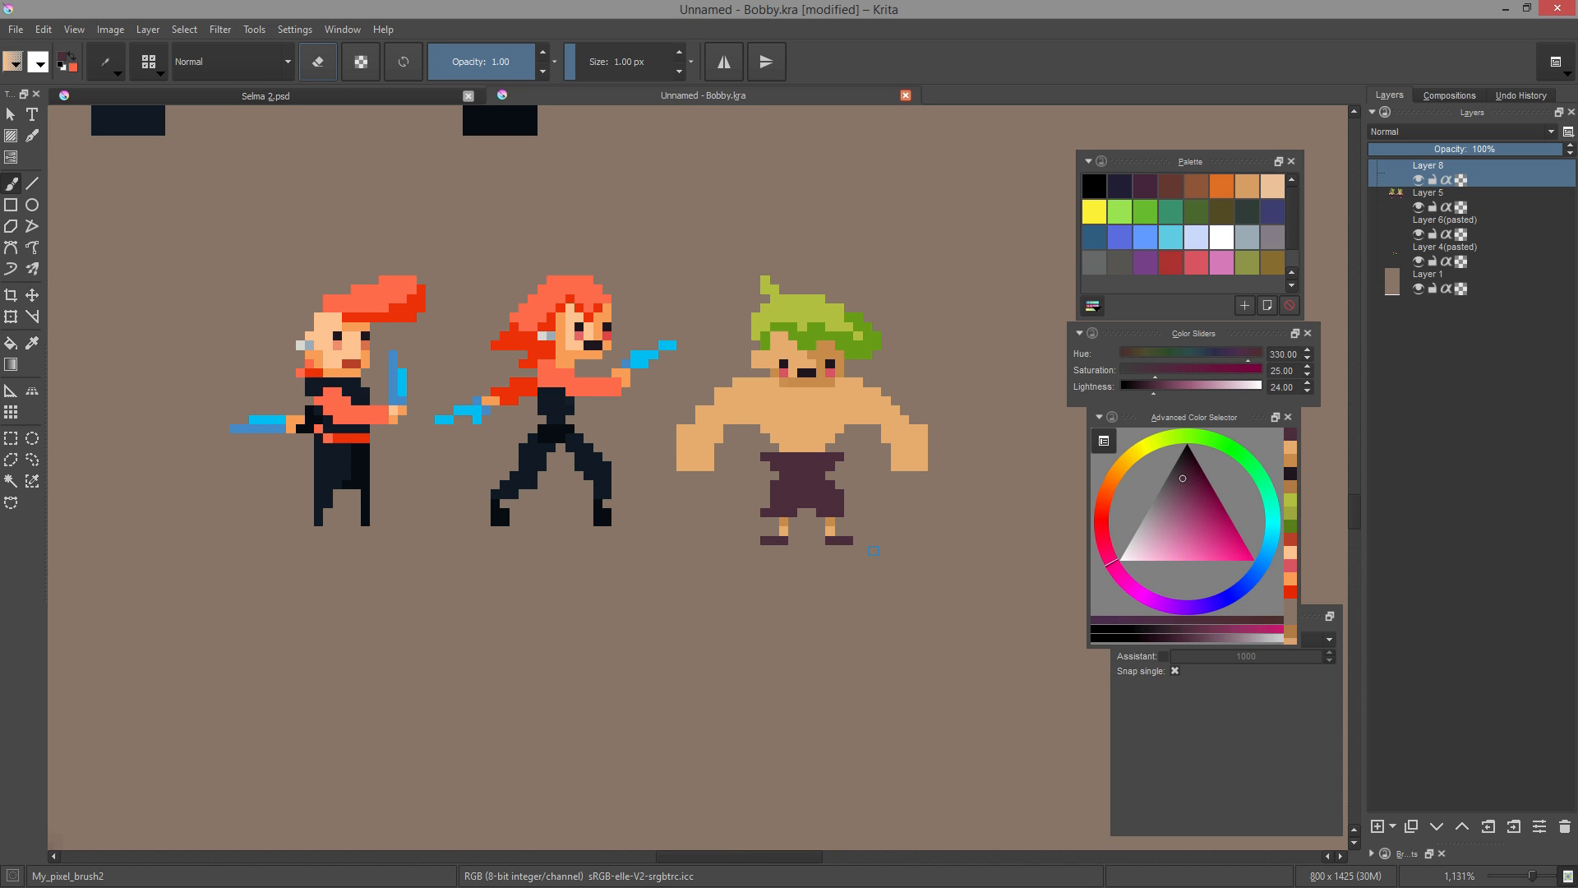
left_click(873, 425, "ctrl")
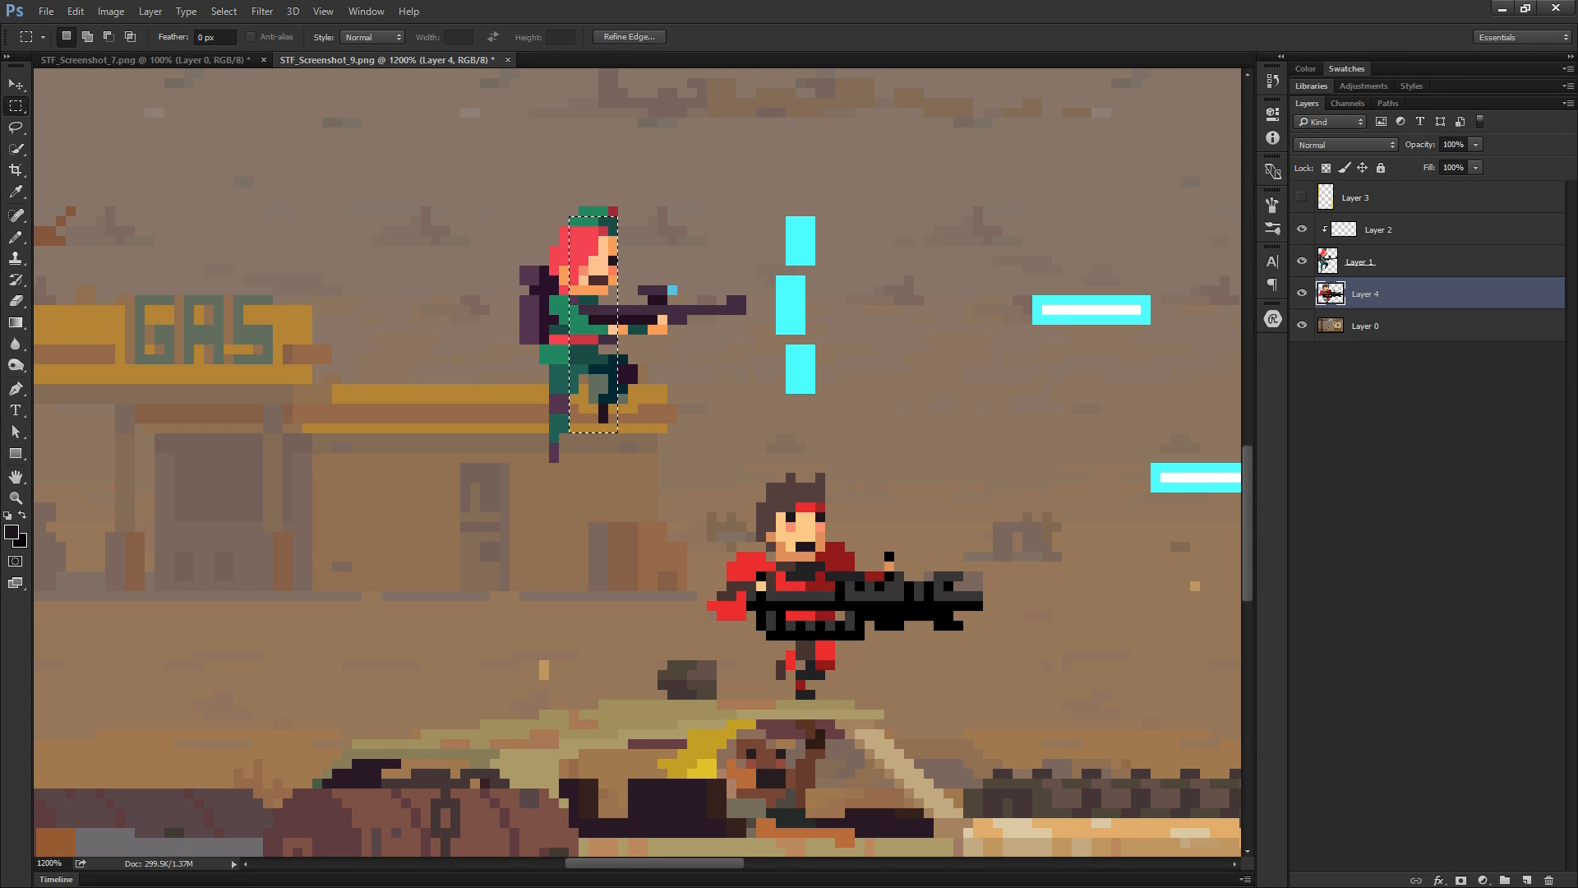
In Photoshop, clear the selection and show Layer 3's yellow height guides to examine the red-clad gunner's proportions
key("ctrl+d")
left_click(1302, 197)
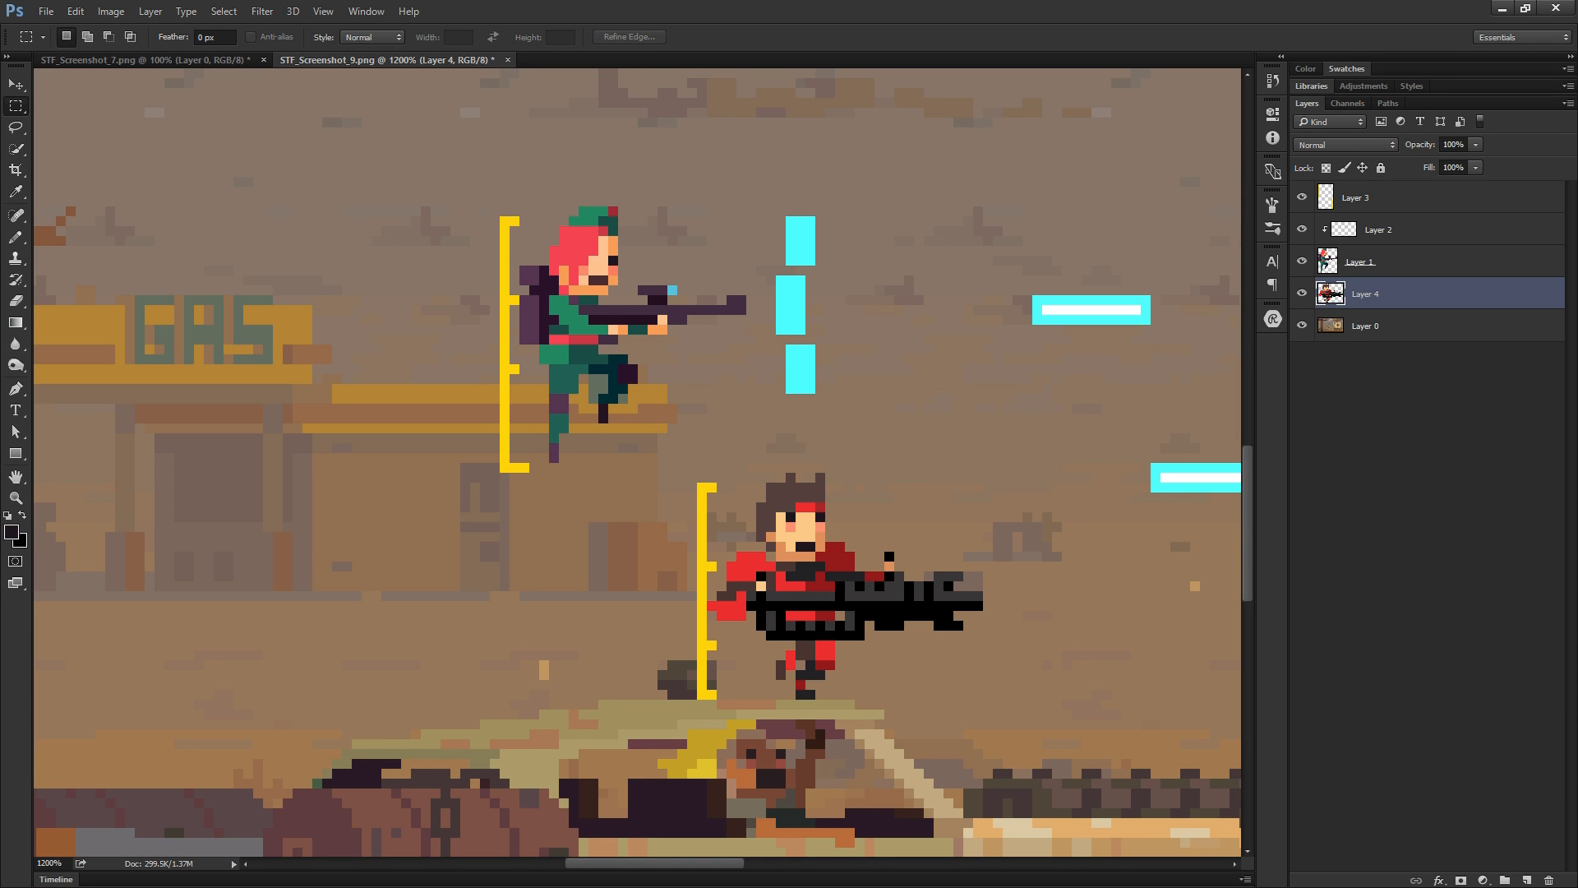
left_click_drag(813, 662, 789, 526)
scroll(788, 526, "up", 1)
scroll(887, 318, "up", 1)
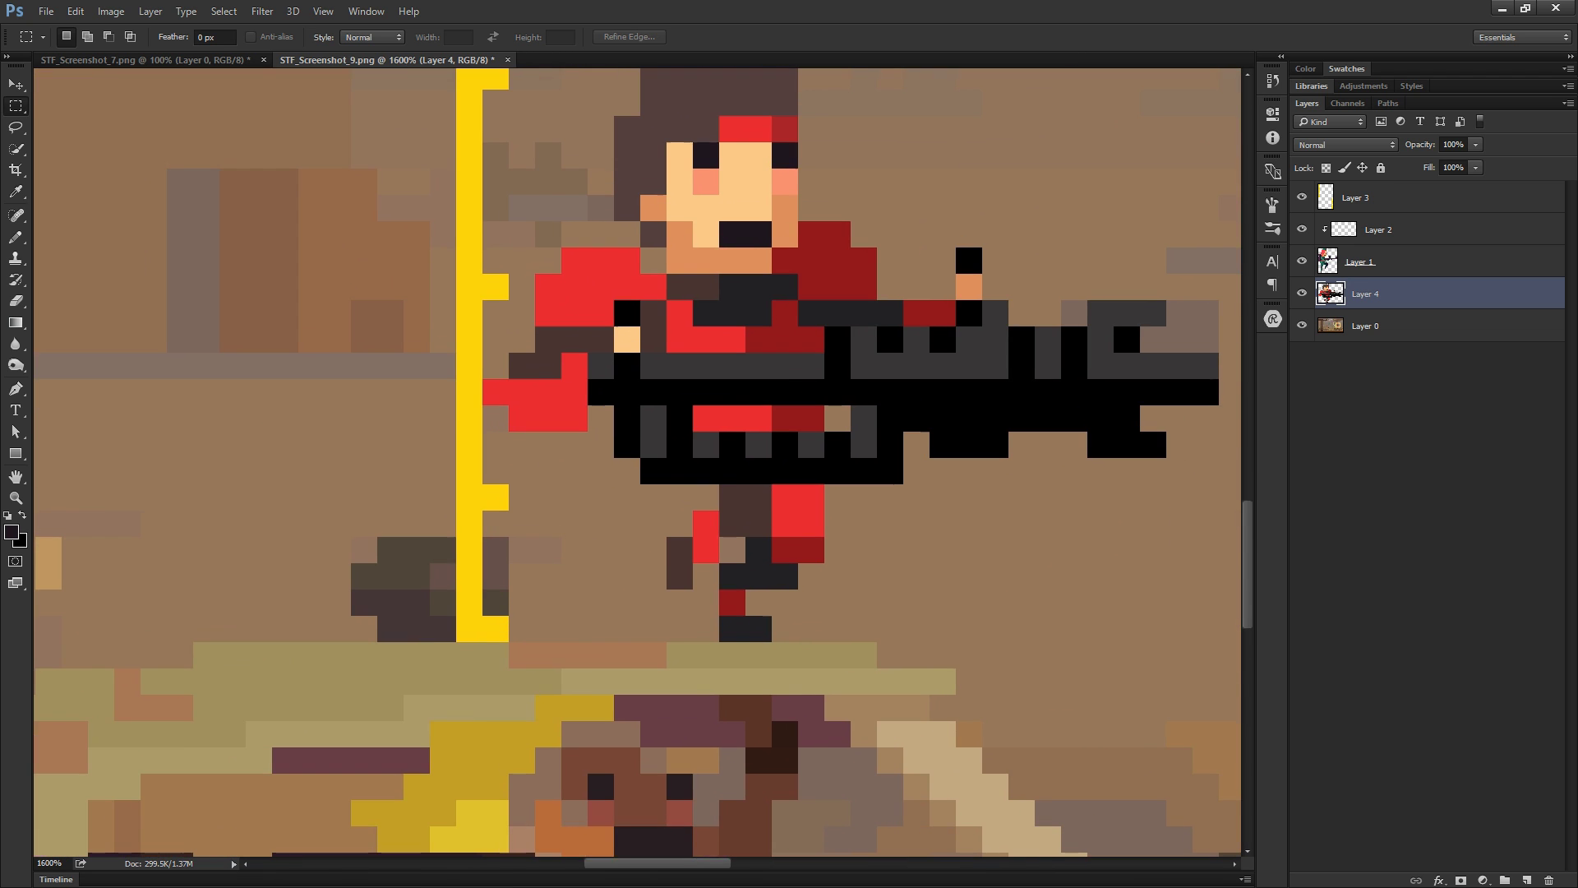
scroll(887, 317, "up", 1)
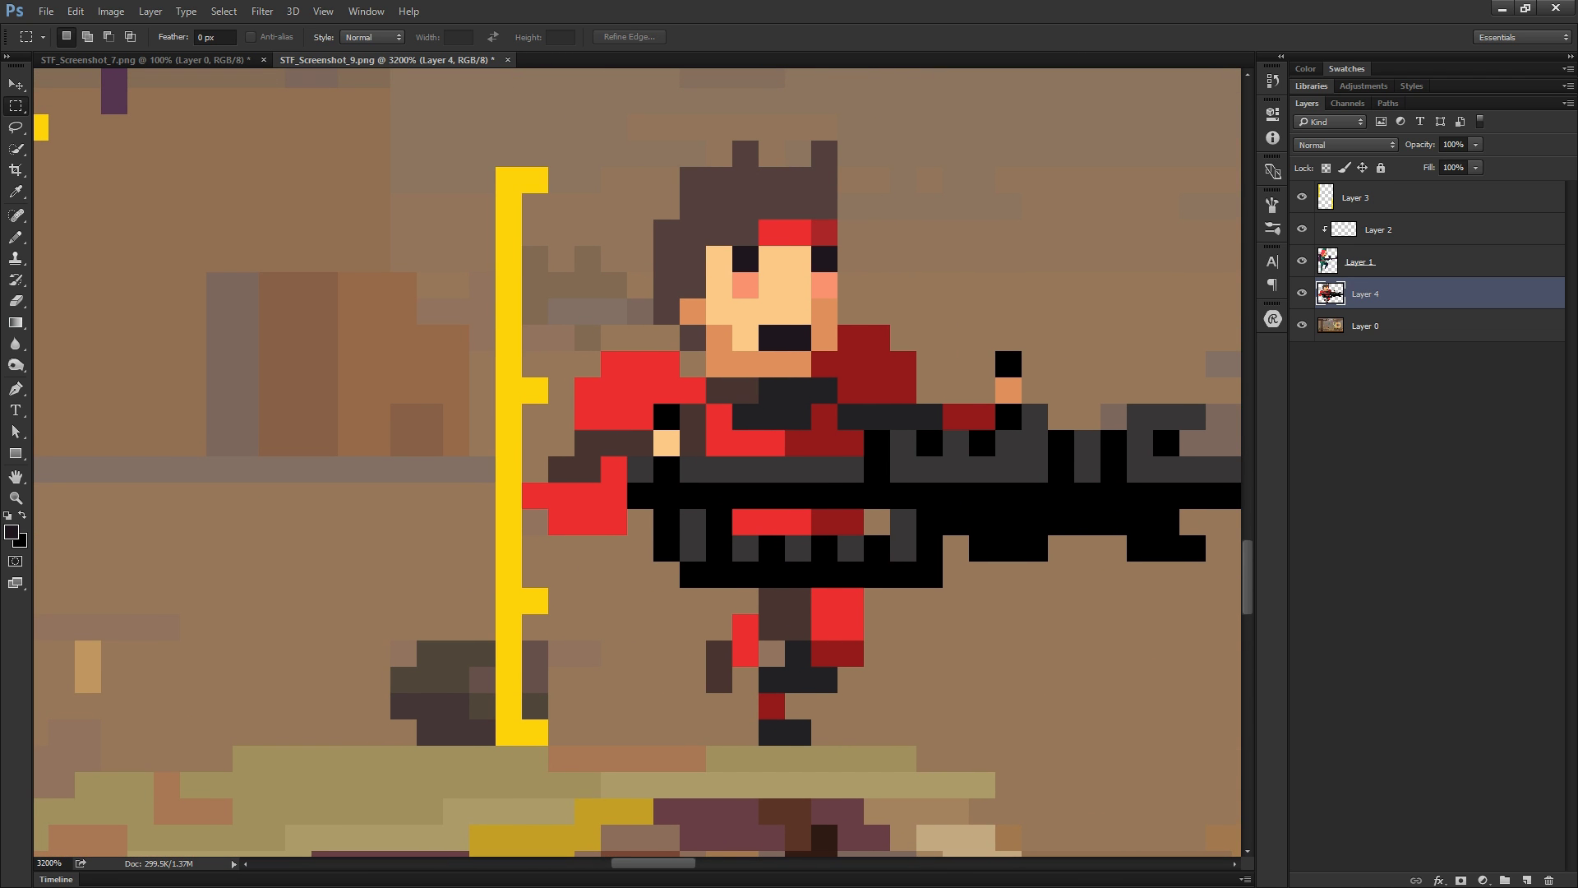
key("b")
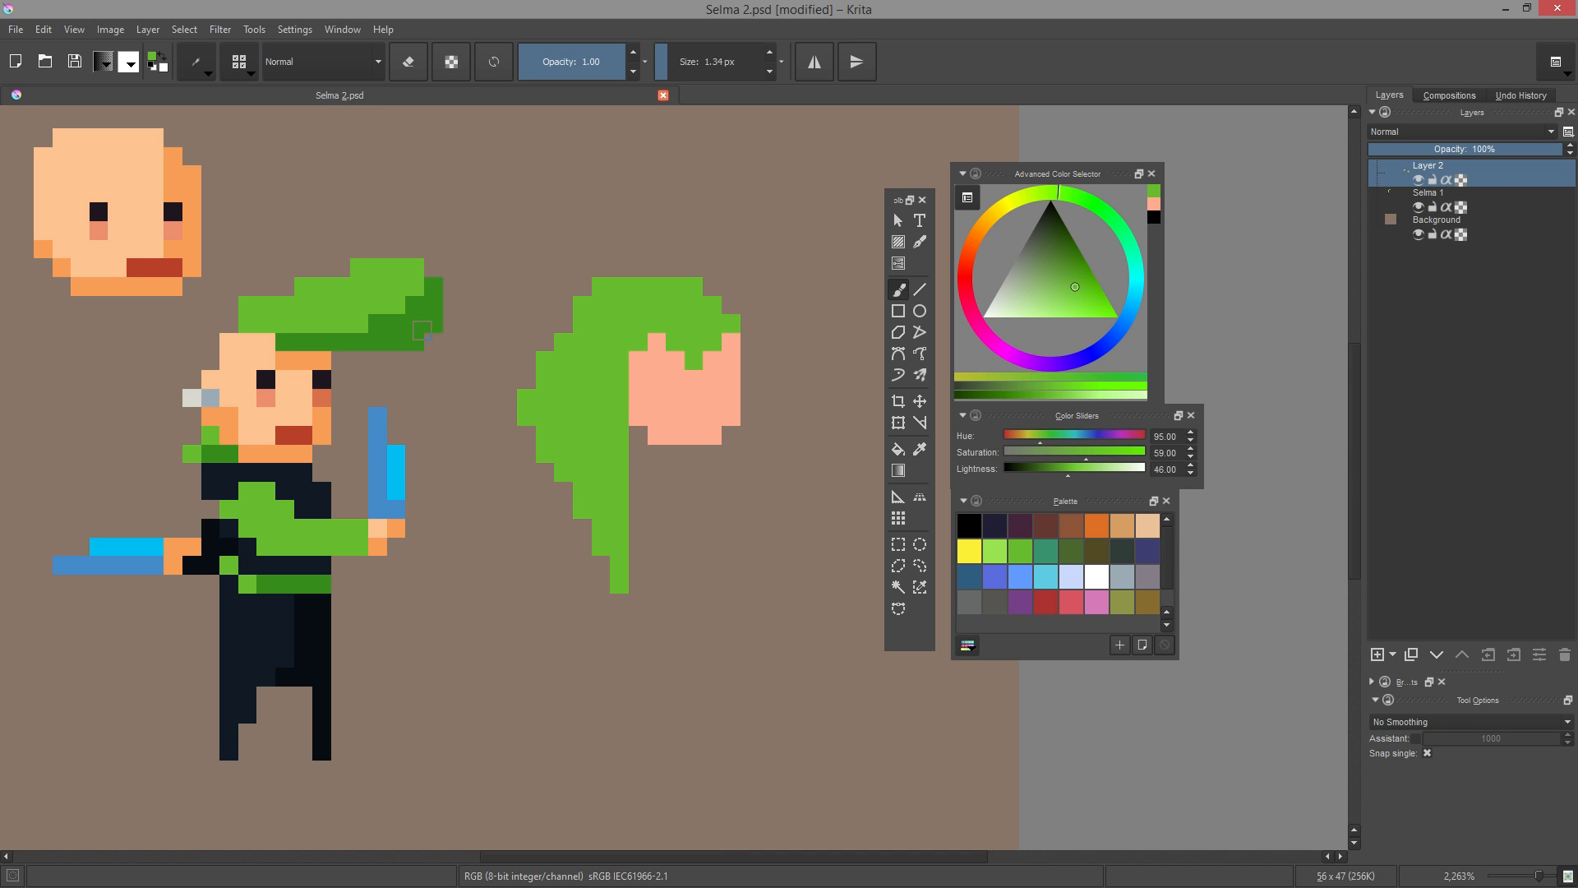
Sample the hat's dark green, outline the shaded part of the second figure's hair, and fill the lower hair with it
left_click(422, 330, "ctrl")
mouse_move(619, 354)
left_mouse_down()
mouse_move(619, 483)
mouse_move(575, 502)
mouse_move(526, 392)
mouse_move(544, 398)
left_mouse_up()
left_click_drag(544, 417, 574, 436)
key("ctrl+z")
left_click(898, 449)
left_click(580, 444)
key("b")
left_click(545, 378)
left_click(655, 323)
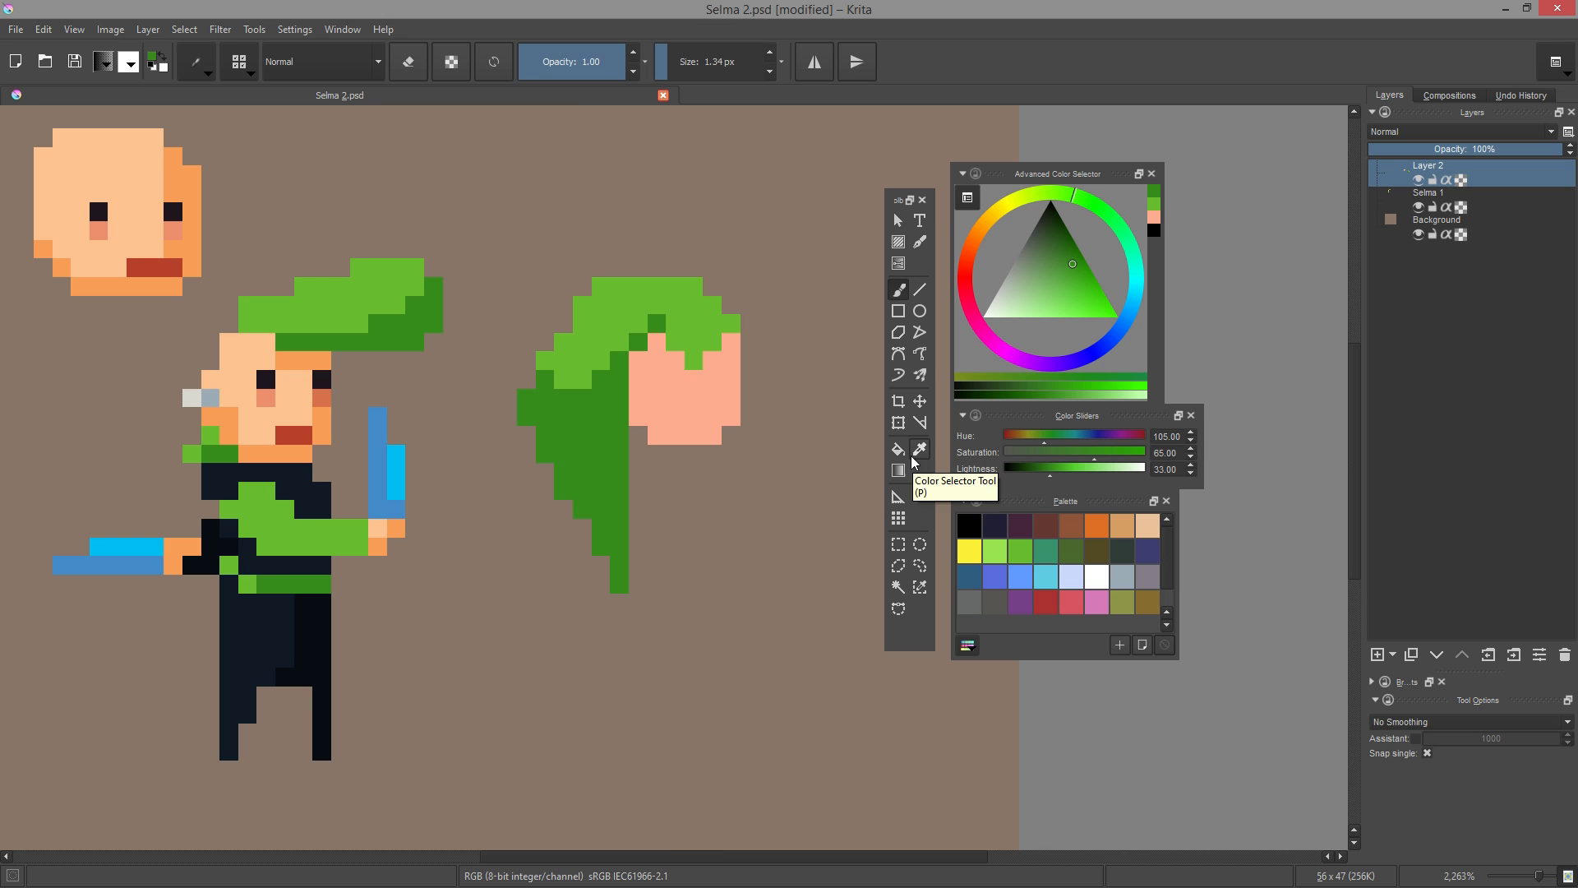
Mix a mid green from the two hair greens at 0.50 opacity, sample it, and restore the brush opacity to 1.00
left_click(898, 587)
key("b")
left_click(675, 305, "ctrl")
left_click(573, 66)
left_click(674, 304)
left_click(655, 323, "ctrl")
left_click(675, 305)
left_click(675, 305, "ctrl")
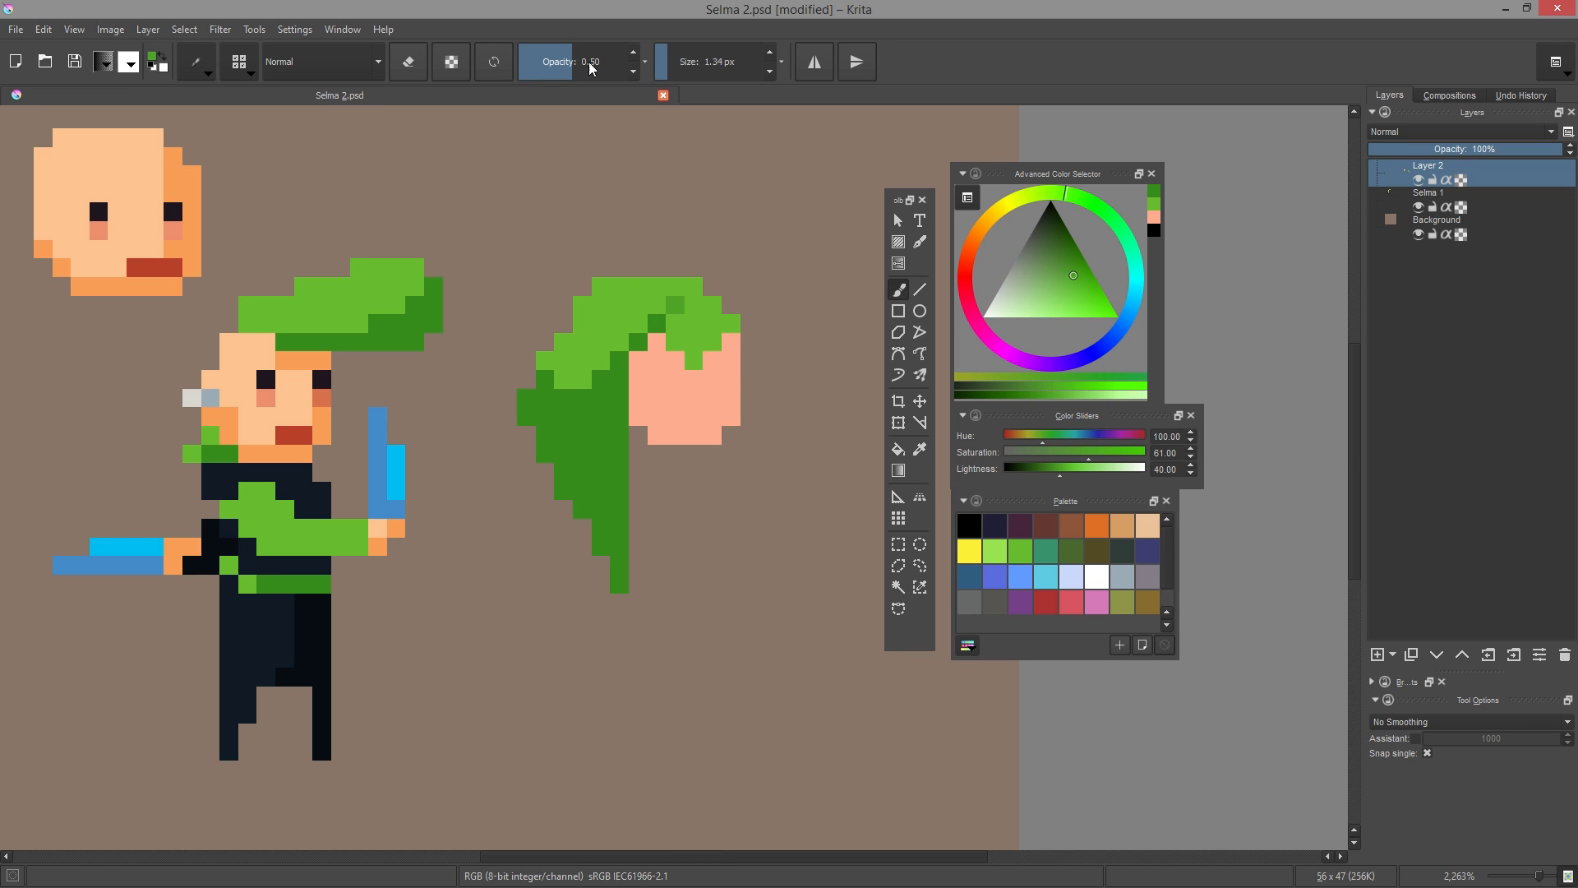
left_click(624, 67)
key("ctrl+z")
Fill the lower hair with the mixed mid green and paint the shadow pixels along the fringe with it
left_click(899, 449)
left_click(619, 370)
left_click(641, 353)
key("ctrl+z")
left_click(638, 341, "ctrl")
key("b")
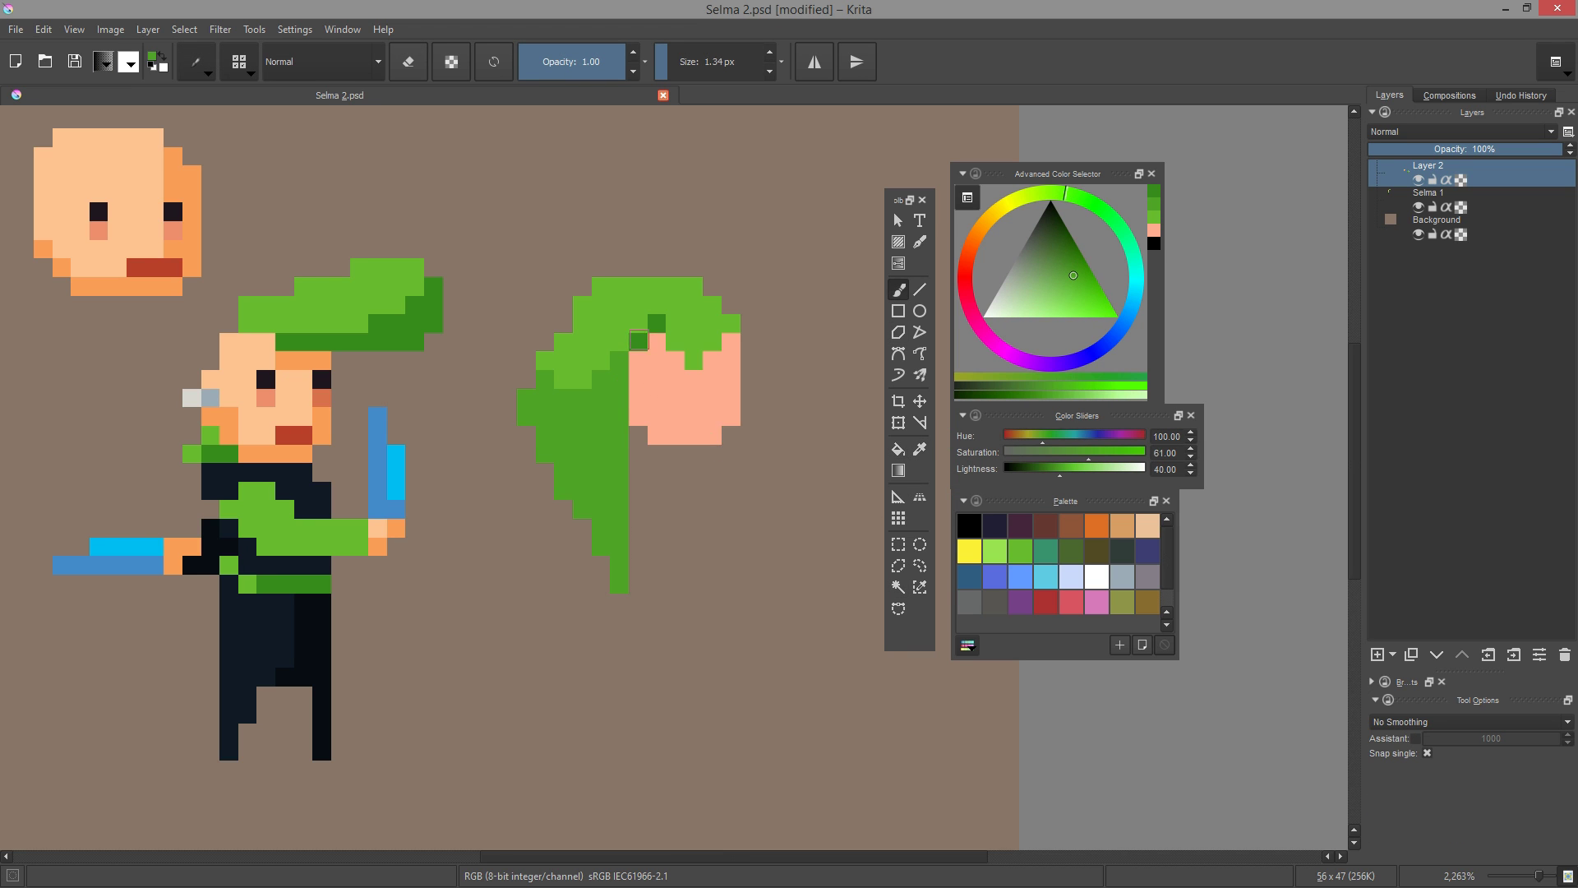
left_click(639, 340)
left_click(656, 323)
left_click(675, 342)
left_click(693, 360)
Sample the face-shadow orange, shift its hue to 18.15, and shade the face along the hairline and jaw
left_click(304, 360, "ctrl")
left_click(1011, 438)
left_click(639, 416)
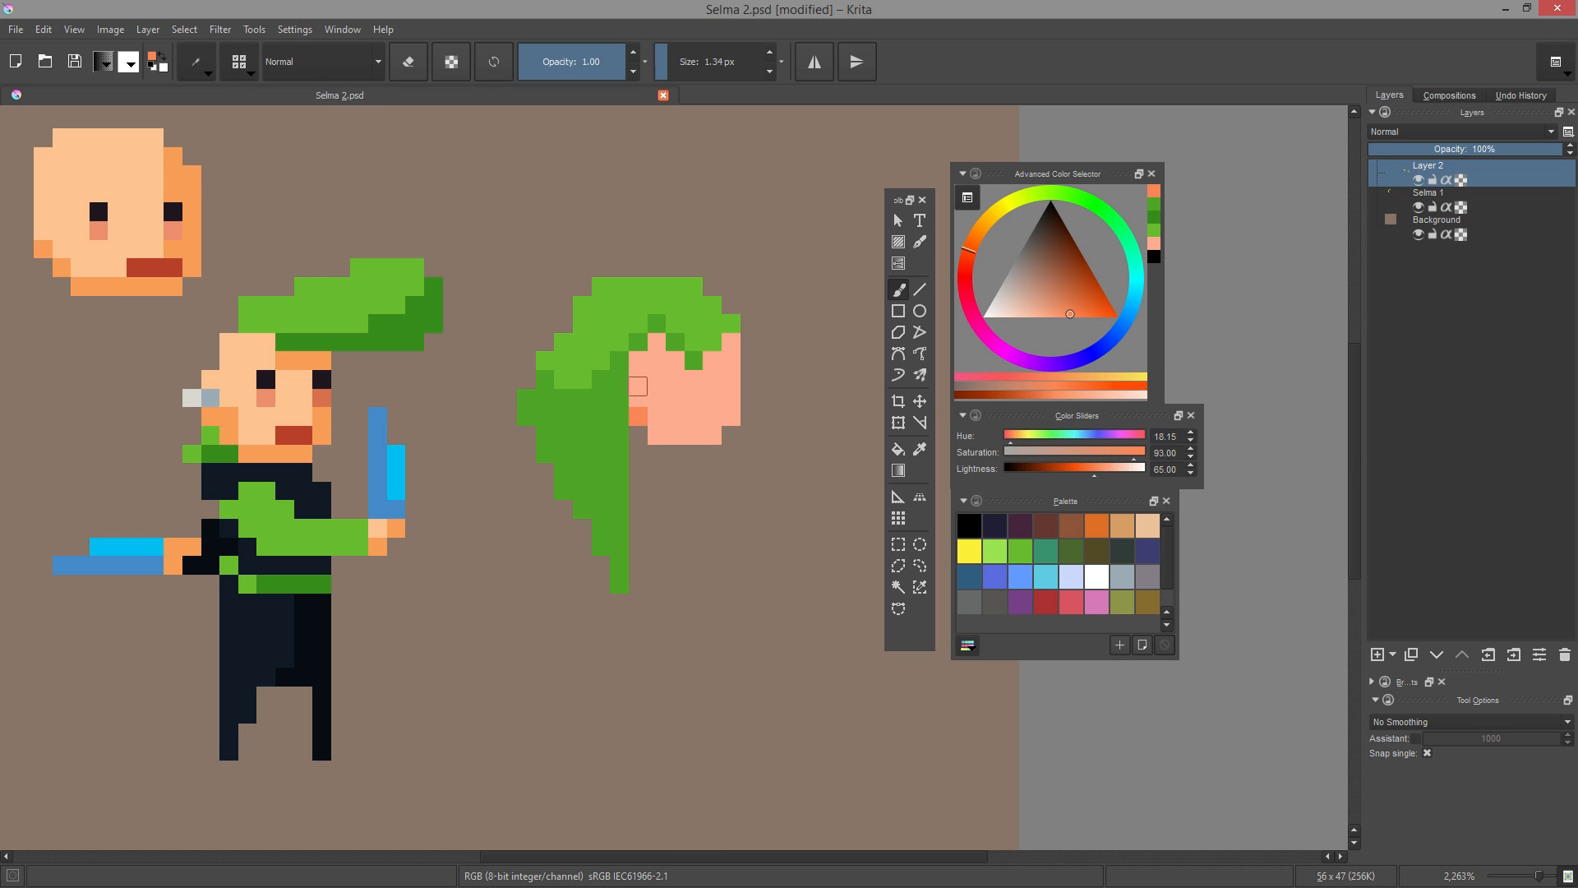
left_click_drag(637, 386, 639, 360)
mouse_move(657, 434)
left_mouse_down()
mouse_move(693, 434)
mouse_move(731, 342)
mouse_move(711, 417)
left_mouse_up()
Paint two eye pixels on the new face in the dark colour sampled from the first figure's eye
left_click(266, 379, "ctrl")
left_click(674, 381)
left_click(730, 379)
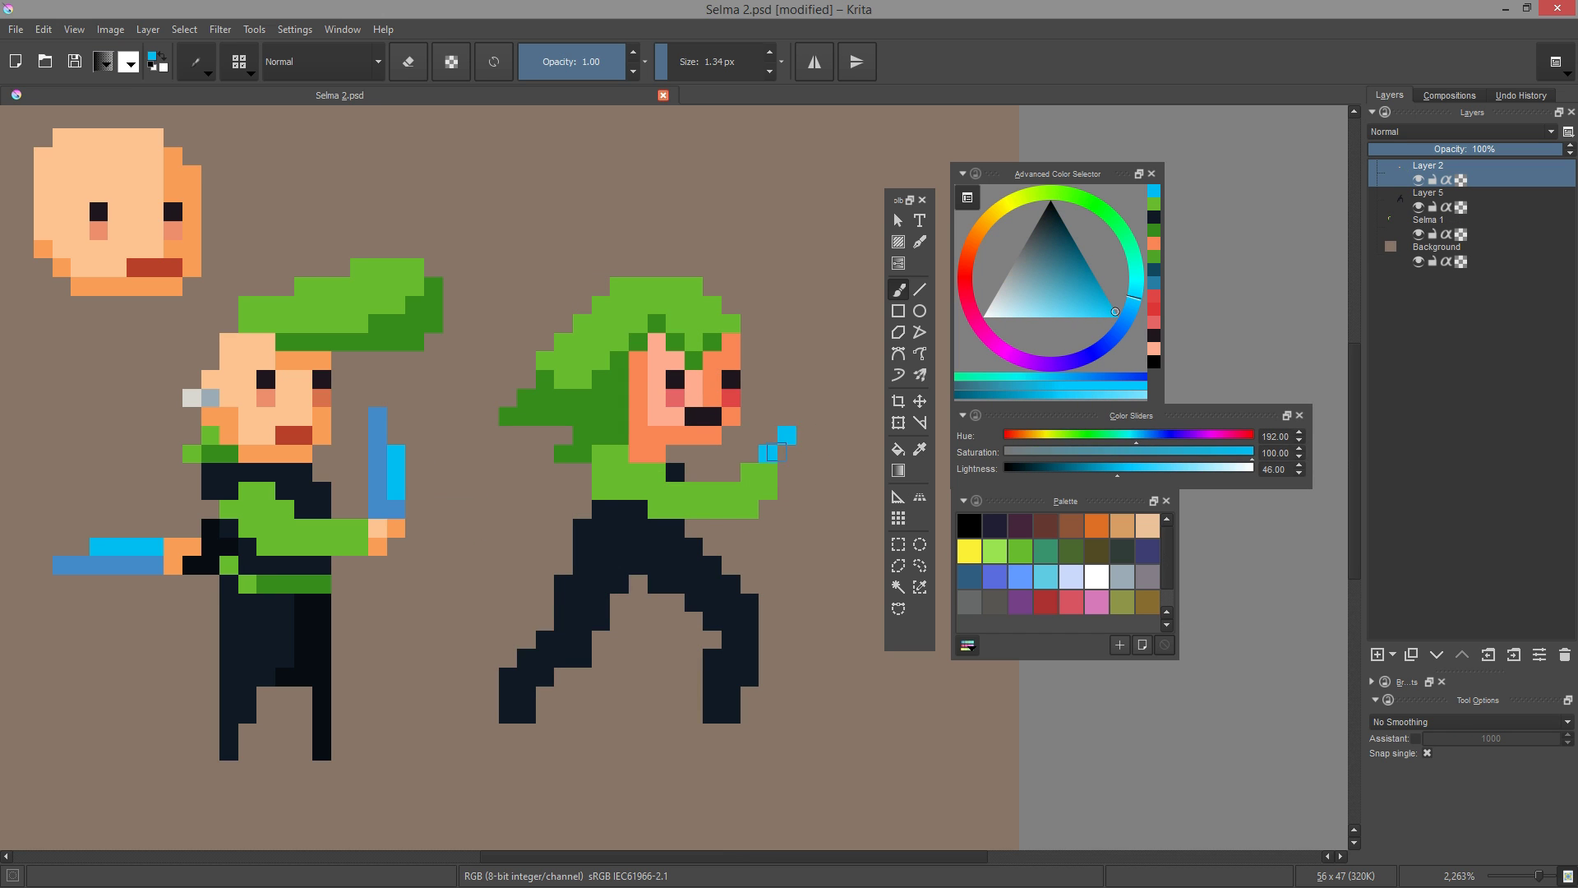
Paint a bright blue blade angling up and forward from the green figure's outstretched arm
left_click_drag(775, 444, 853, 417)
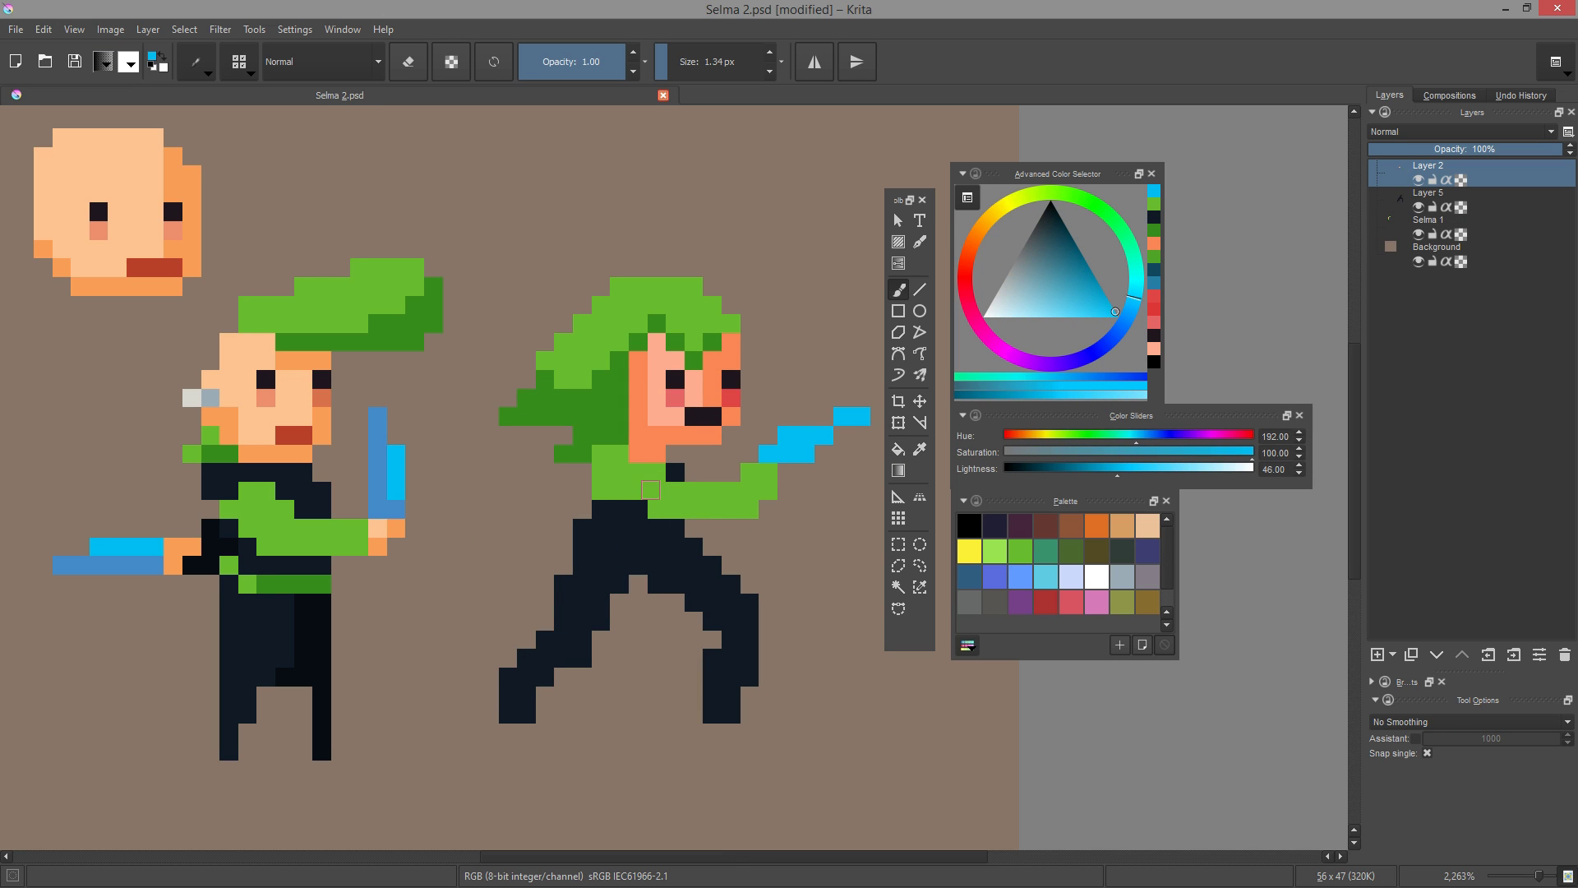
Paint the second figure's rear arm reaching backward on the layer below in the sampled dark hair green, and sample the blade's bright blue
left_click(576, 427, "ctrl")
key("Page_Down")
left_click_drag(585, 491, 431, 547)
left_click(801, 450, "ctrl")
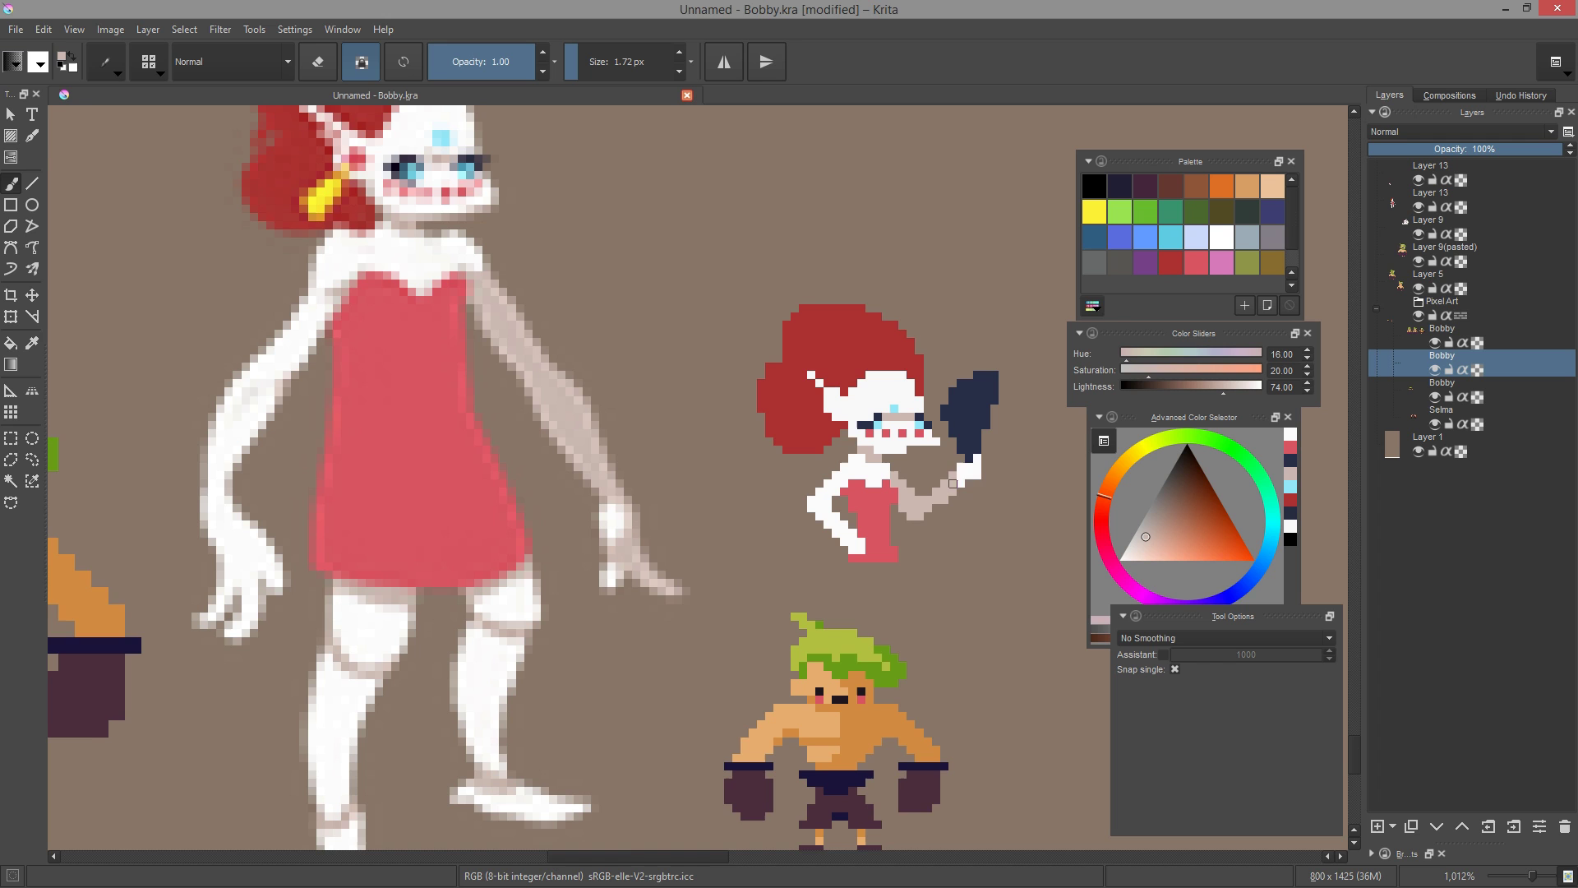
Shade the red-haired figure's raised hand in the beige skin shadow colour, and add its skirt, white legs, yellow earring and pink hair highlight
scroll(974, 460, "down", 1)
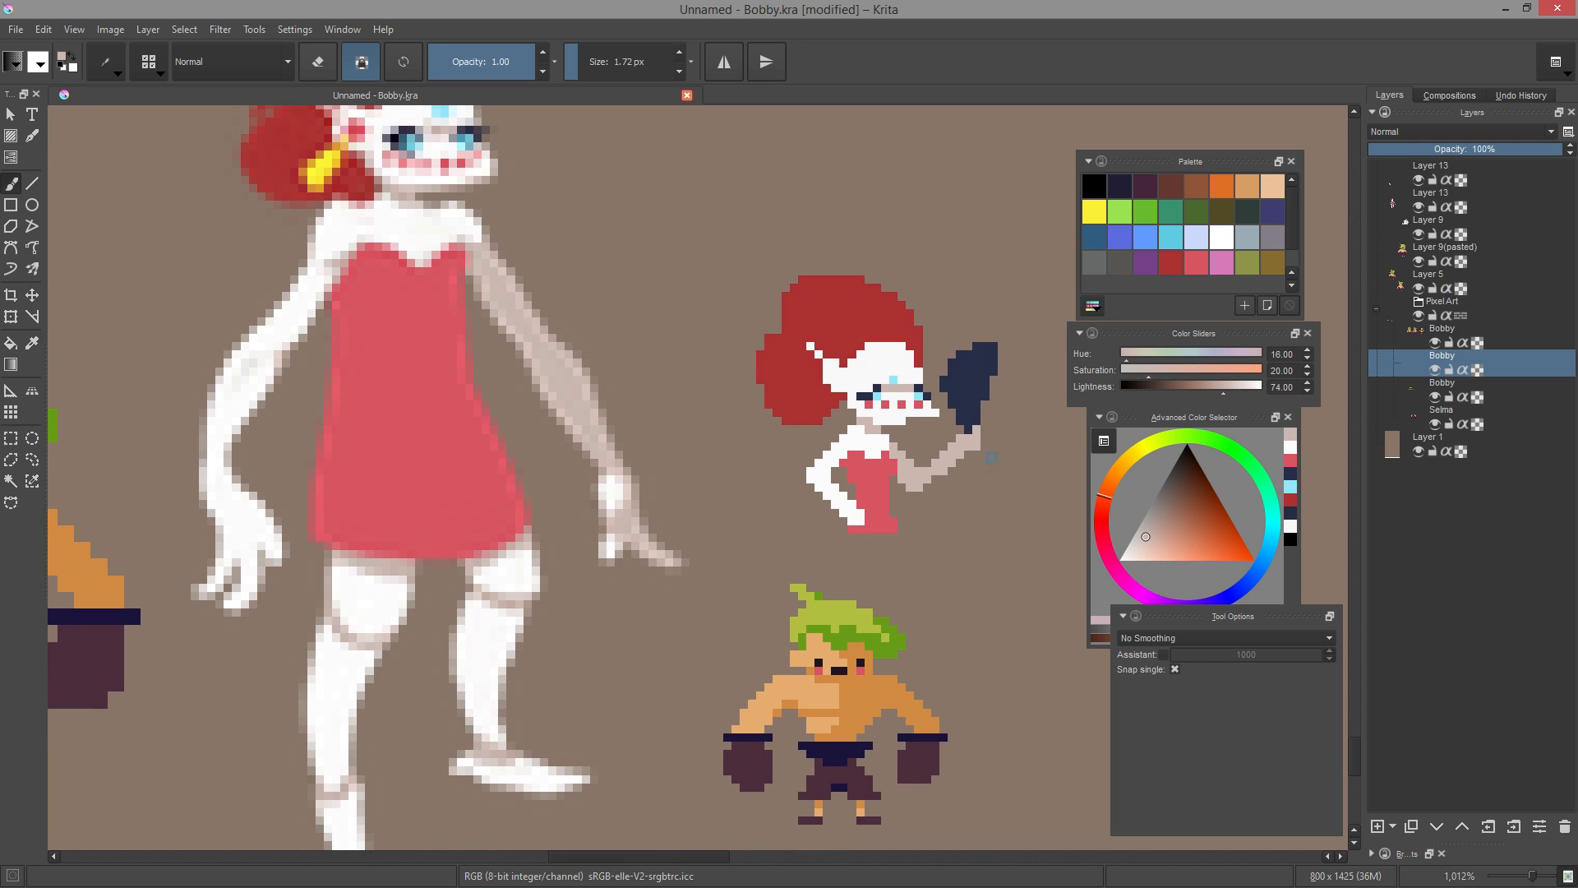
key("e")
key("e")
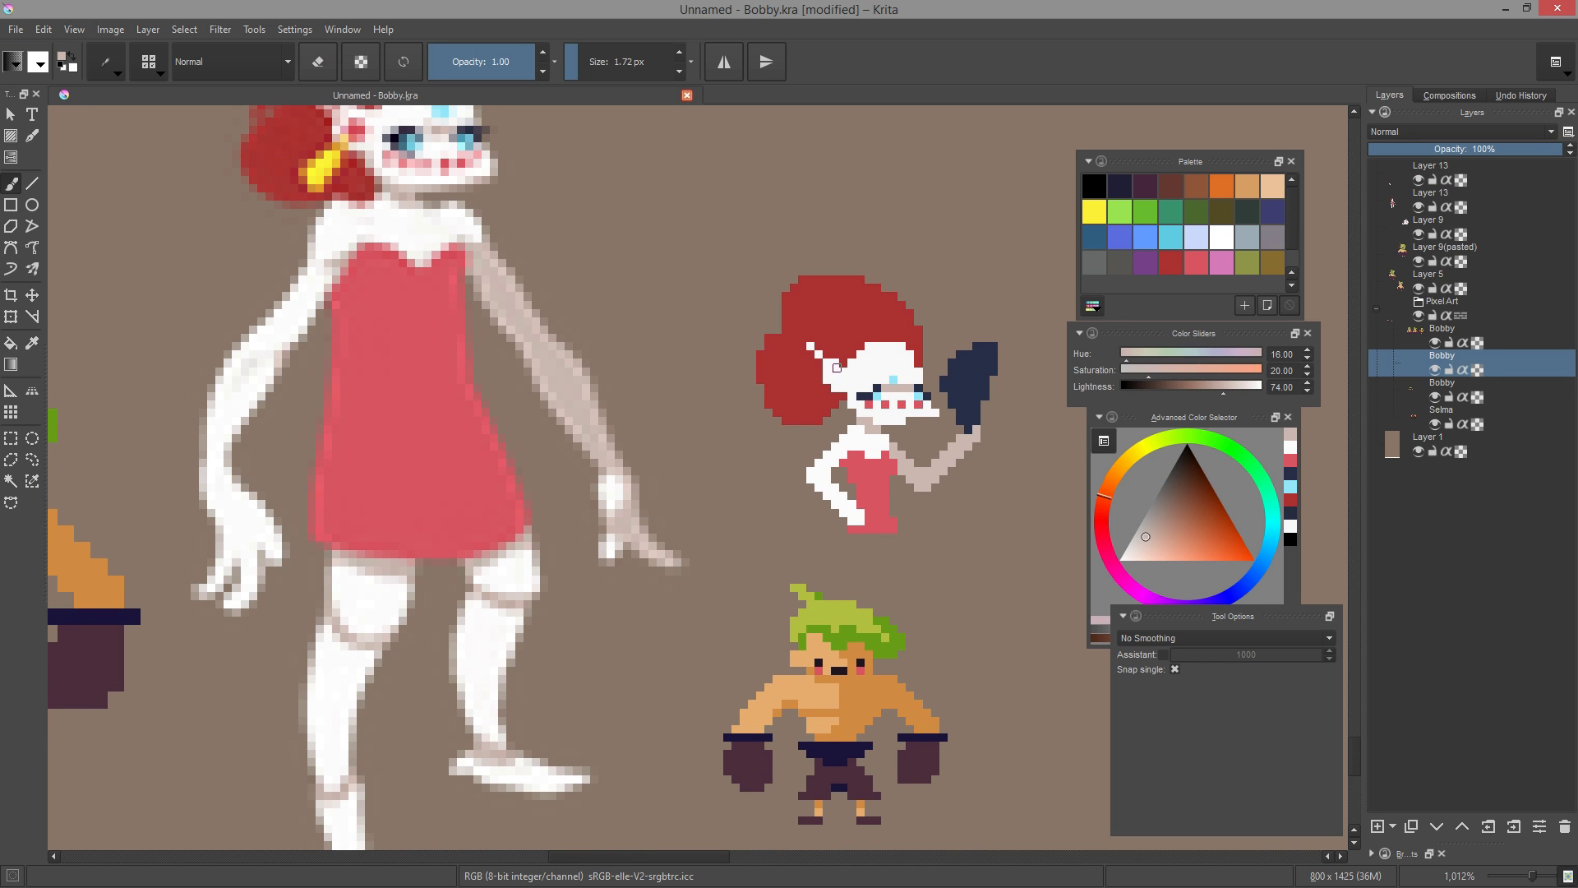
scroll(837, 367, "down", 6)
scroll(863, 436, "up", 3)
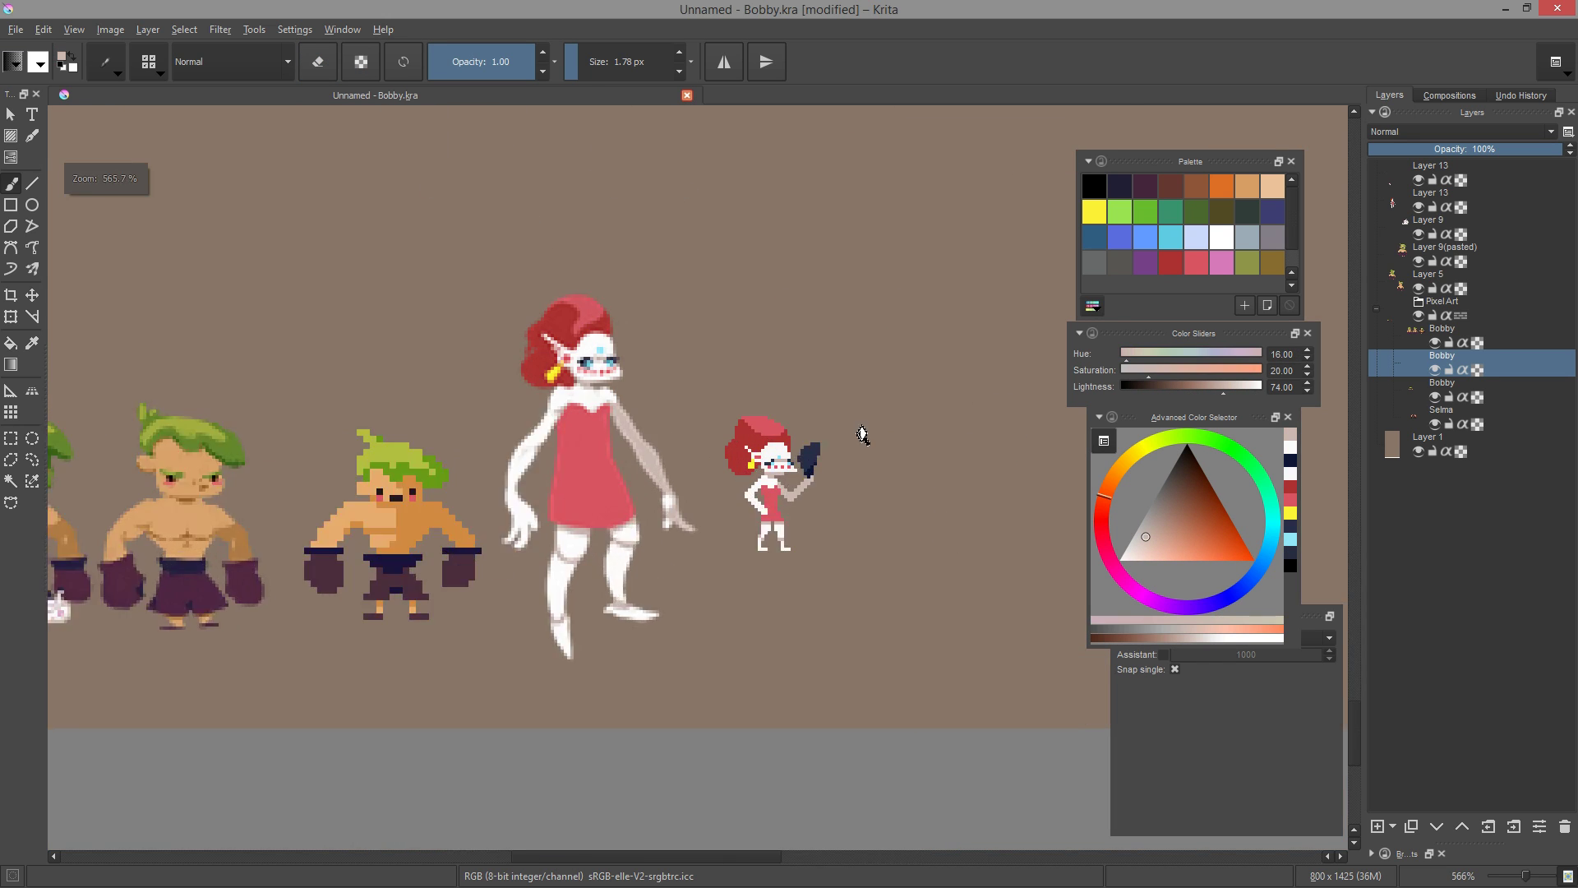
Refine the small figure's skirt with the dress's sampled pink and add beige shadow pixels to the legs just below the hem
key("plus")
left_click(865, 545, "ctrl")
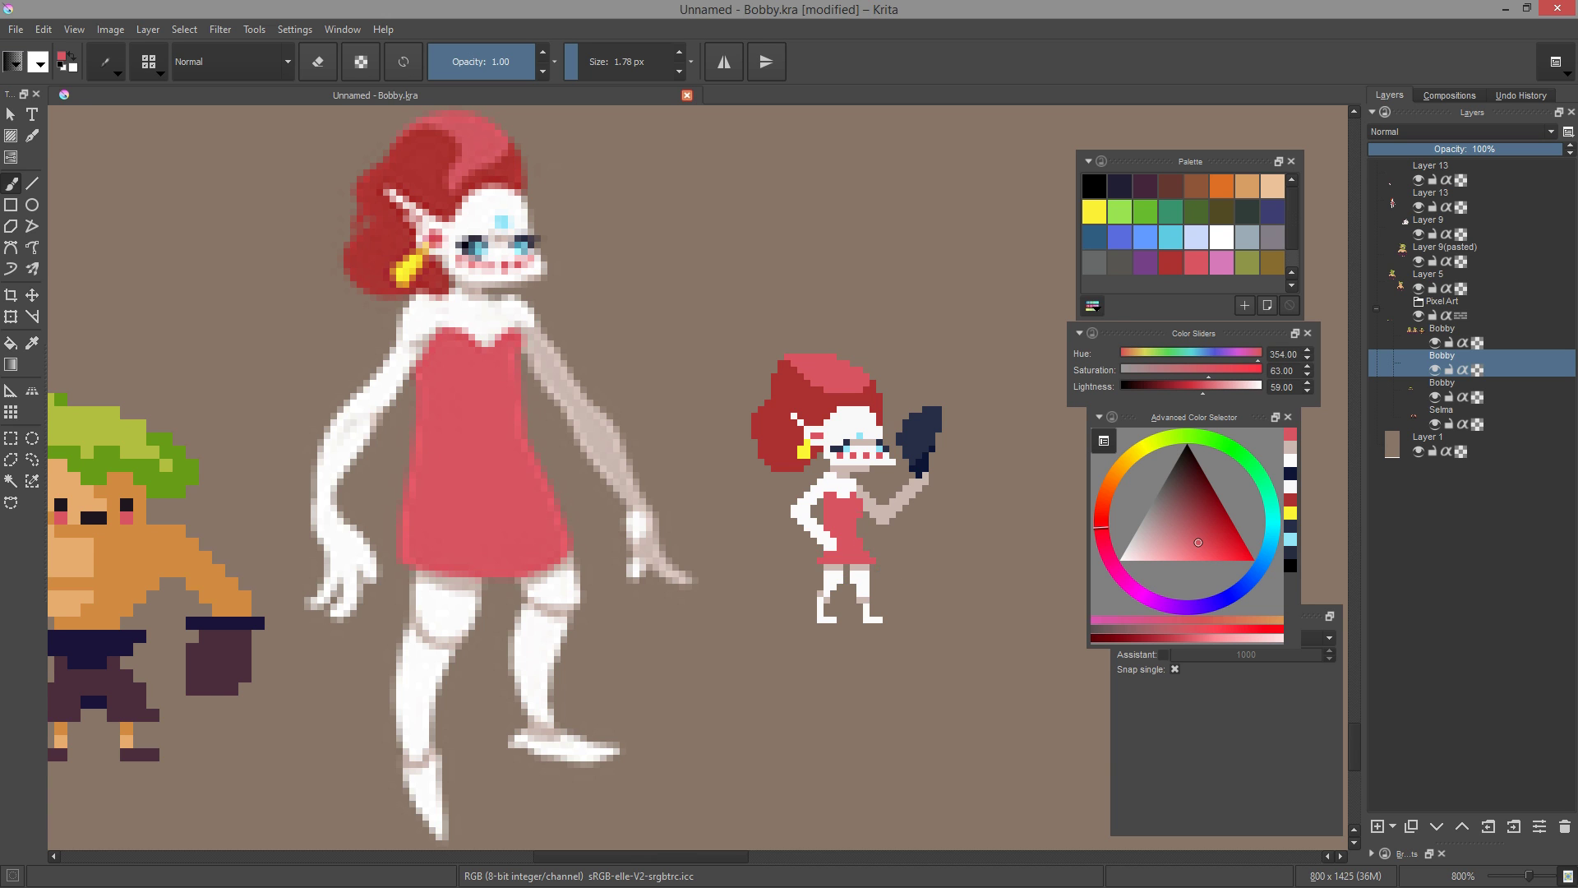
key("minus")
key("minus")
key("minus")
key("minus")
key("plus")
key("plus")
key("plus")
key("plus")
key("plus")
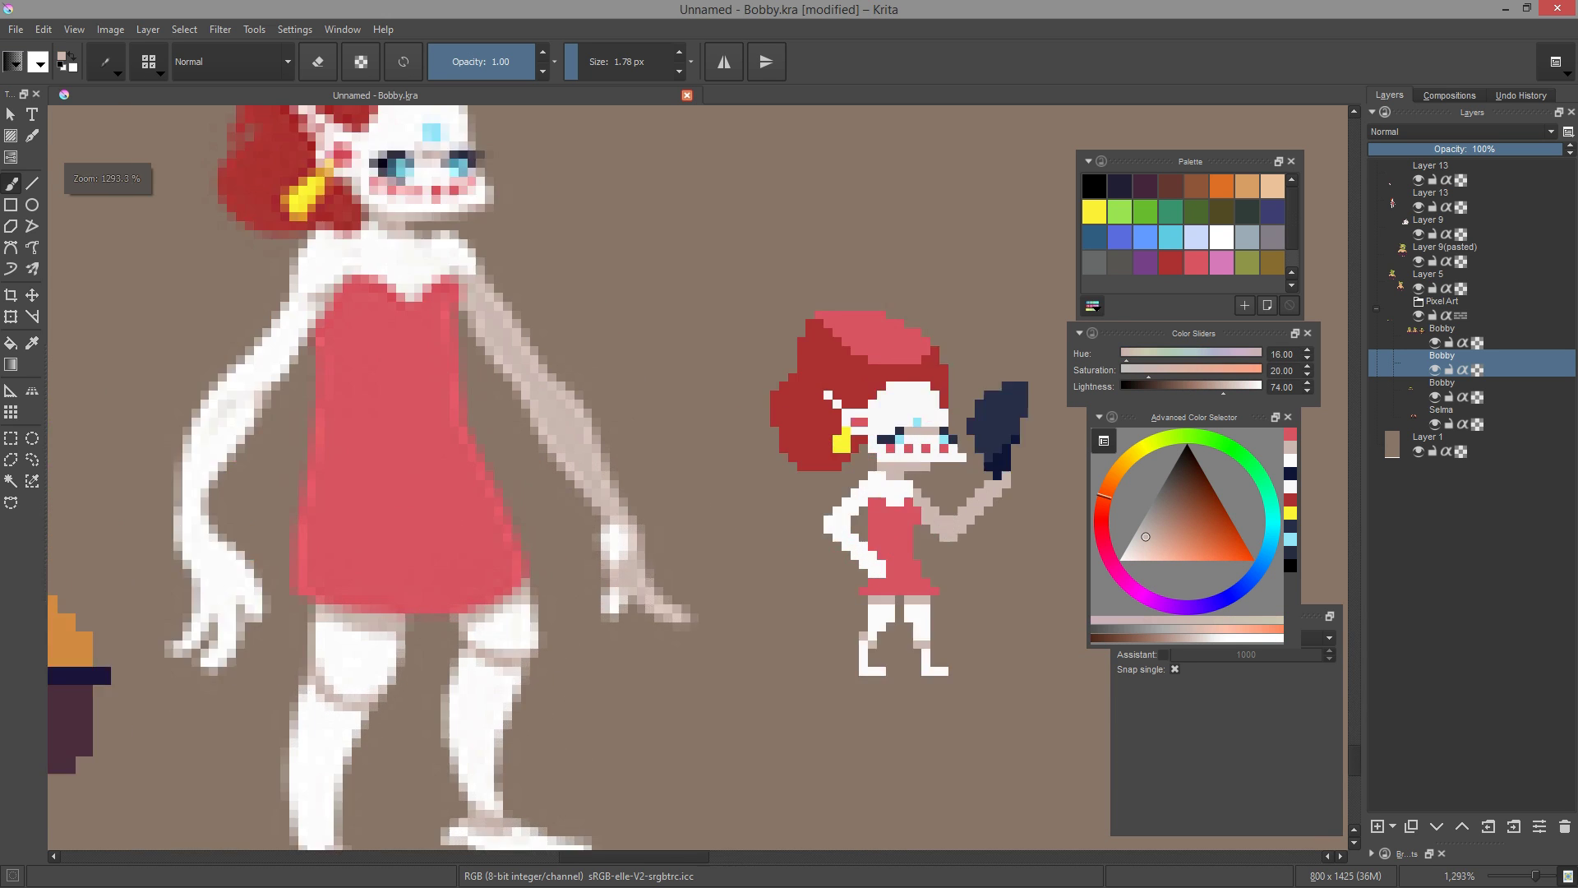
Cover the small figure's rear leg with the beige skin shadow colour and add matching shadow pixels between the eyes
key("plus")
left_click(863, 556, "ctrl")
key("minus")
key("minus")
key("minus")
key("minus")
key("minus")
key("minus")
key("plus")
key("plus")
key("plus")
key("plus")
key("plus")
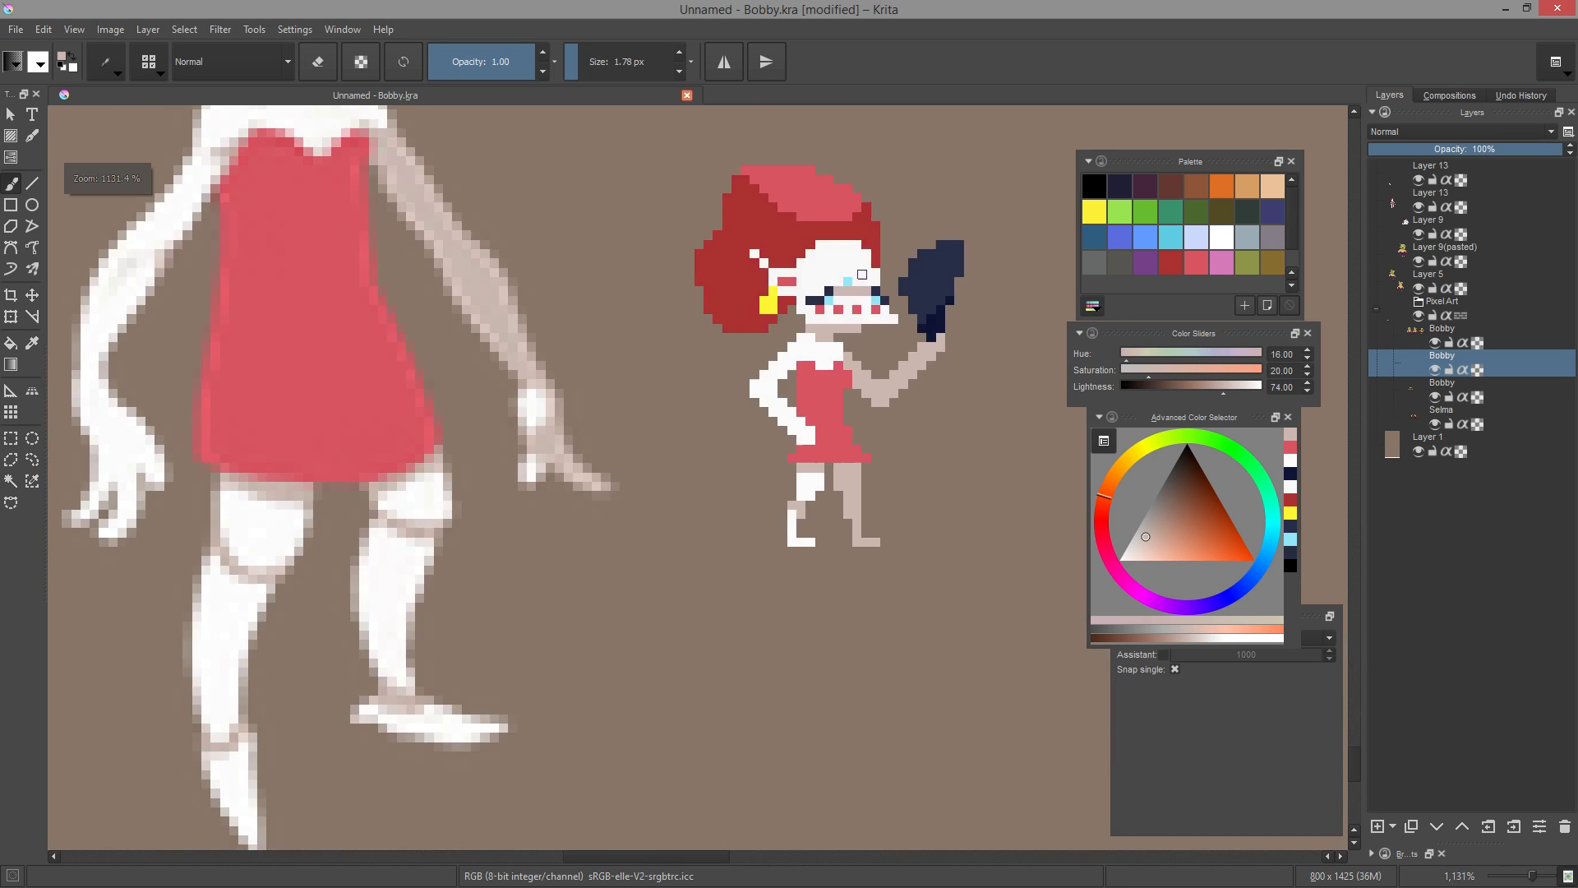
Reshape the small figure's hair highlight using the sampled pink and dark red hair colours, and save the file
left_click(713, 298, "ctrl")
key("minus")
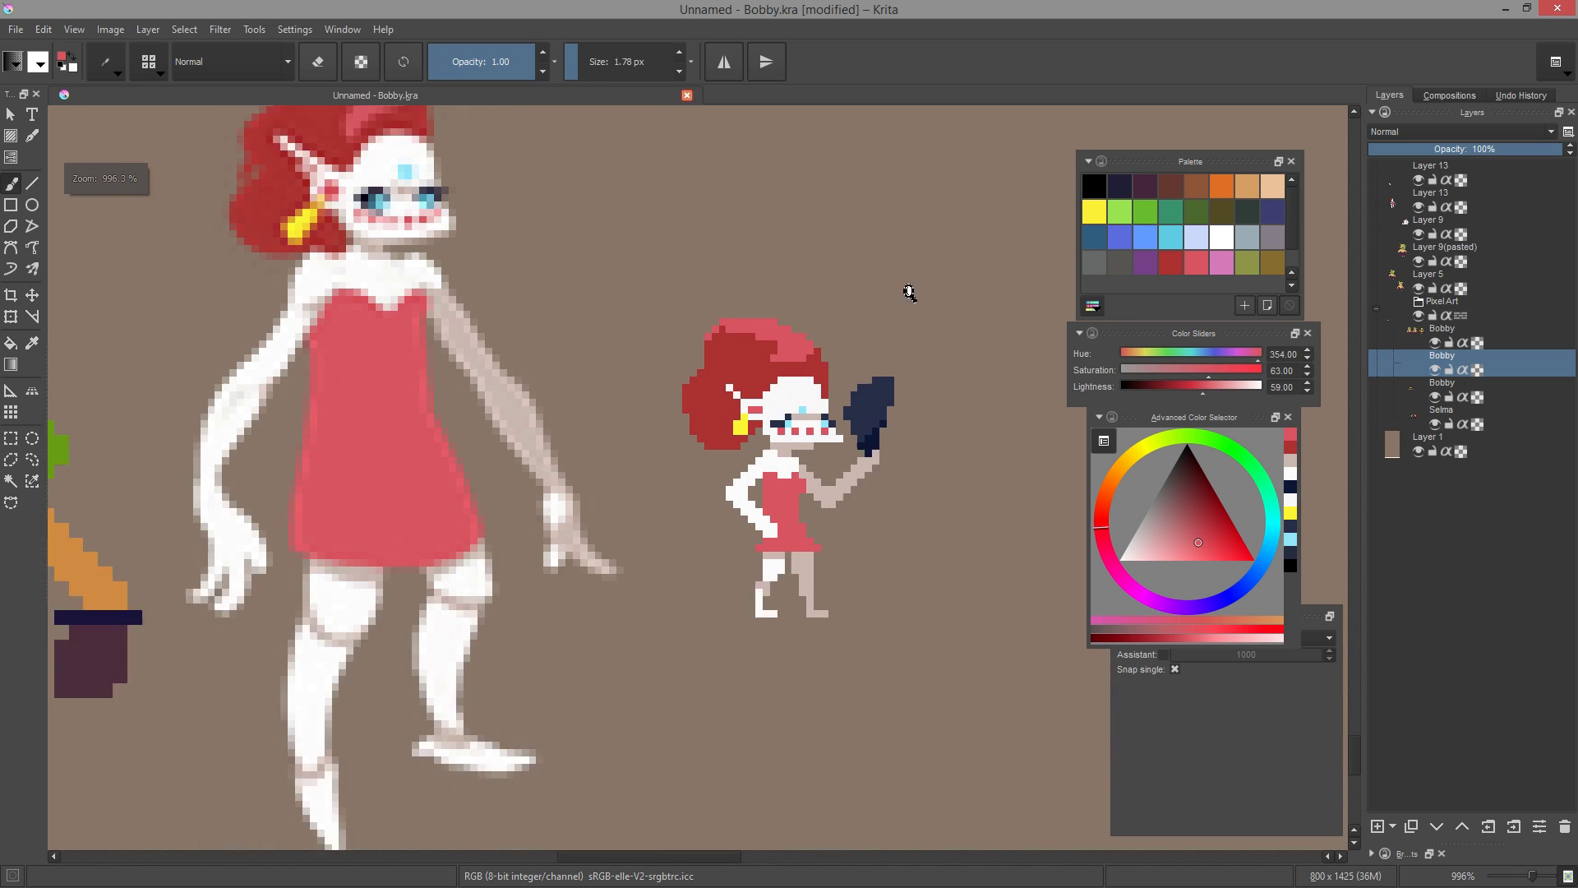
key("minus")
left_click(785, 348, "ctrl")
key("minus")
key("minus")
key("minus")
key("ctrl+s")
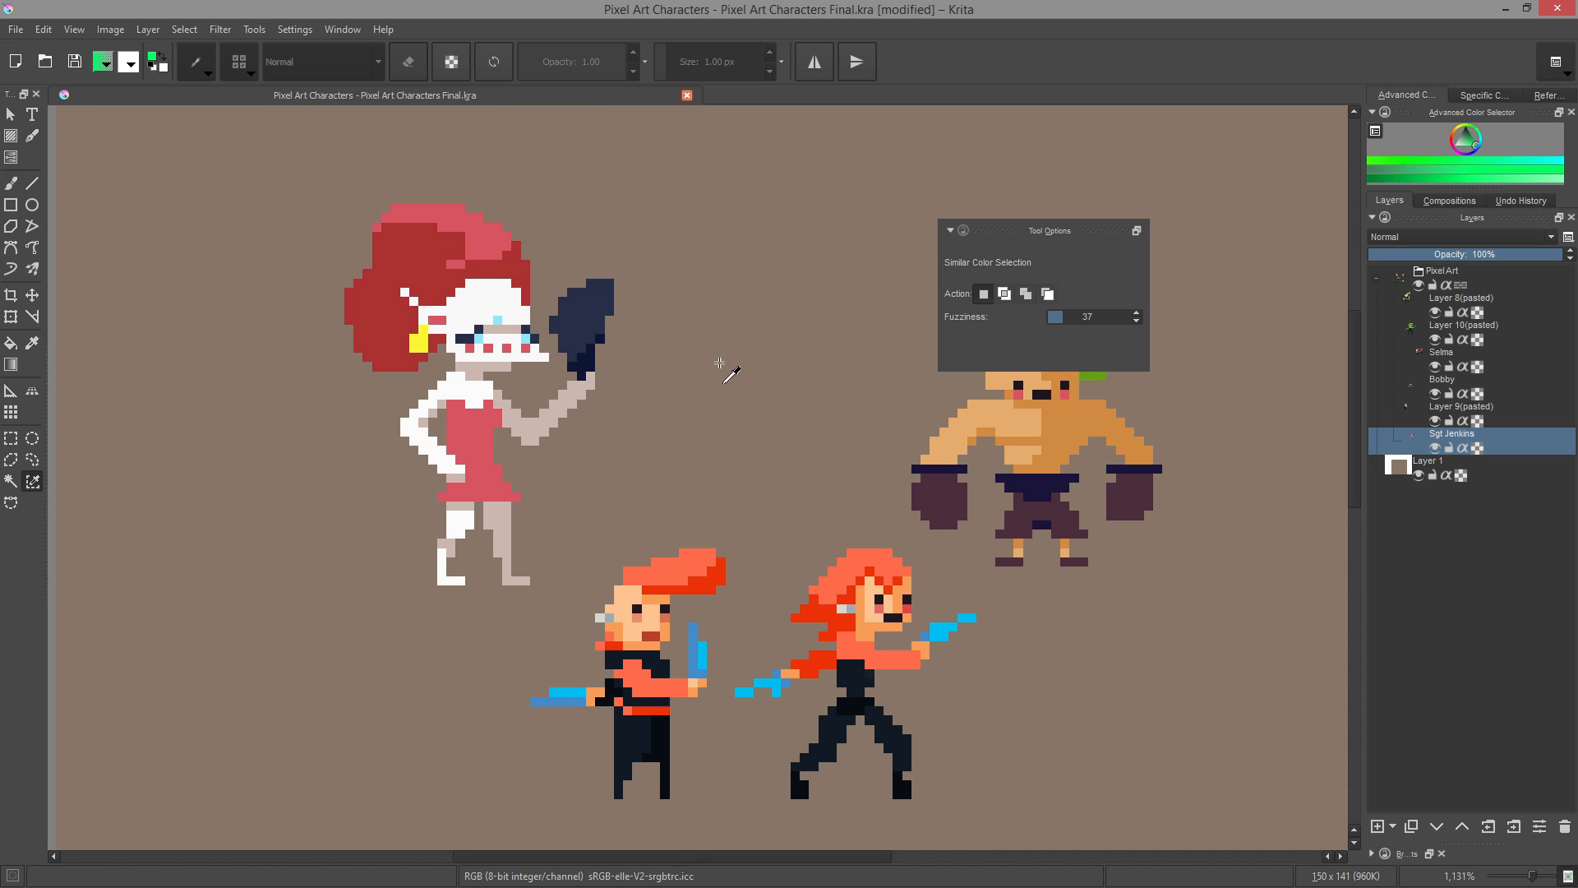
Use Similar Color Selection to select the woman's pink hair highlight and then her navy fan colour, and set the fuzziness to 0
key("b")
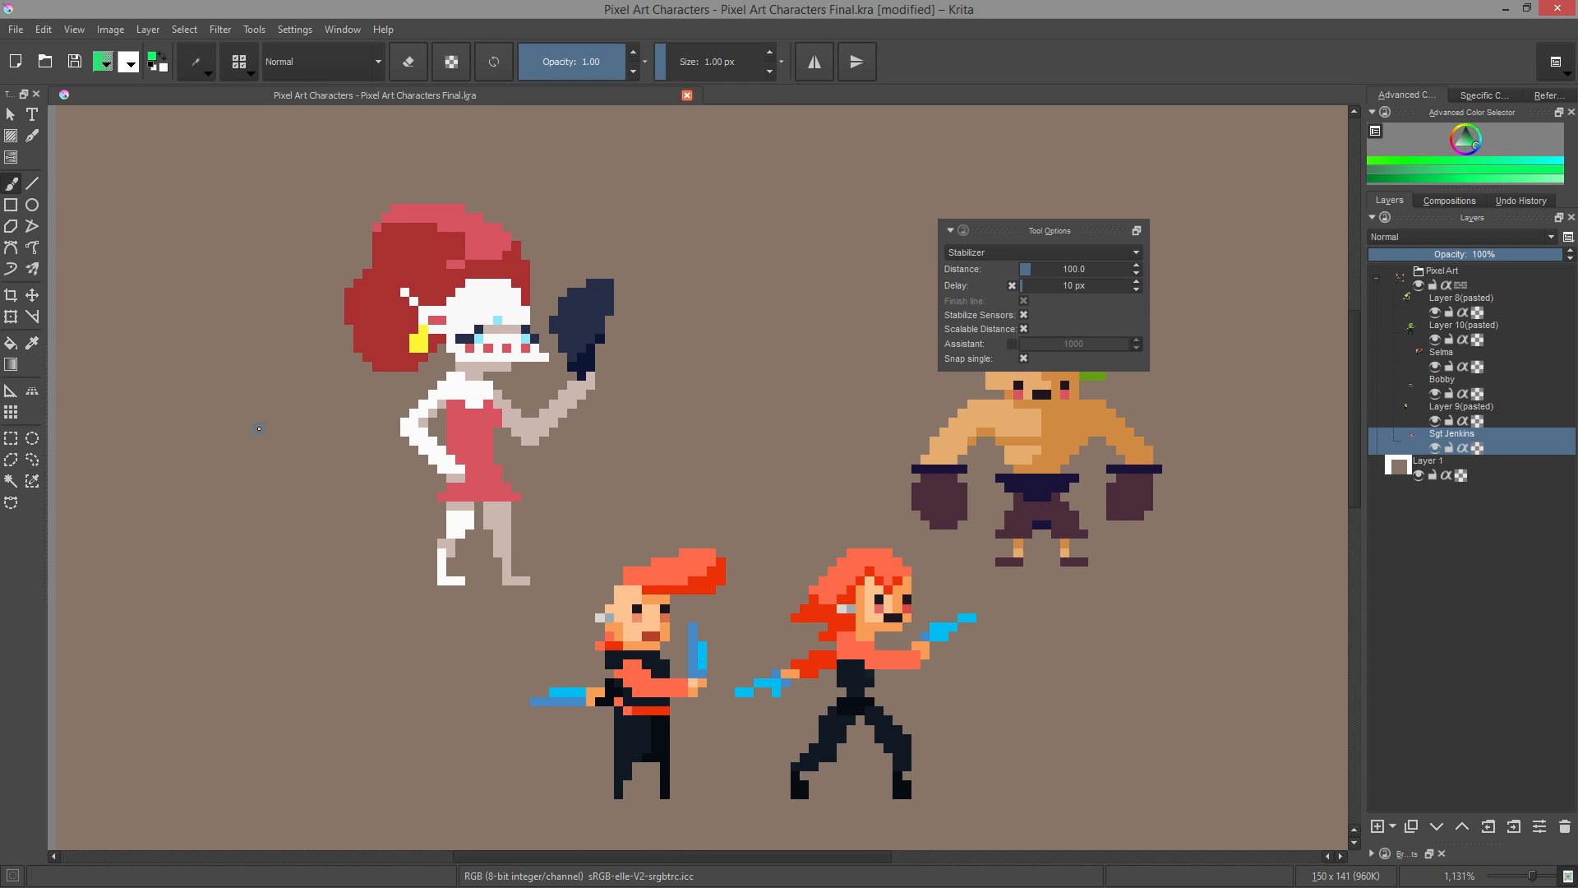
left_click(32, 480)
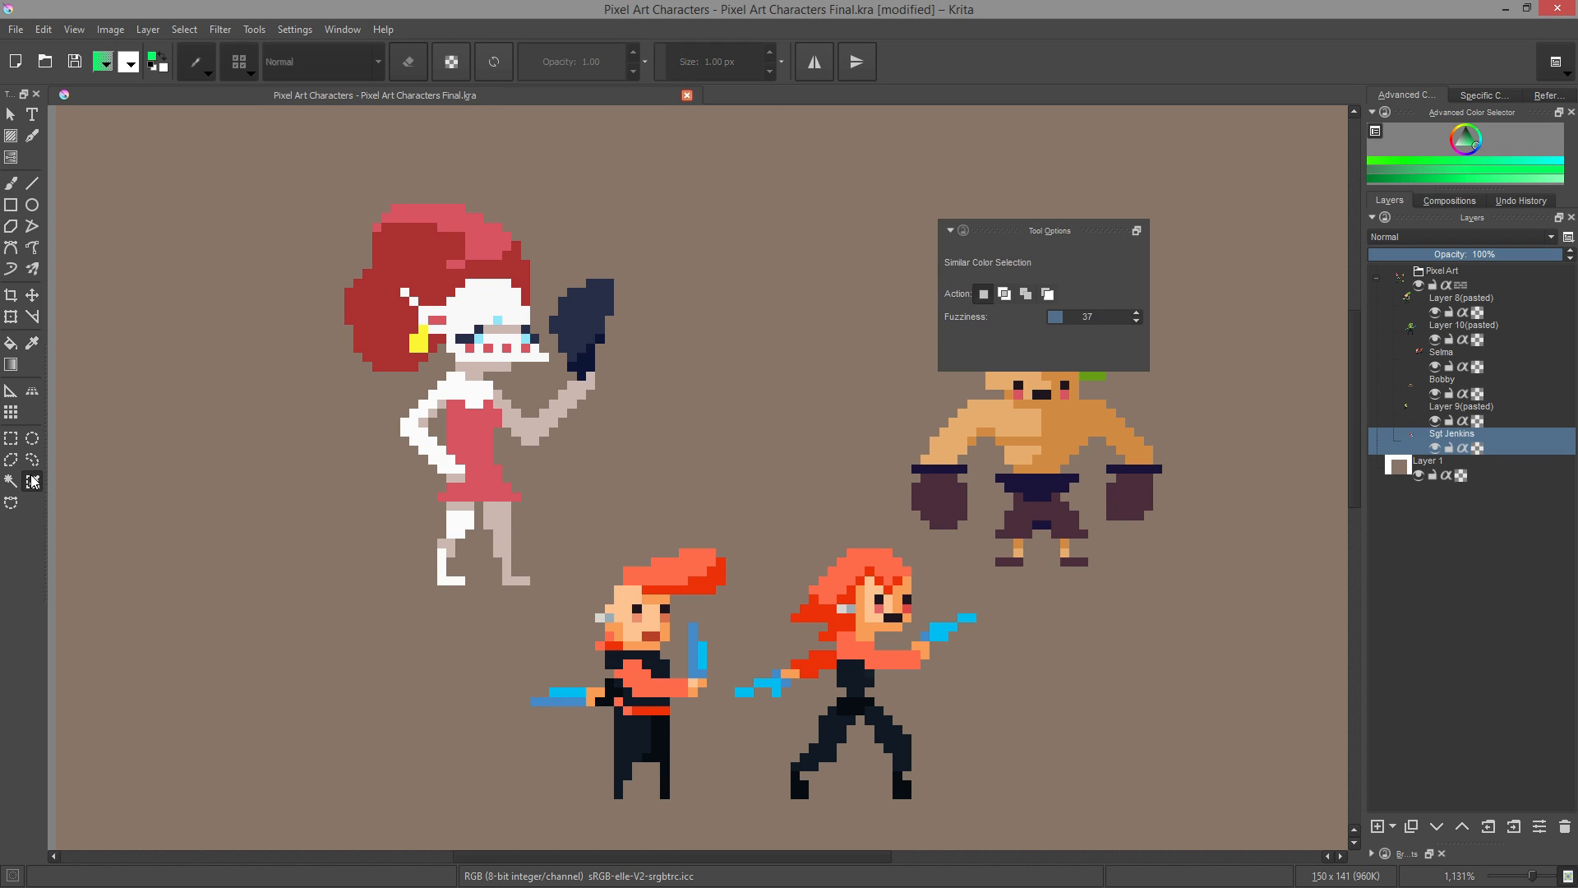
left_click(485, 250)
left_click(576, 313)
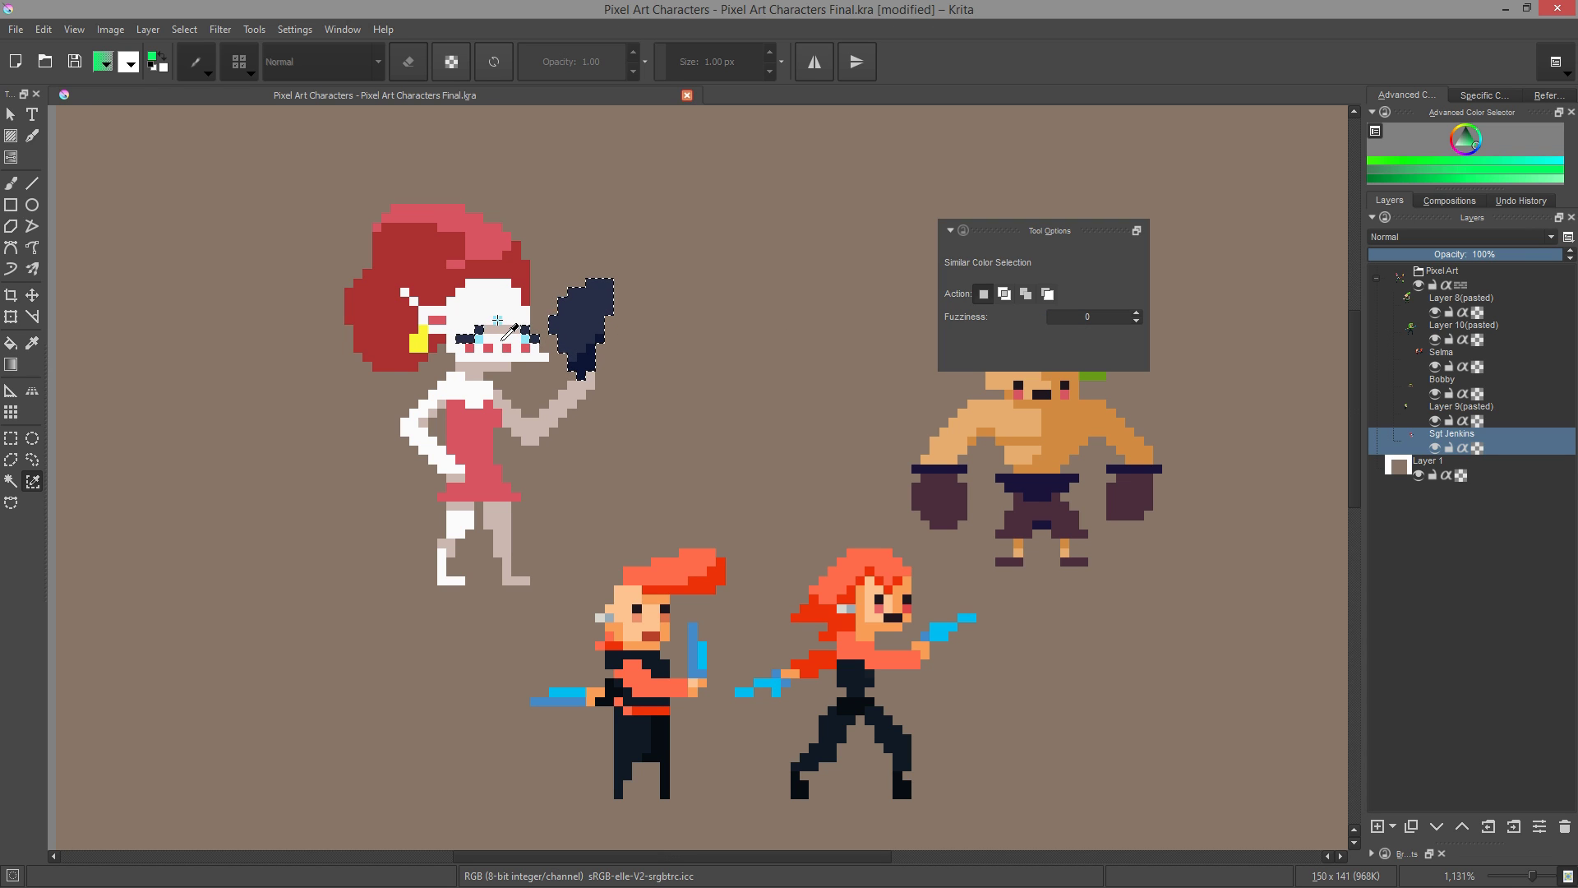
Replace the selection with the light blue pixels on the woman's face and choose a bright yellow-green as the foreground colour
key("ctrl+shift+a")
right_click(673, 367)
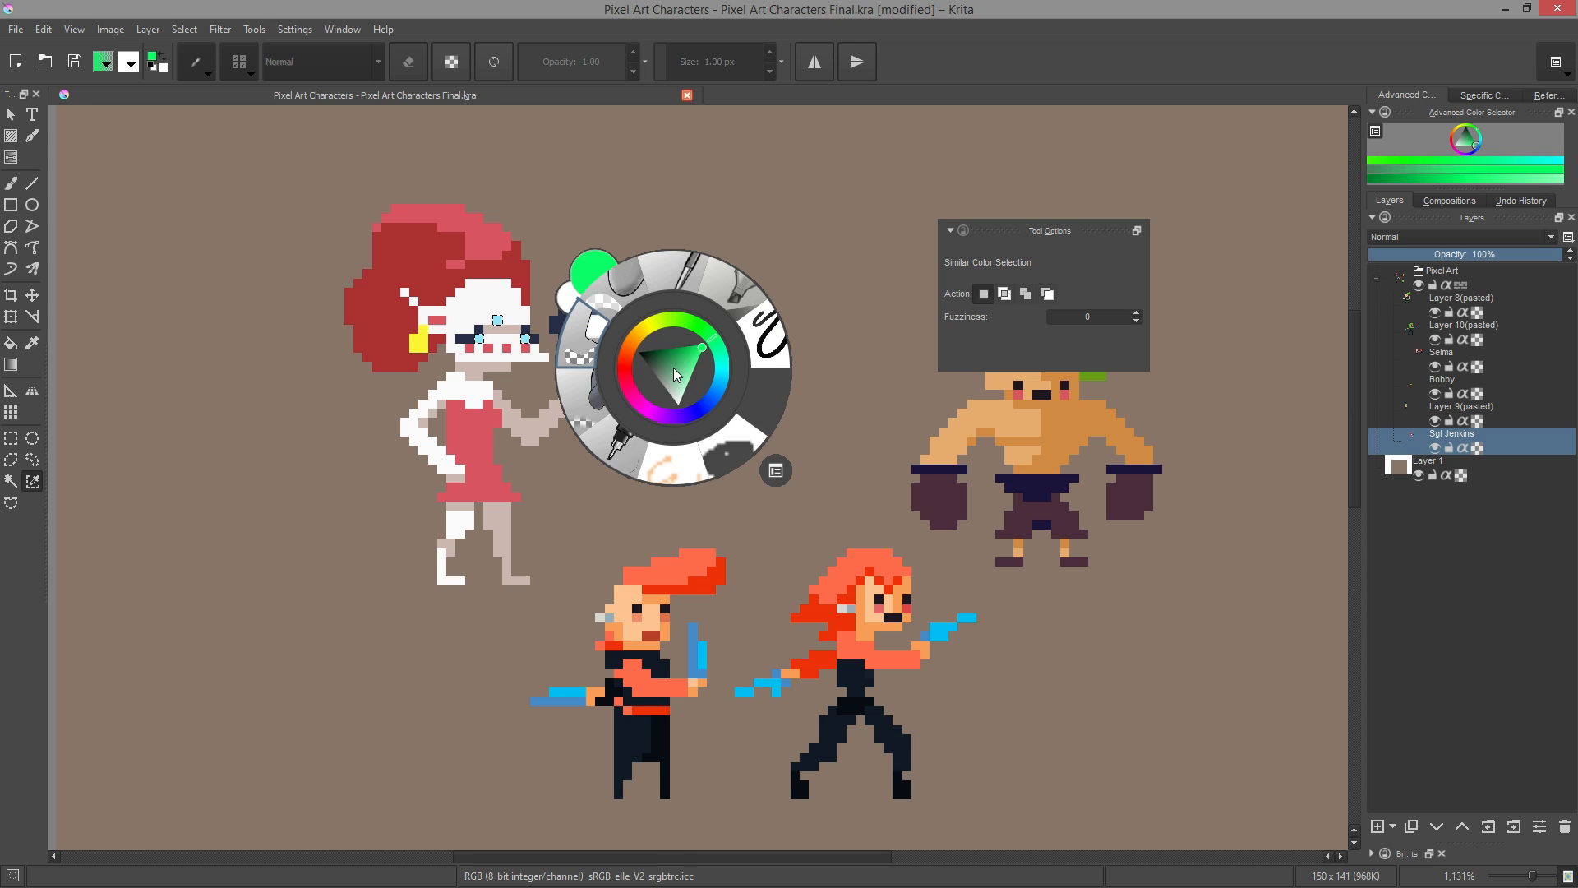
left_click(663, 318)
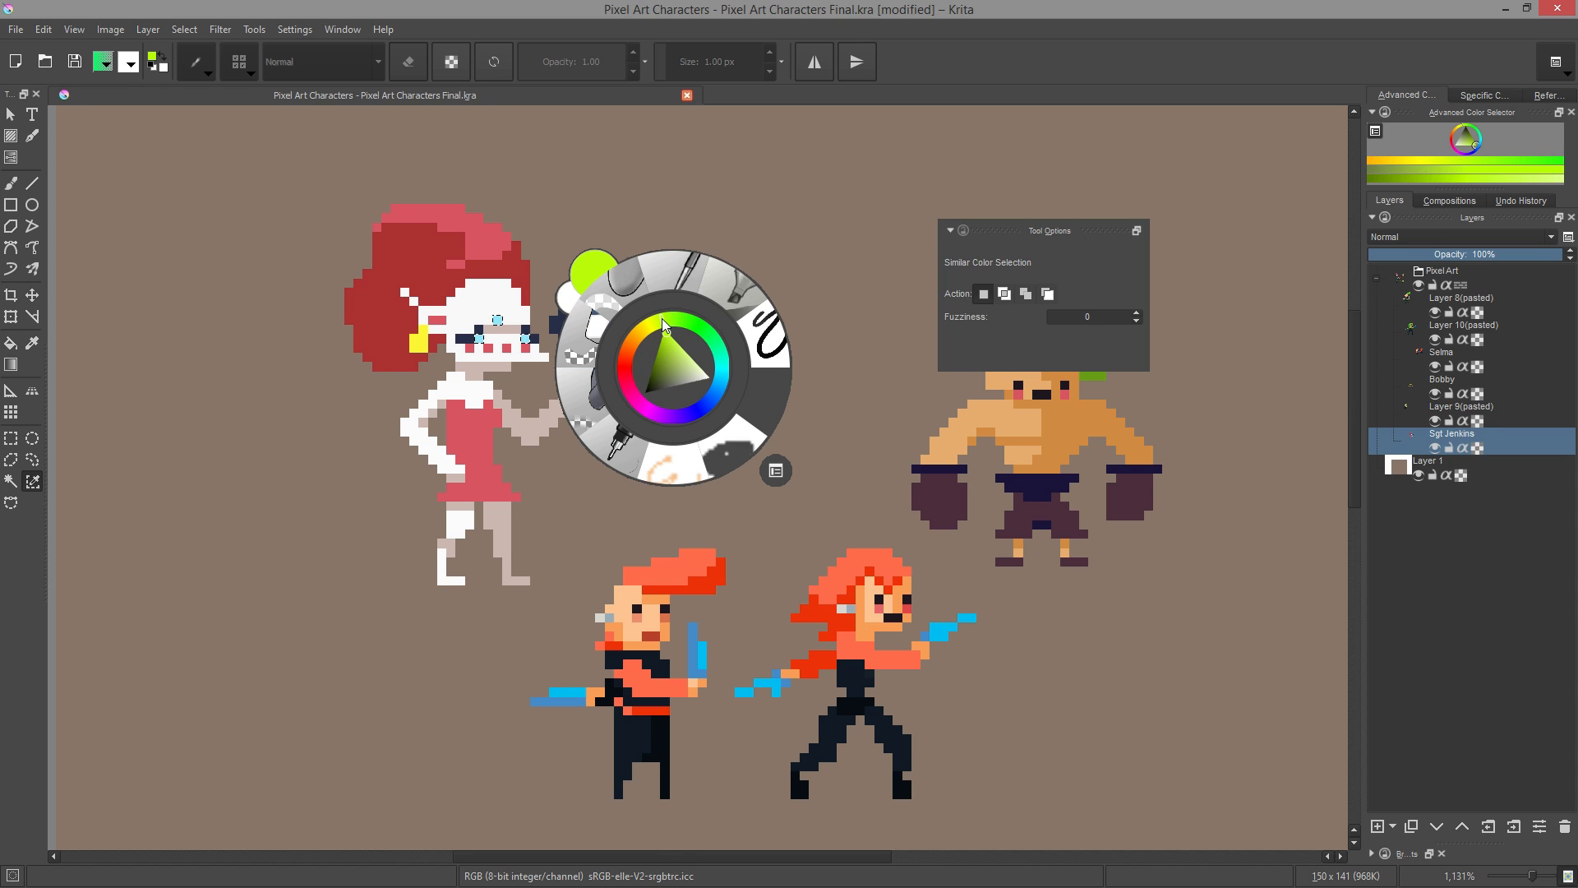
right_click(694, 316)
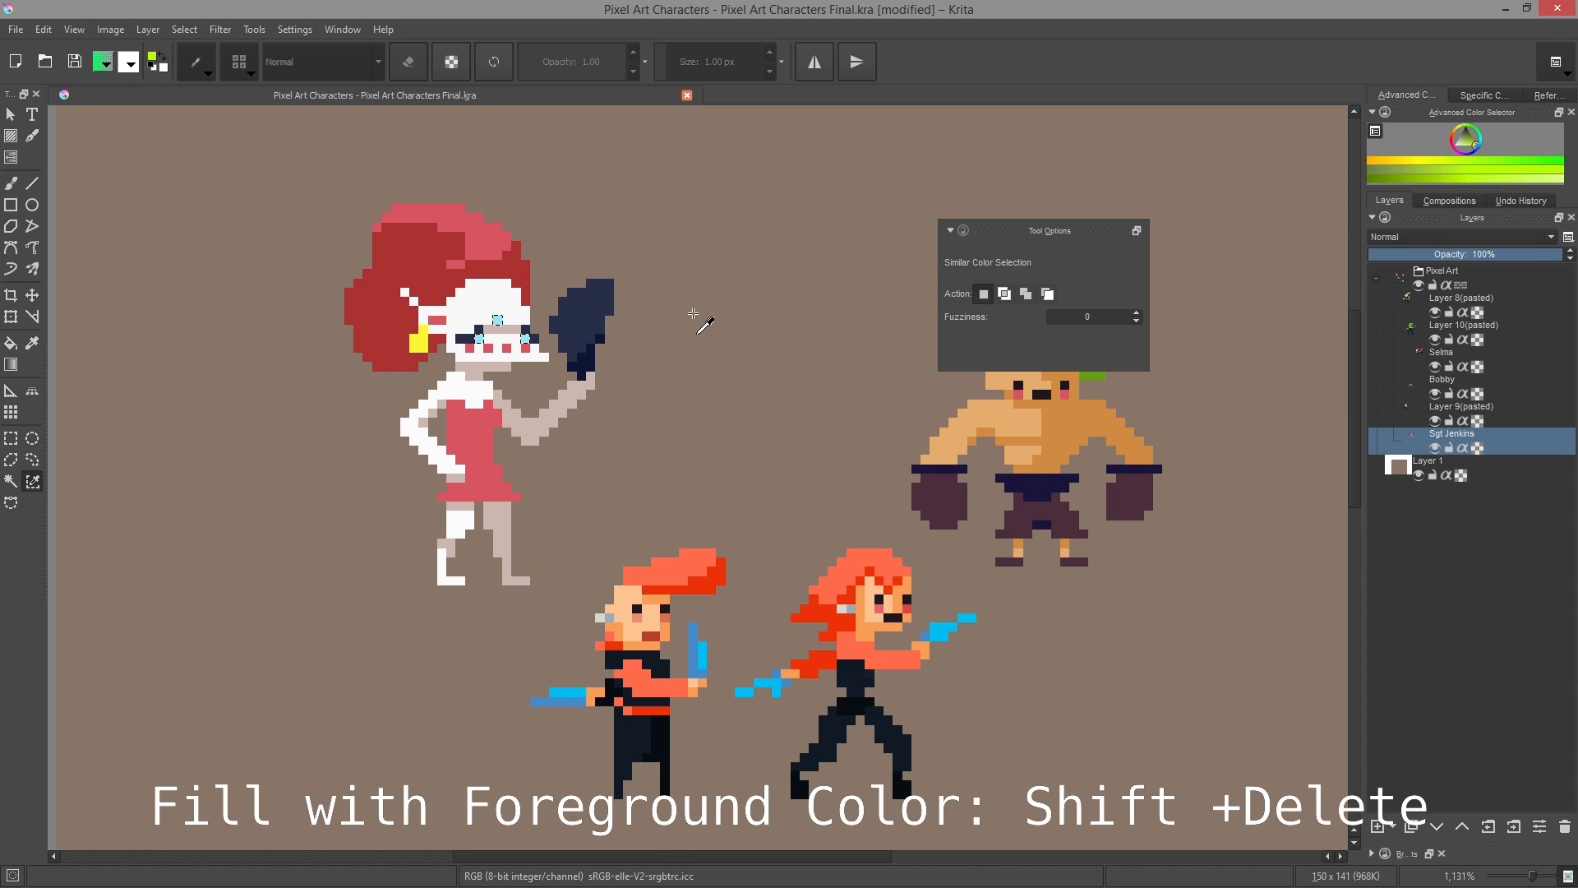